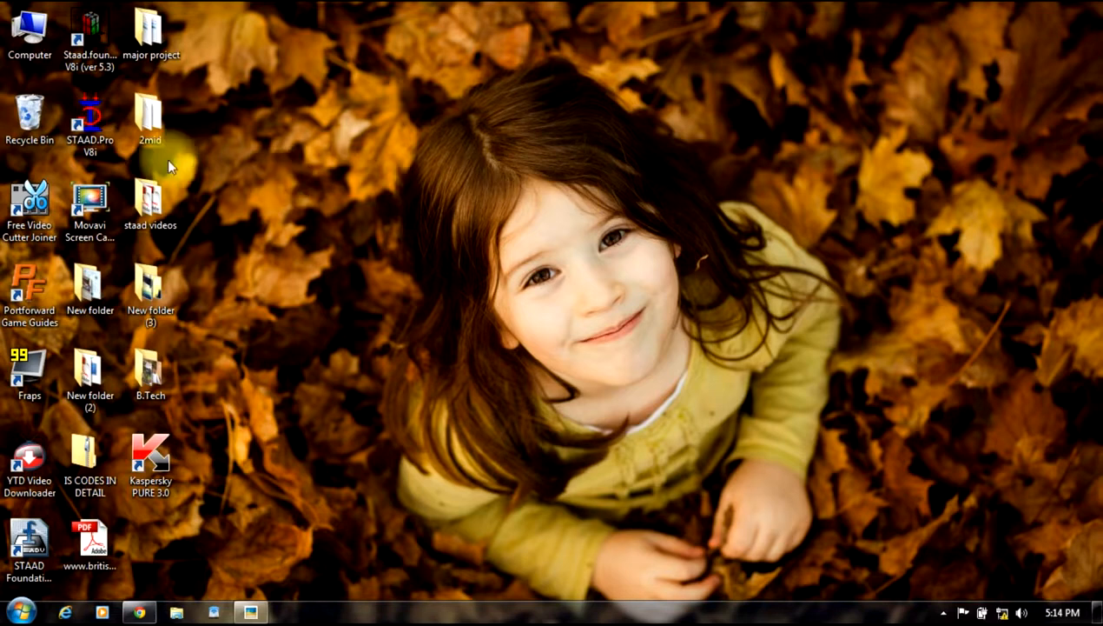
Step: Launch STAAD.Pro and create a new Space structure named SDFDS in metres and kilonewtons, starting with Add Beam
{"action": "double_click", "coordinate": [98, 133]}
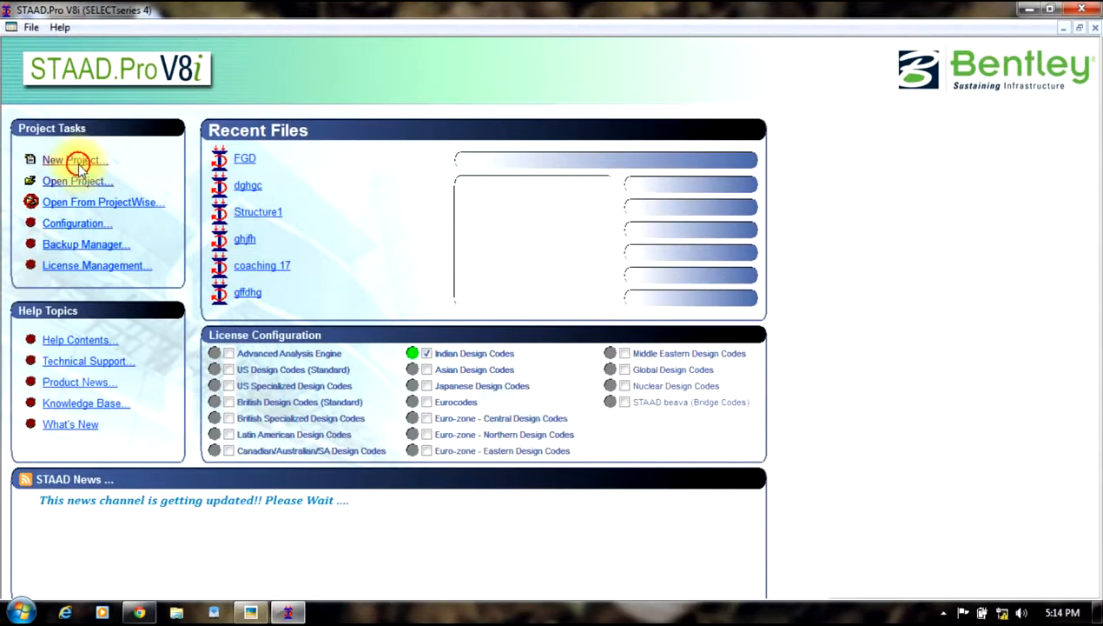
{"action": "left_click", "coordinate": [76, 161]}
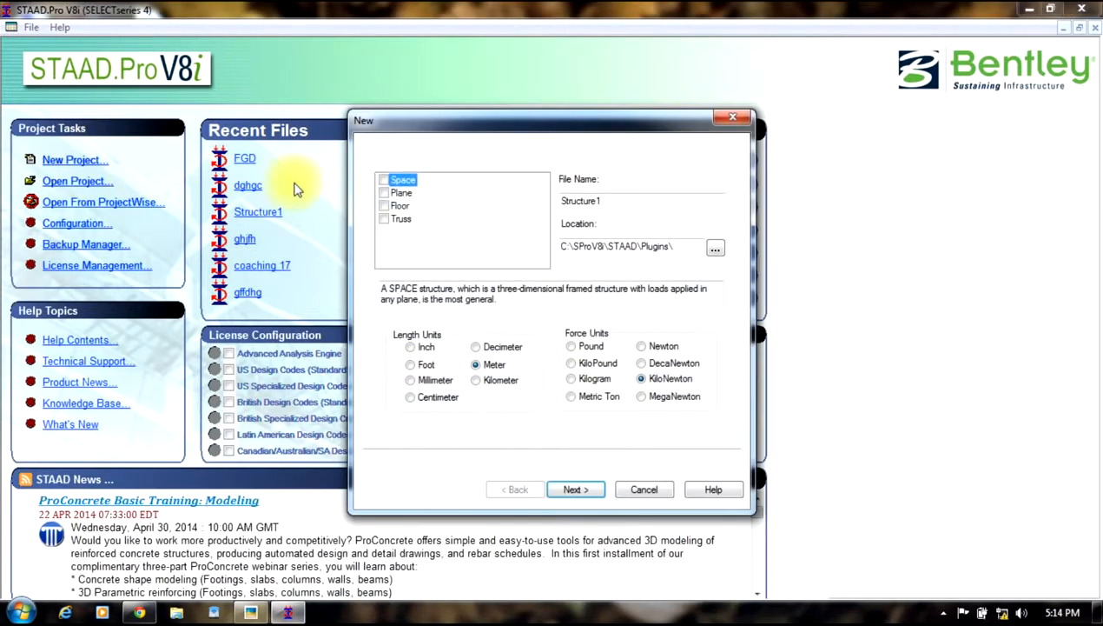
{"action": "double_click", "coordinate": [605, 203]}
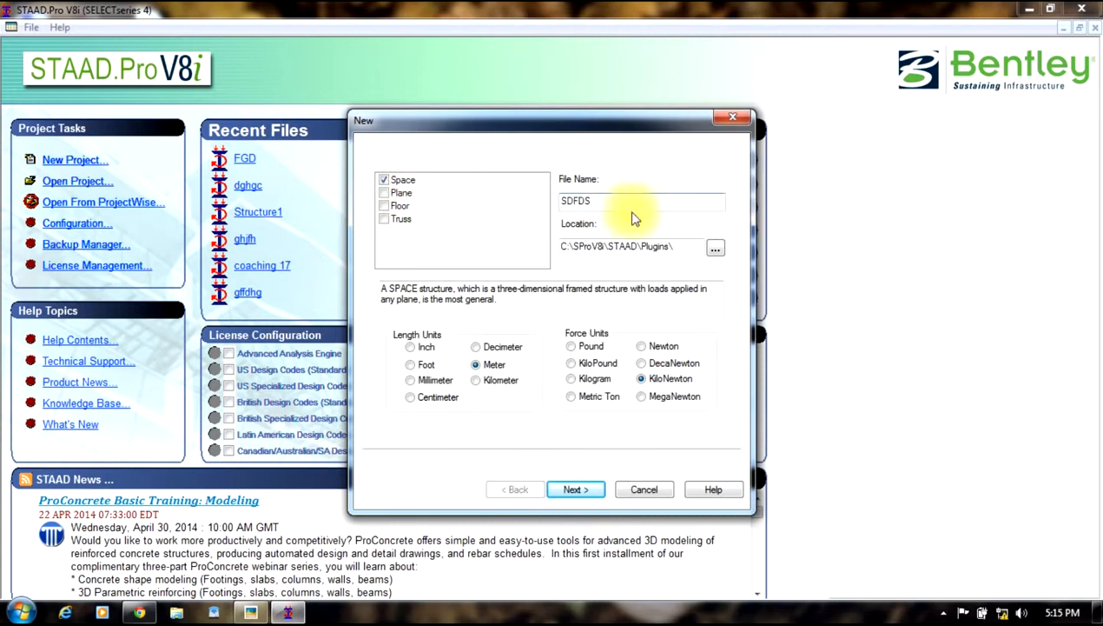
{"action": "left_click", "coordinate": [572, 492]}
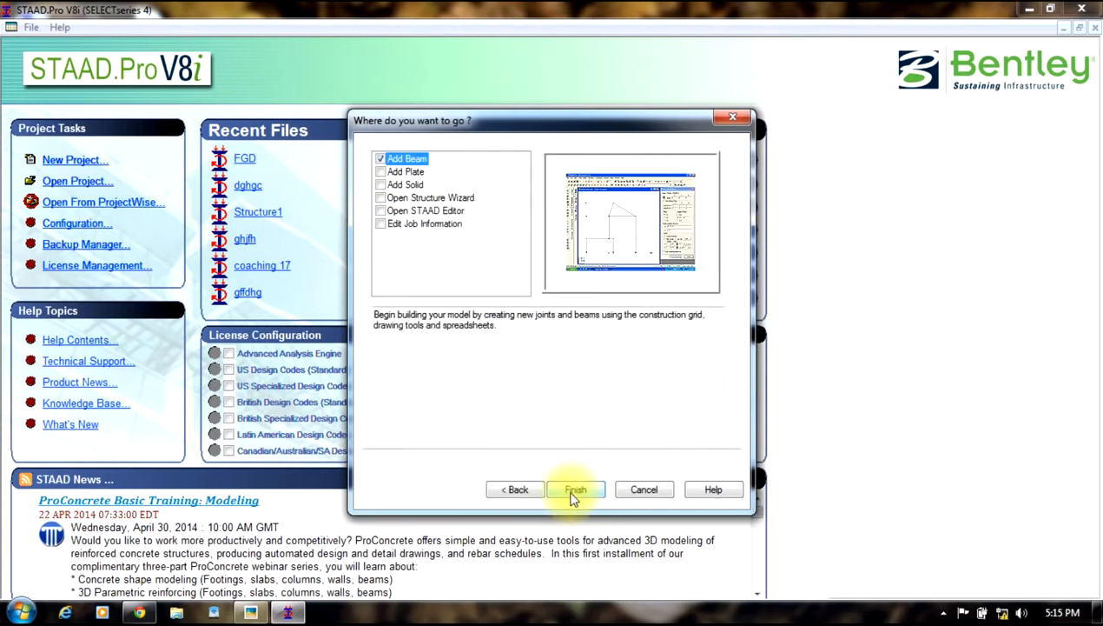
{"action": "left_click", "coordinate": [569, 490]}
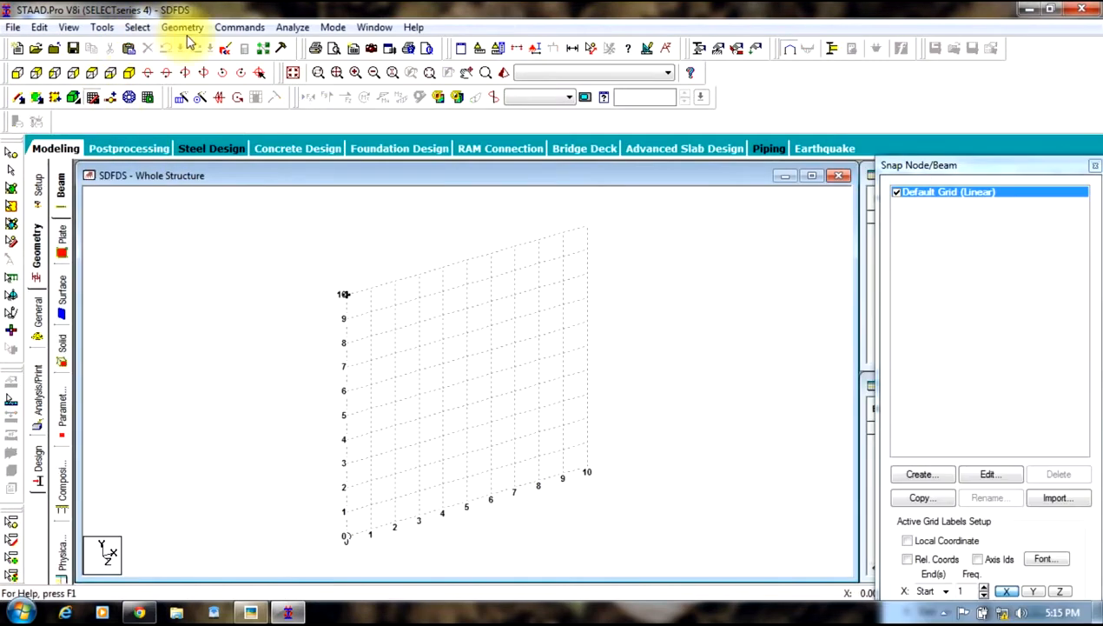
Step: Run the Structure Wizard from the geometry commands
{"action": "left_click", "coordinate": [183, 27]}
{"action": "left_click", "coordinate": [248, 519]}
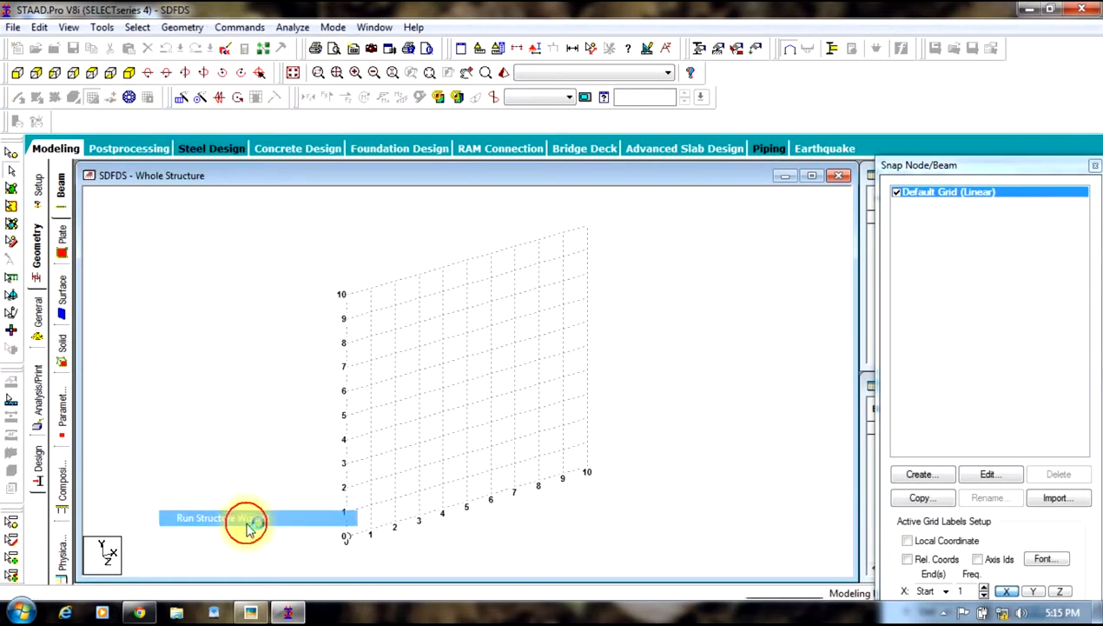
{"action": "left_click_drag", "start_coordinate": [370, 158], "coordinate": [519, 82]}
Step: Examine the reference floor plan drawing in the photo viewer beside the wizard
{"action": "left_click", "coordinate": [251, 612]}
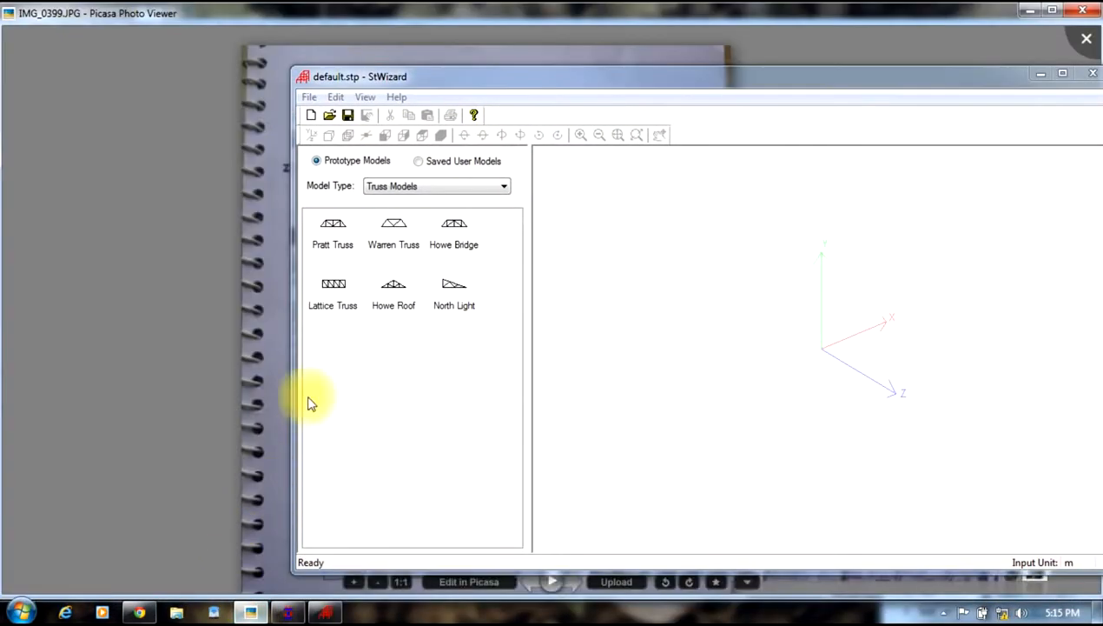
{"action": "mouse_move", "coordinate": [581, 78]}
{"action": "left_mouse_down"}
{"action": "mouse_move", "coordinate": [333, 586]}
{"action": "mouse_move", "coordinate": [293, 619]}
{"action": "mouse_move", "coordinate": [357, 569]}
{"action": "left_mouse_up"}
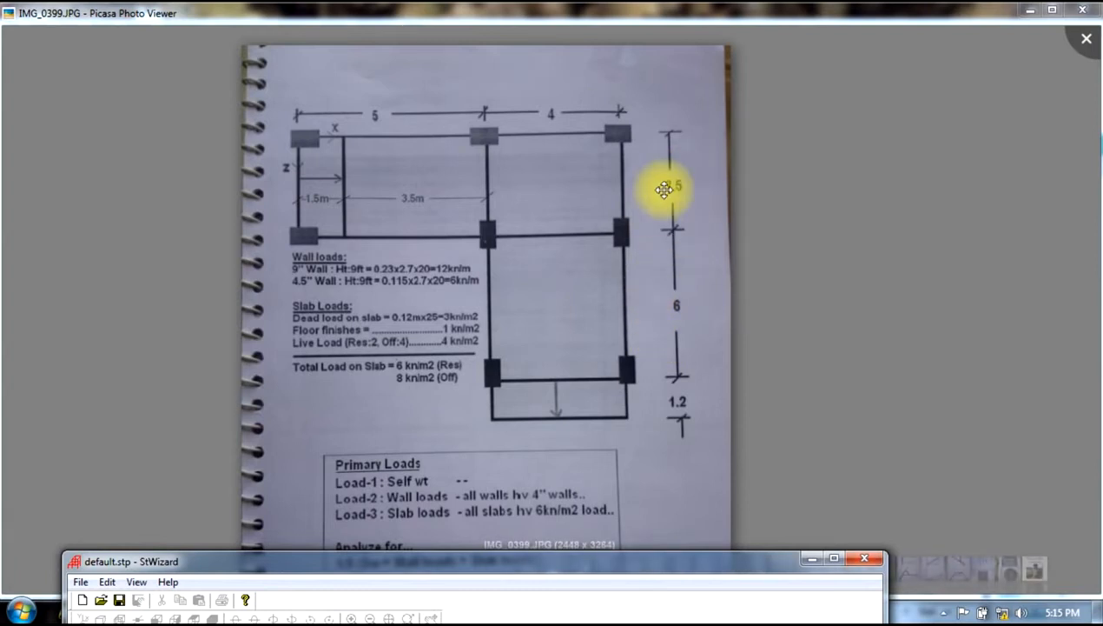
{"action": "left_click_drag", "start_coordinate": [527, 561], "coordinate": [661, 113]}
Step: Switch the model type to Frame Models and open the Bay Frame prototype
{"action": "left_click", "coordinate": [286, 207]}
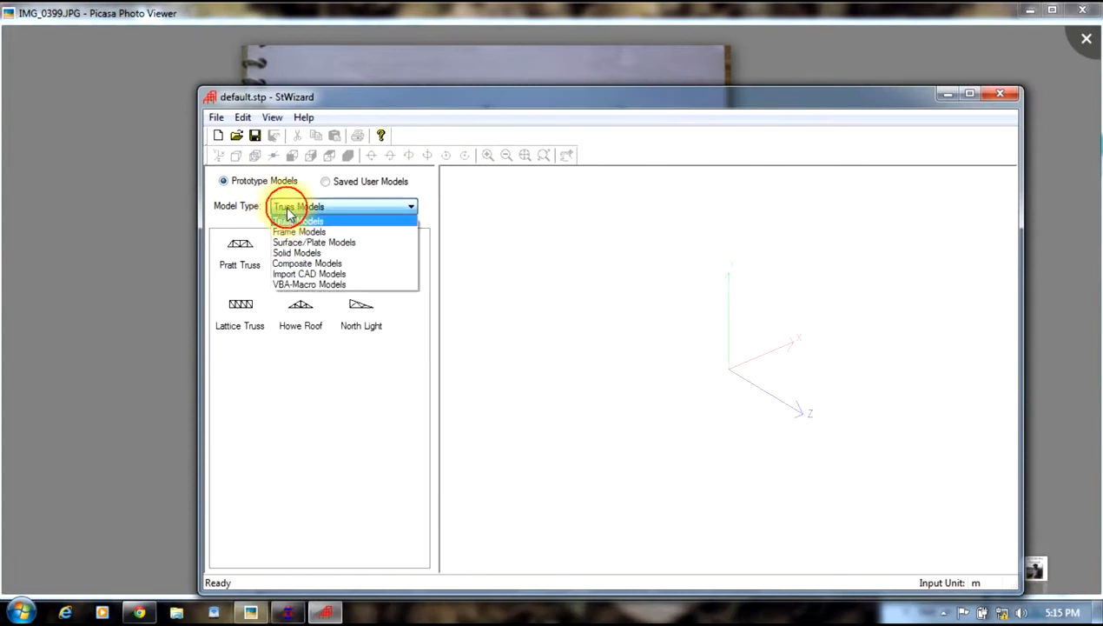
{"action": "left_click", "coordinate": [286, 232]}
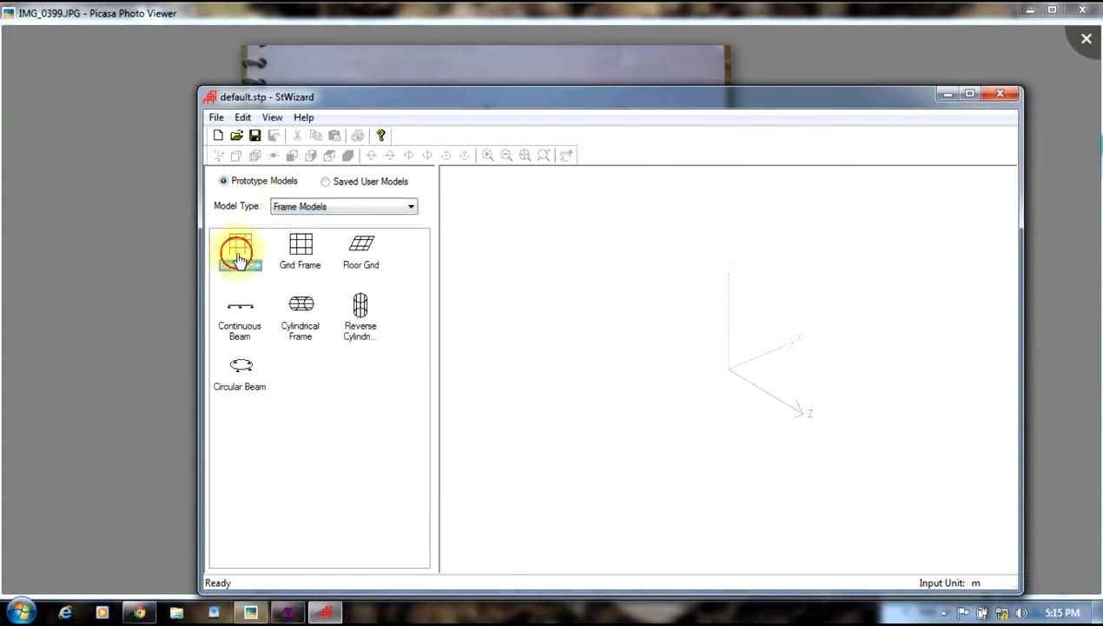
{"action": "double_click", "coordinate": [239, 253]}
Step: Set the frame length to 9 m with 2 bays along the length and open the bay lengths
{"action": "type", "text": "9"}
{"action": "left_click_drag", "start_coordinate": [658, 292], "coordinate": [405, 300]}
{"action": "type", "text": "2"}
{"action": "left_click", "coordinate": [693, 296]}
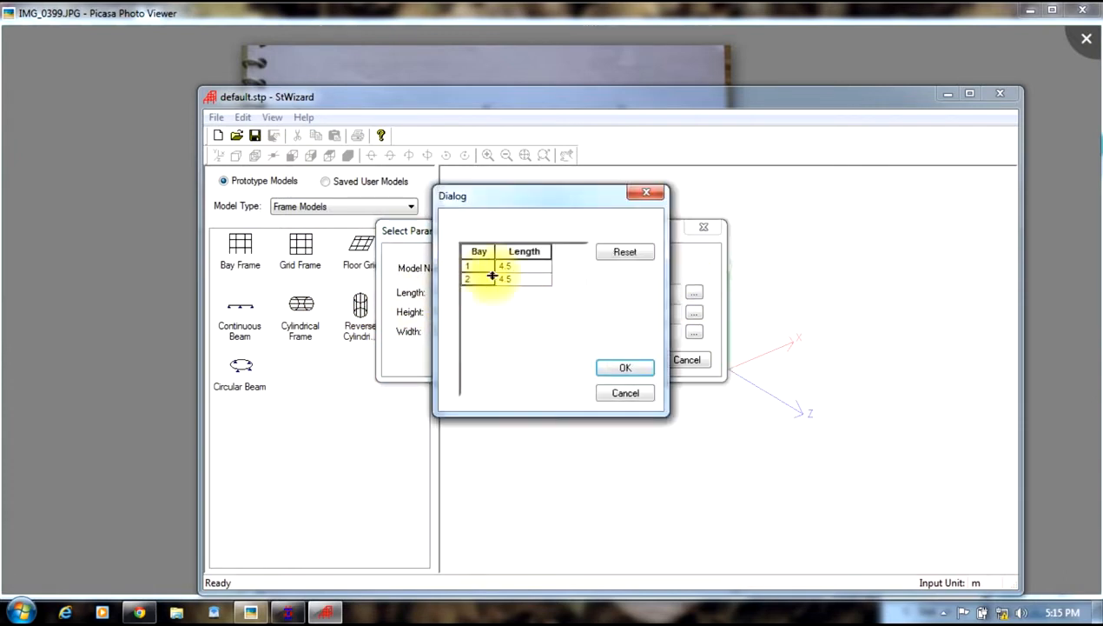
Step: Set the length bays to 5 m and 4 m and confirm
{"action": "double_click", "coordinate": [520, 267]}
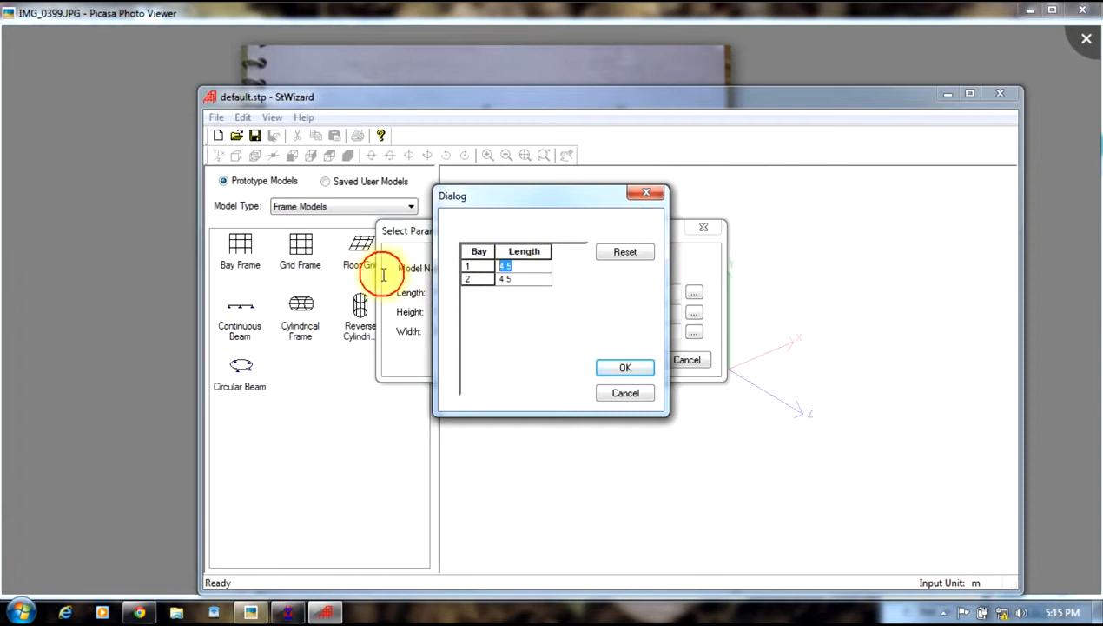
{"action": "type", "text": "5"}
{"action": "left_click", "coordinate": [525, 279]}
{"action": "type", "text": "4"}
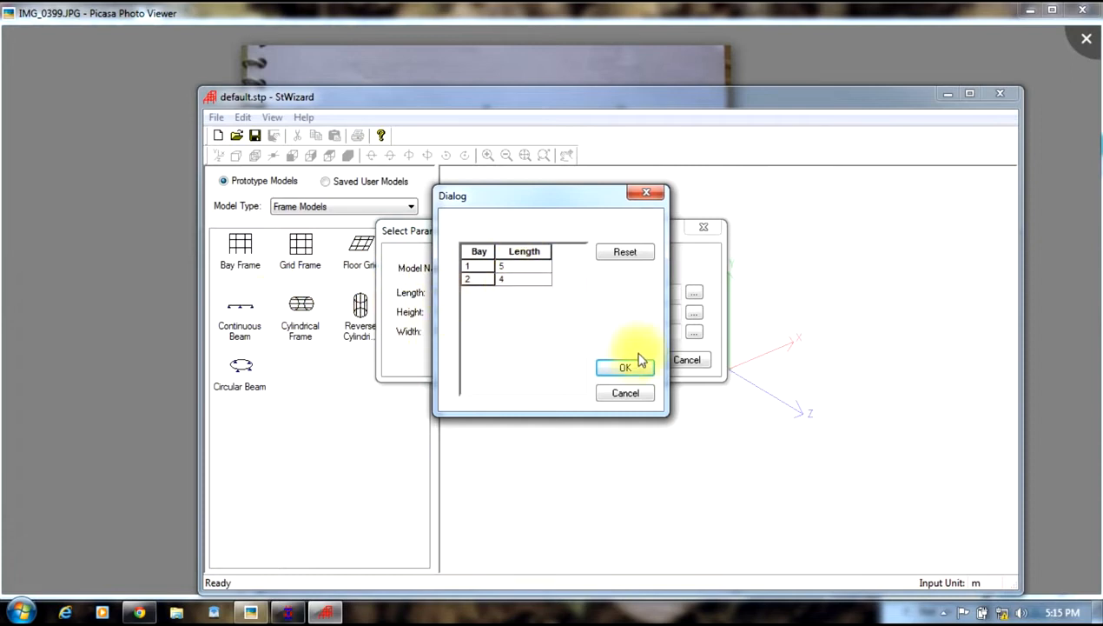
{"action": "left_click", "coordinate": [625, 367]}
Step: Set the height to 3 m with 1 bay and the width to 10.7 m with 3 bays
{"action": "double_click", "coordinate": [459, 318]}
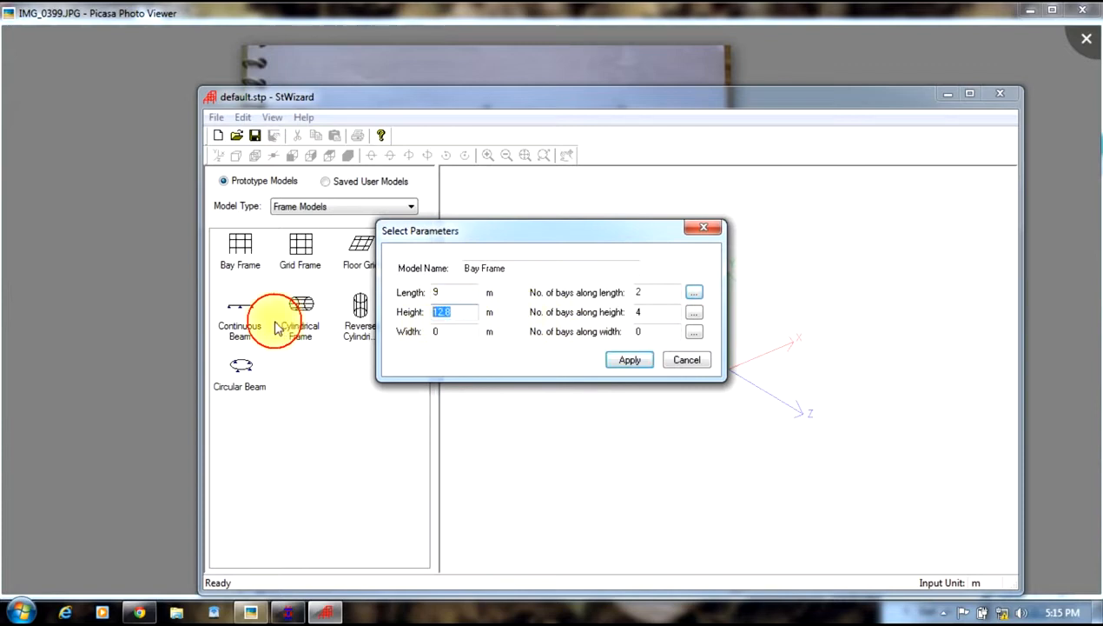
{"action": "type", "text": "3"}
{"action": "double_click", "coordinate": [666, 312]}
{"action": "type", "text": "1"}
{"action": "double_click", "coordinate": [468, 331]}
{"action": "type", "text": "10.7"}
{"action": "double_click", "coordinate": [667, 331]}
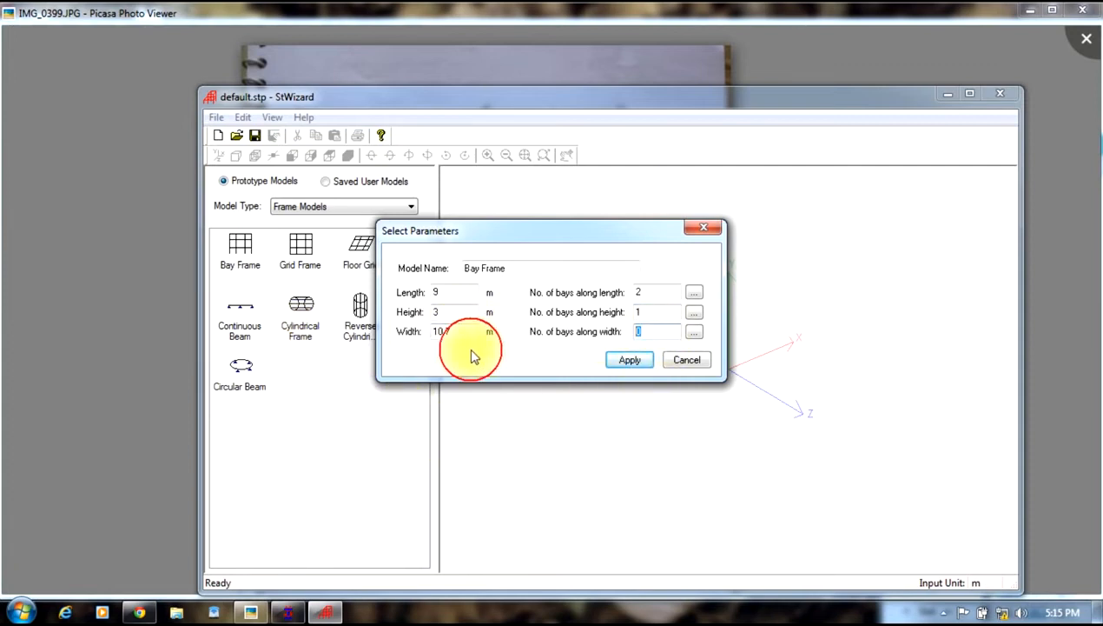
Step: Open the width bay lengths and set the first two bays to 3.6 m and 6 m
{"action": "left_click", "coordinate": [693, 332]}
{"action": "left_click_drag", "start_coordinate": [542, 266], "coordinate": [384, 290]}
{"action": "key", "text": "BackSpace"}
{"action": "left_click_drag", "start_coordinate": [532, 265], "coordinate": [359, 294]}
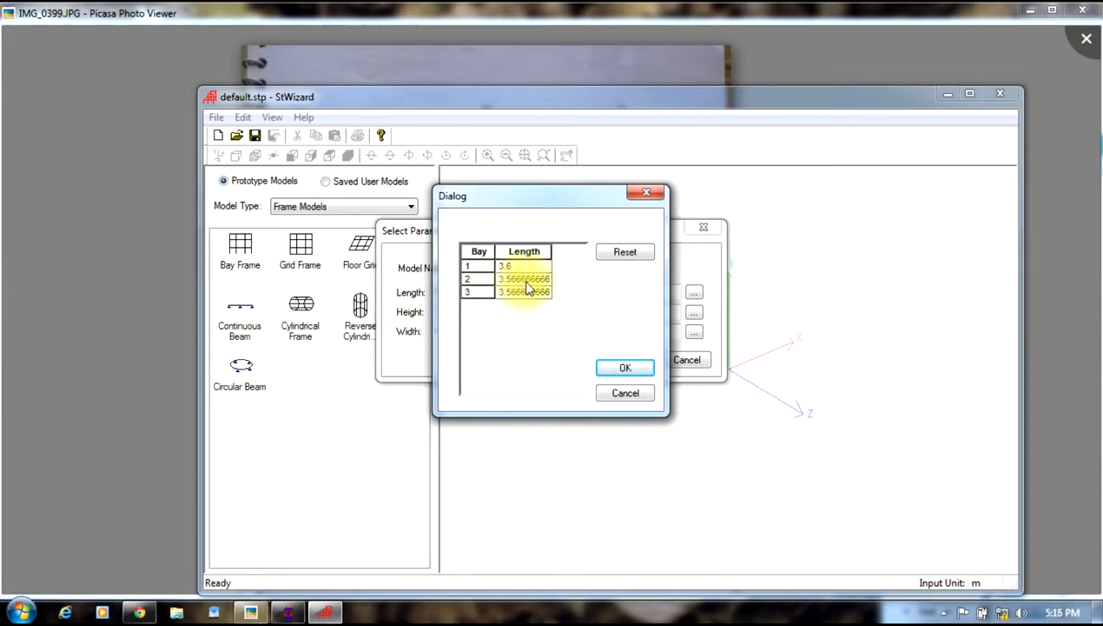
{"action": "type", "text": "6"}
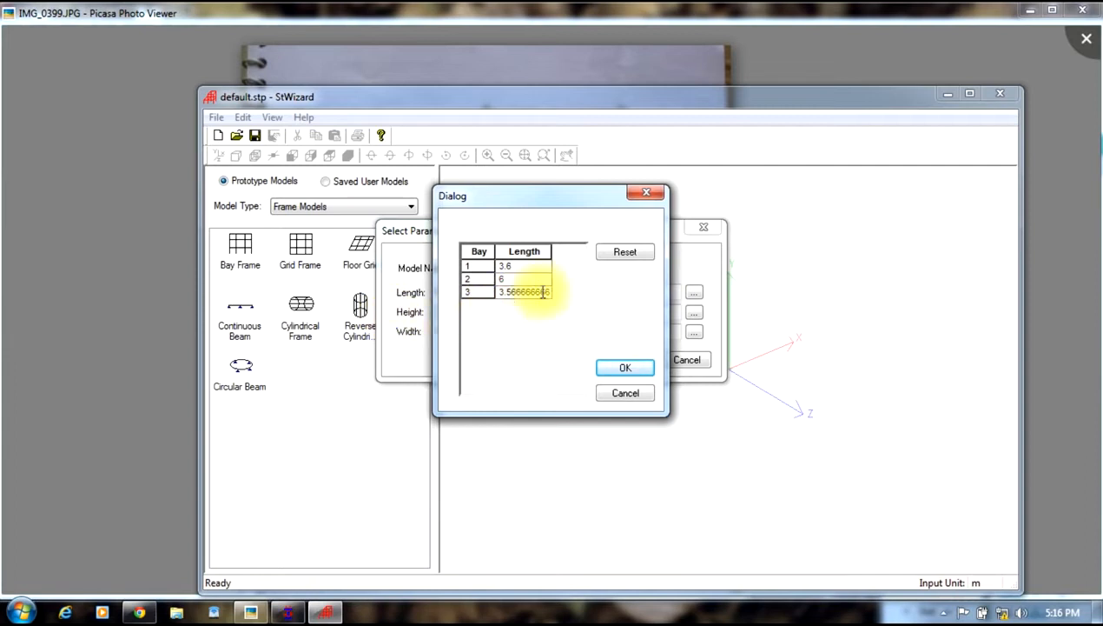
Step: Set the third width bay to 1.2 m and try to confirm the bay lengths
{"action": "left_click_drag", "start_coordinate": [548, 294], "coordinate": [366, 326]}
{"action": "key", "text": "BackSpace"}
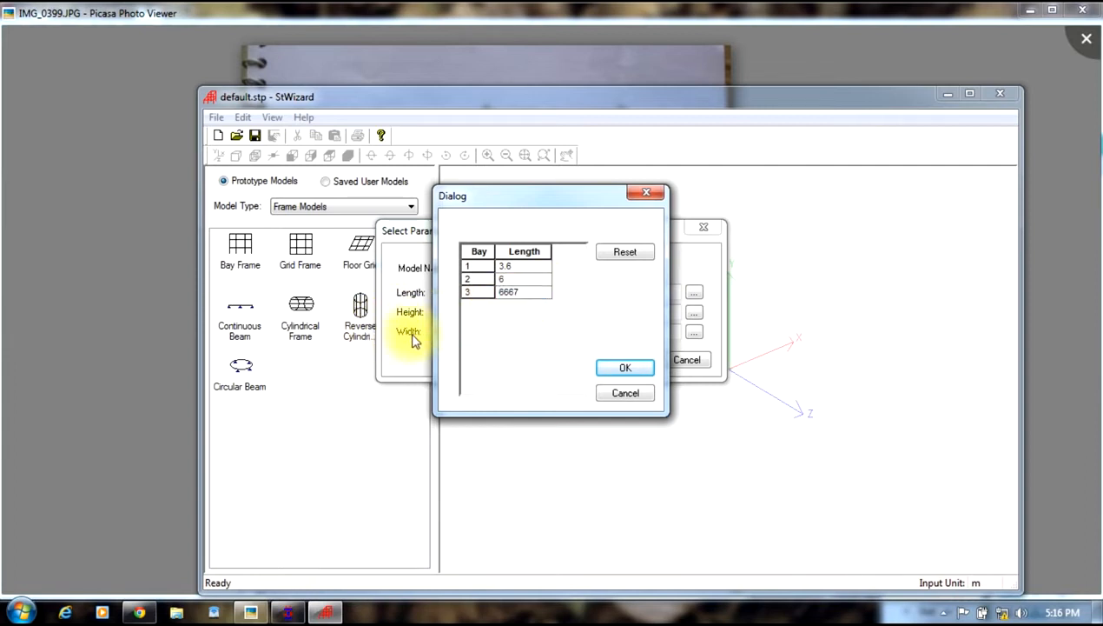
{"action": "left_click_drag", "start_coordinate": [522, 295], "coordinate": [338, 342]}
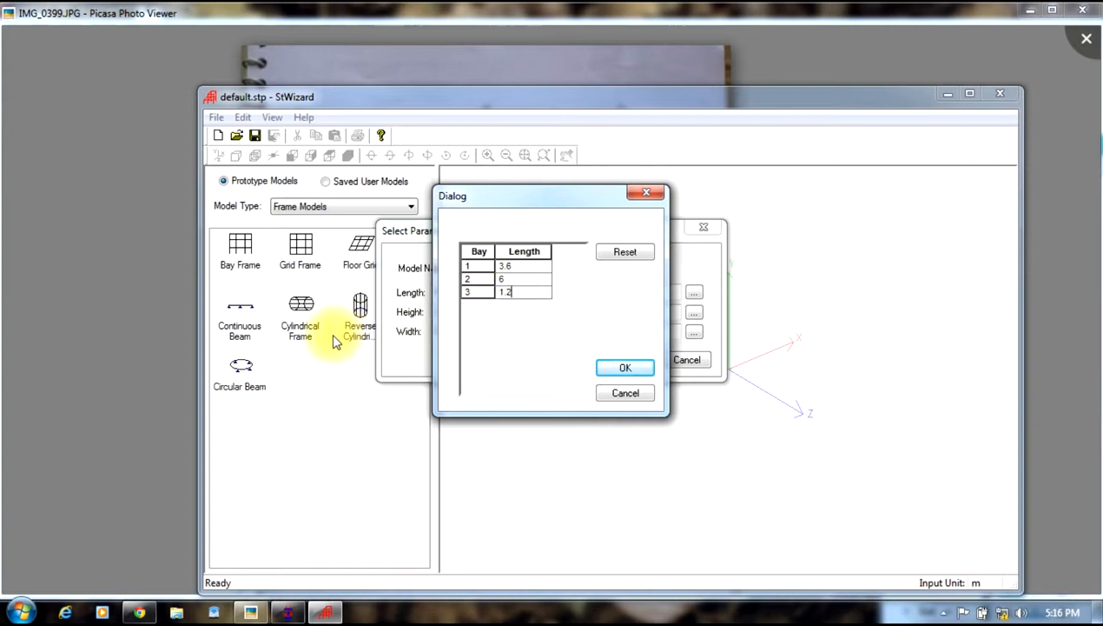
{"action": "left_click", "coordinate": [608, 367]}
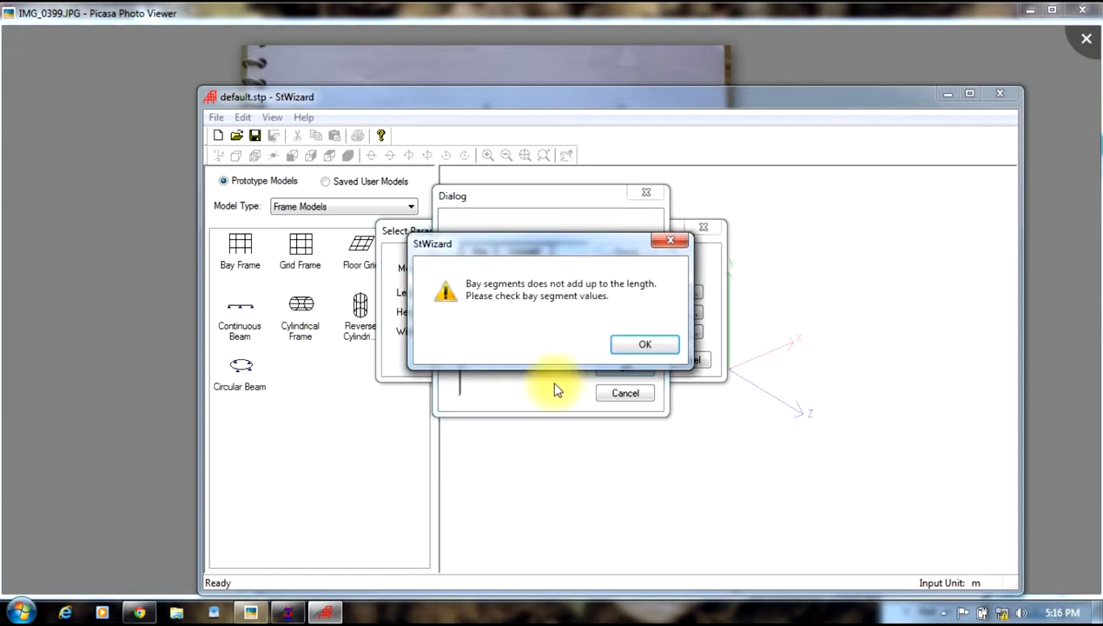
{"action": "left_click", "coordinate": [643, 345]}
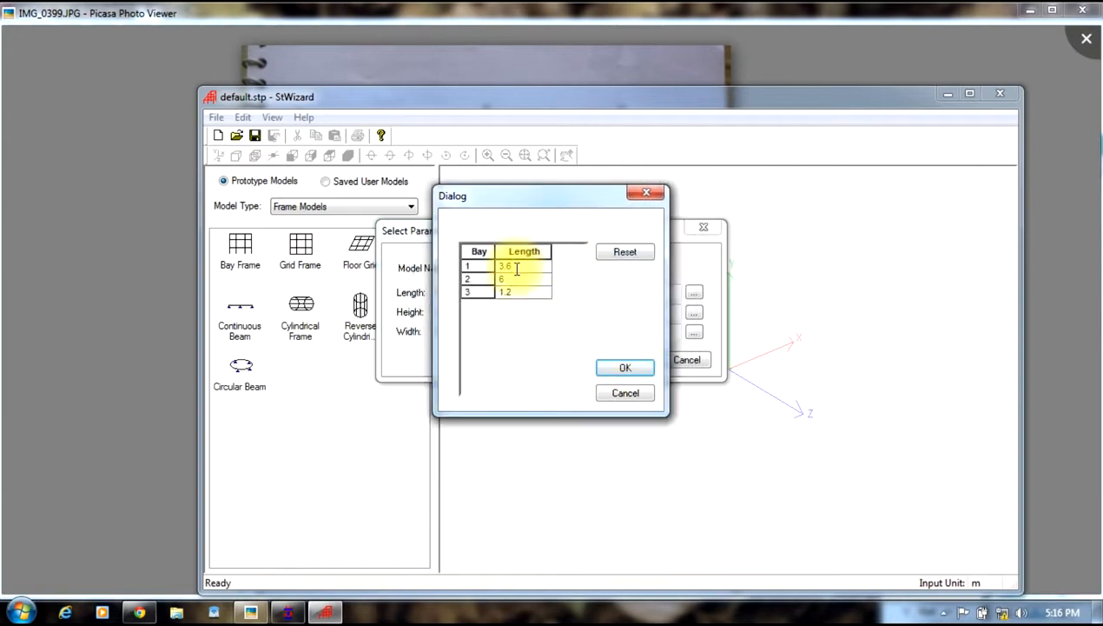
Step: Correct the first width bay to 3.5 m and apply the bay frame parameters
{"action": "left_click", "coordinate": [618, 369]}
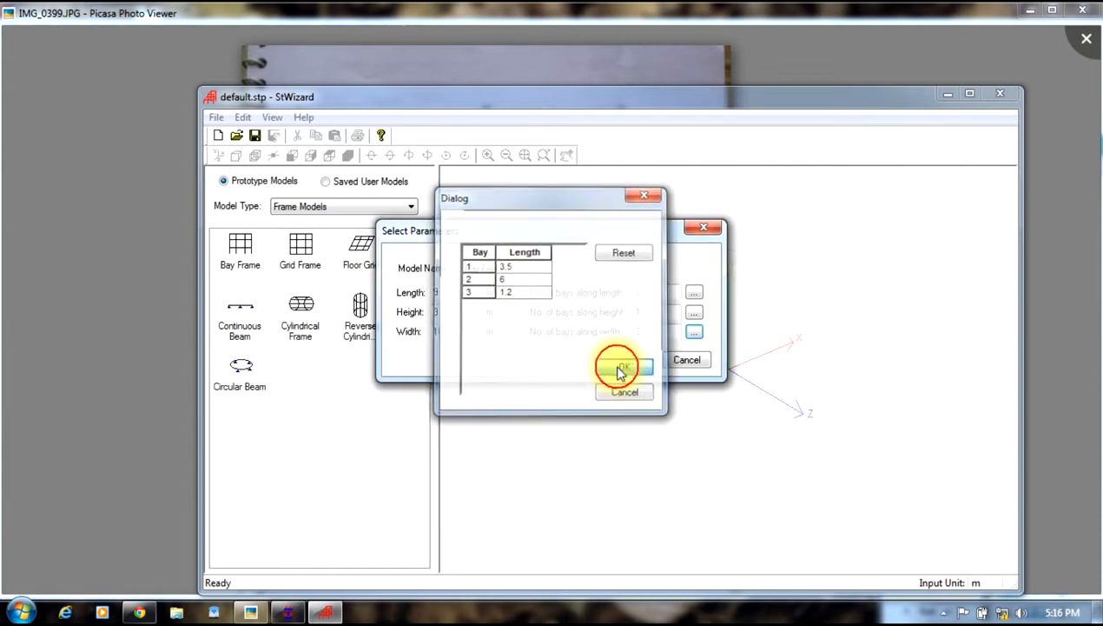
{"action": "left_click", "coordinate": [630, 360]}
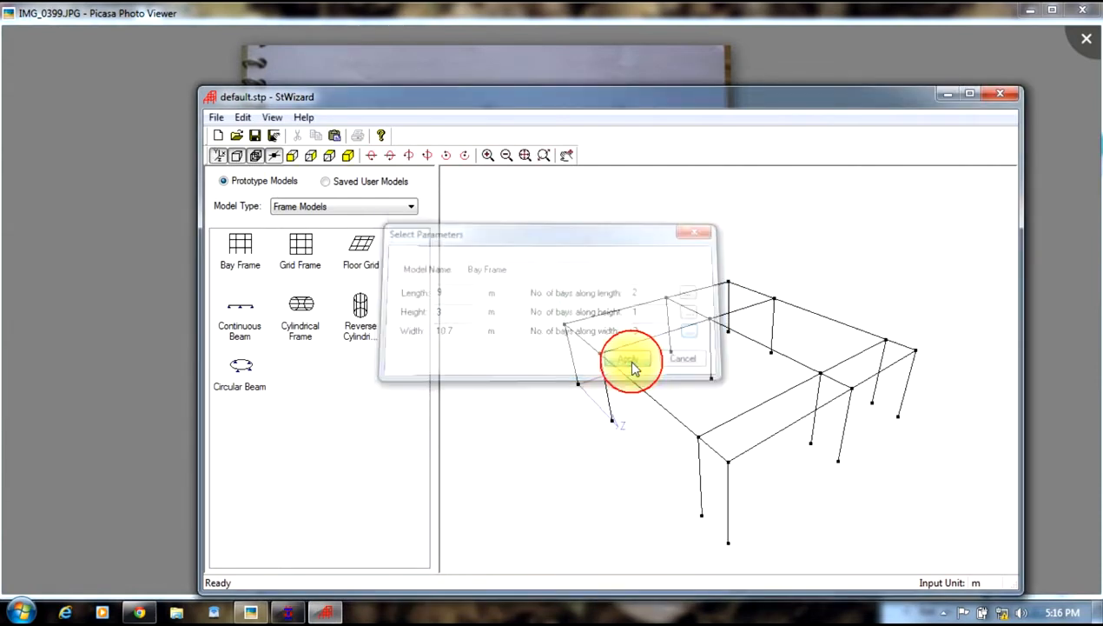
Step: Transfer the prototype frame into STAAD.Pro, placing it at X, Y and Z of 0
{"action": "left_click", "coordinate": [334, 137]}
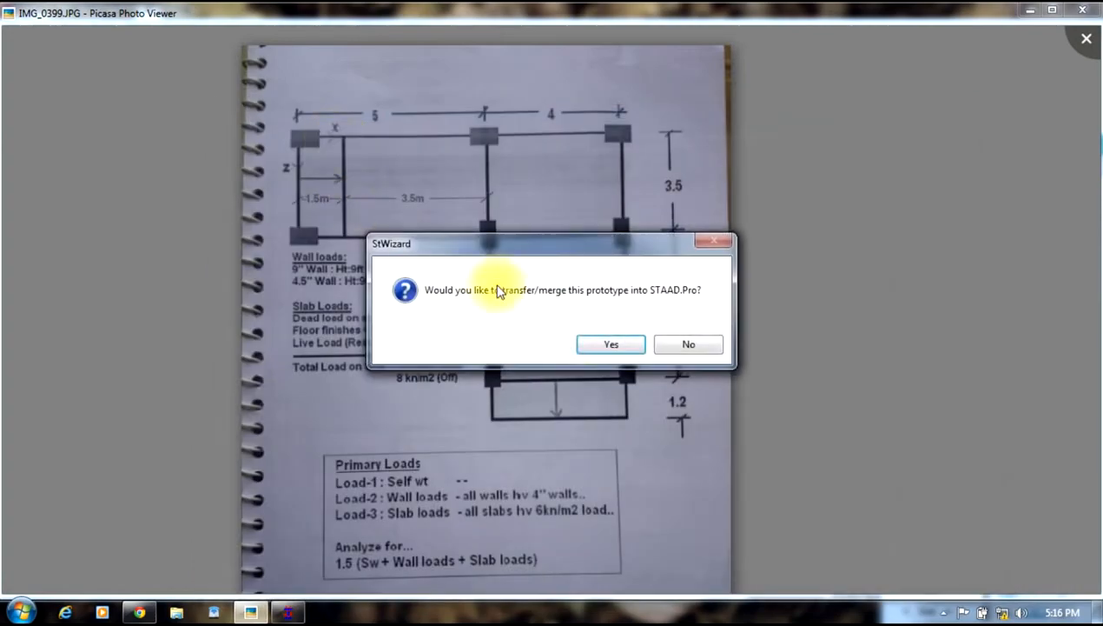
{"action": "left_click", "coordinate": [608, 344]}
{"action": "left_click", "coordinate": [287, 612]}
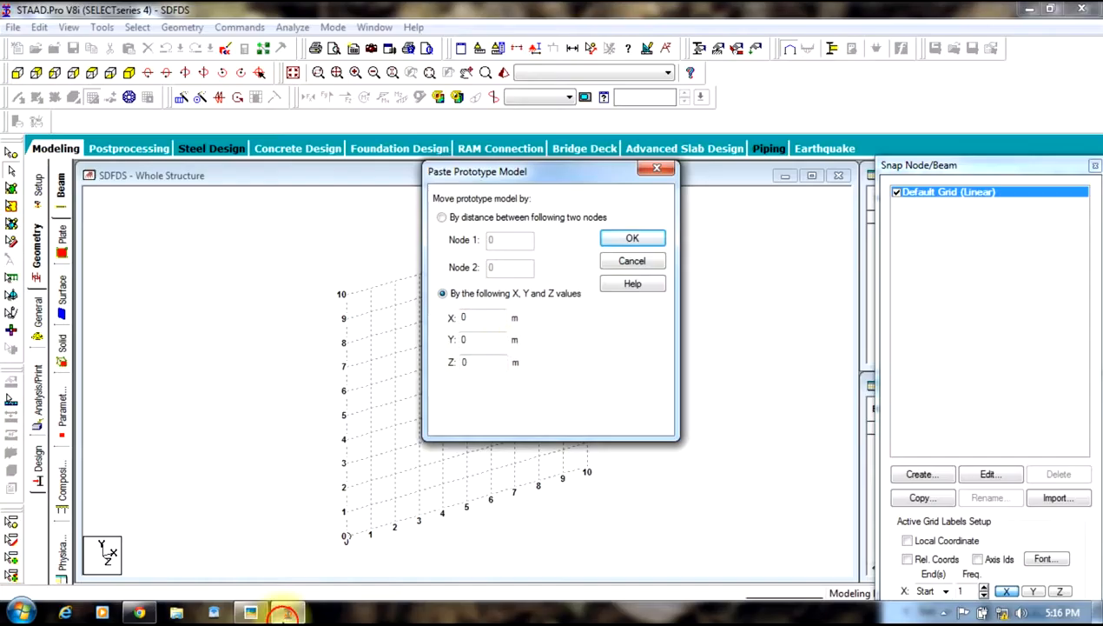
{"action": "left_click", "coordinate": [632, 240]}
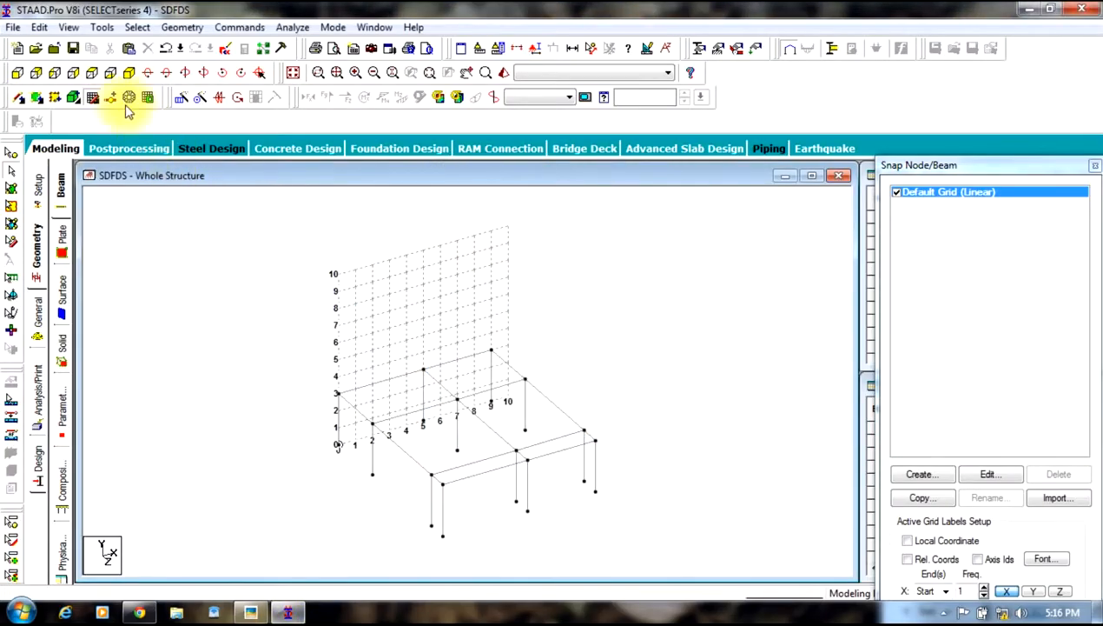
Step: Hide the snap grid and compare the generated frame with the reference drawing
{"action": "left_click", "coordinate": [89, 97]}
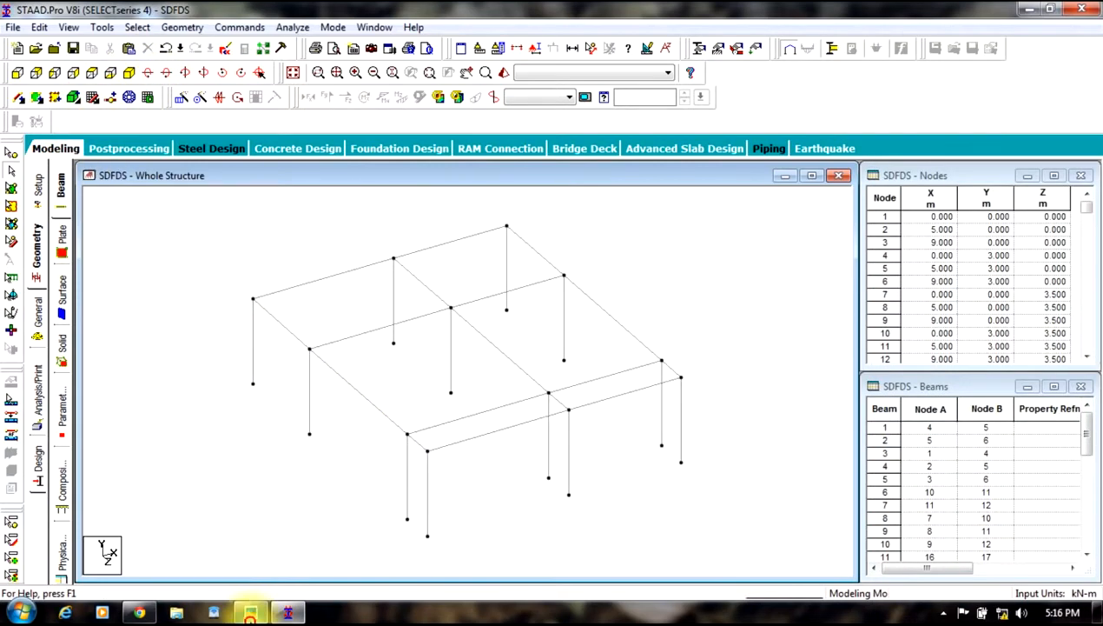
{"action": "left_click", "coordinate": [251, 611]}
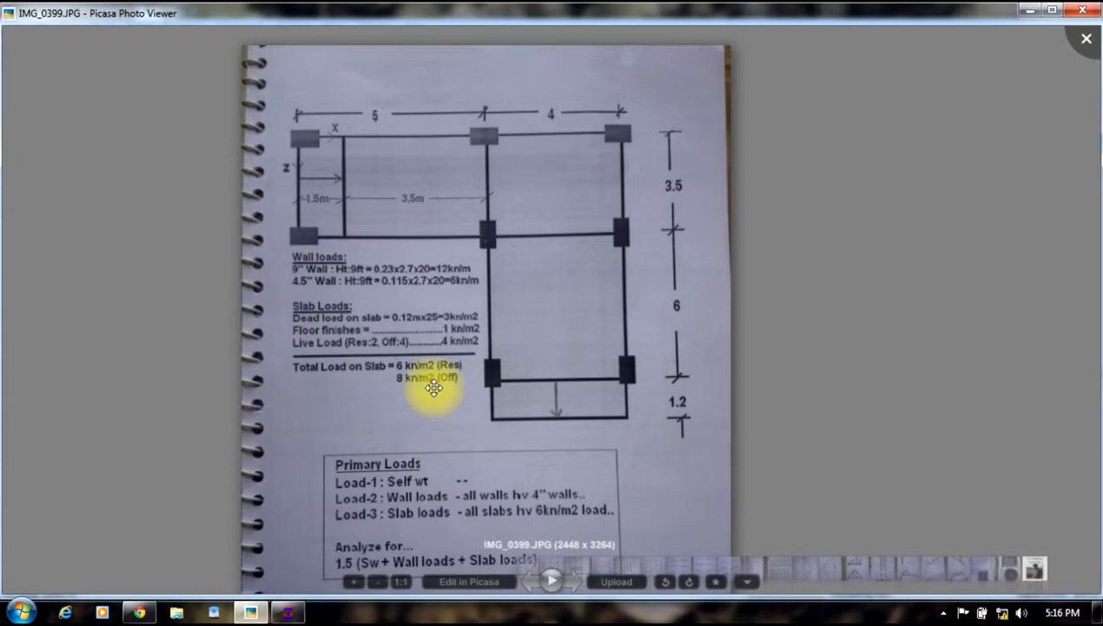
{"action": "left_click", "coordinate": [287, 612]}
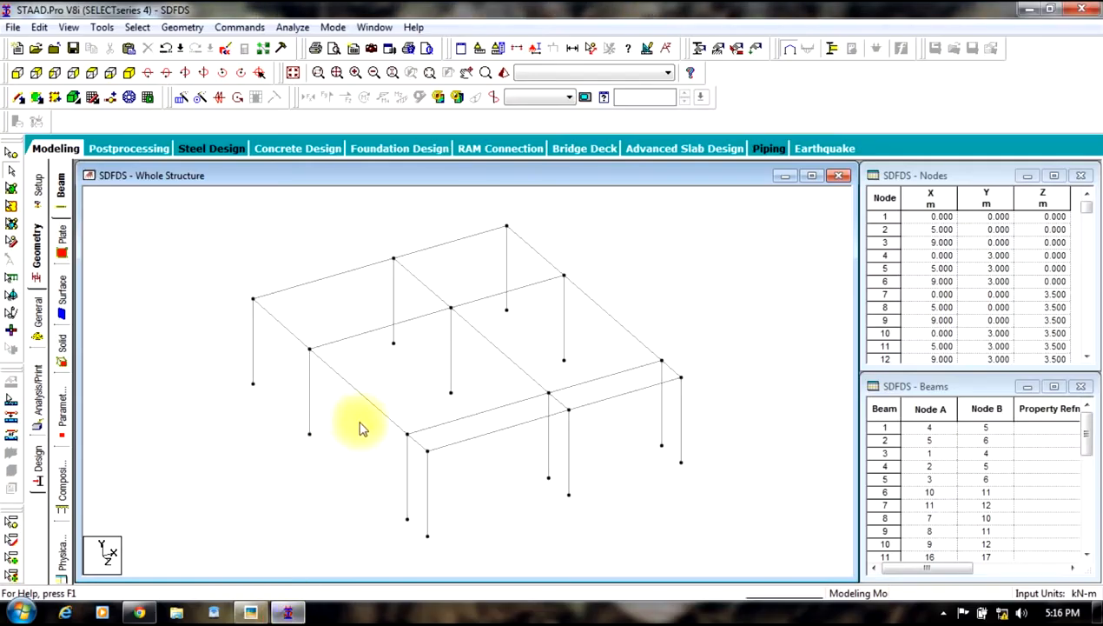
Step: Delete the two beams and two columns at the overhang corner, along with the nodes left unattached
{"action": "left_click", "coordinate": [391, 419]}
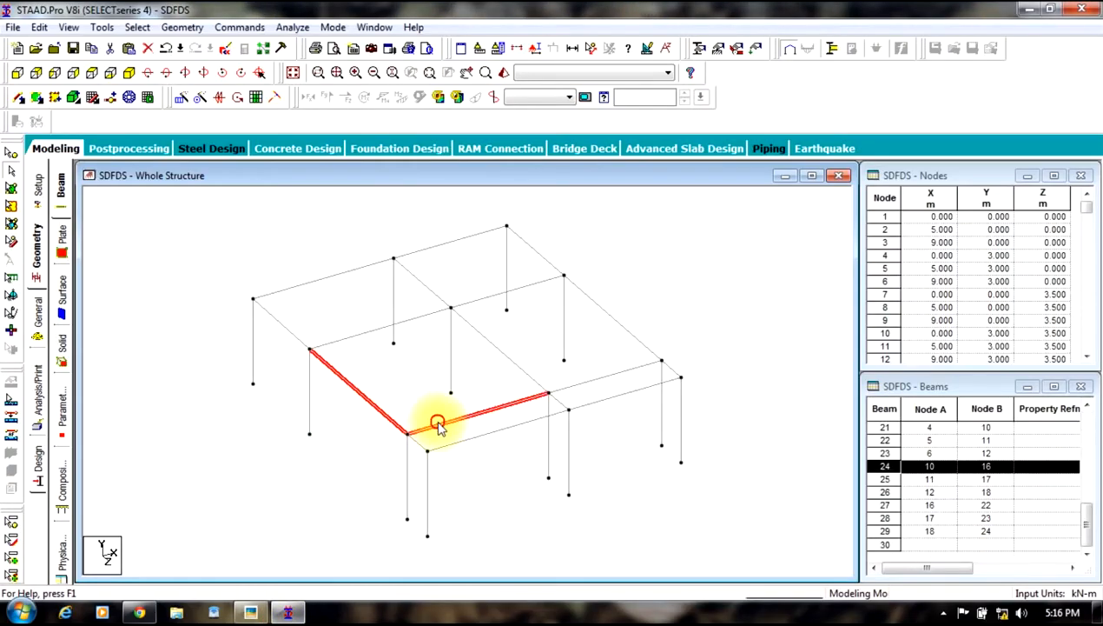
{"action": "left_click", "coordinate": [410, 482], "text": "ctrl"}
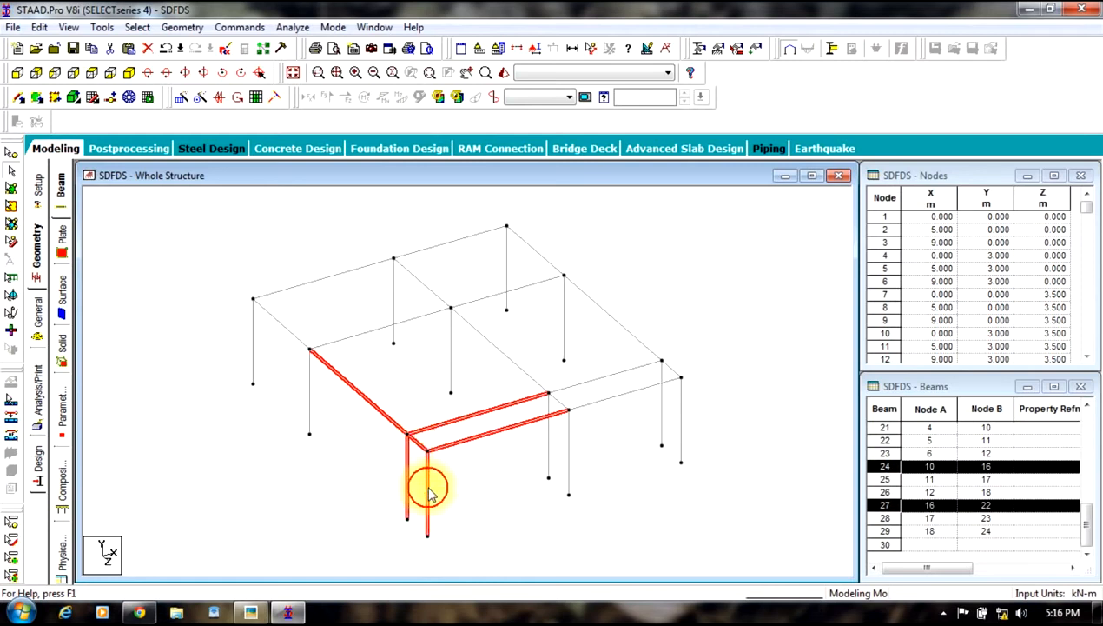
{"action": "left_click", "coordinate": [567, 456], "text": "ctrl"}
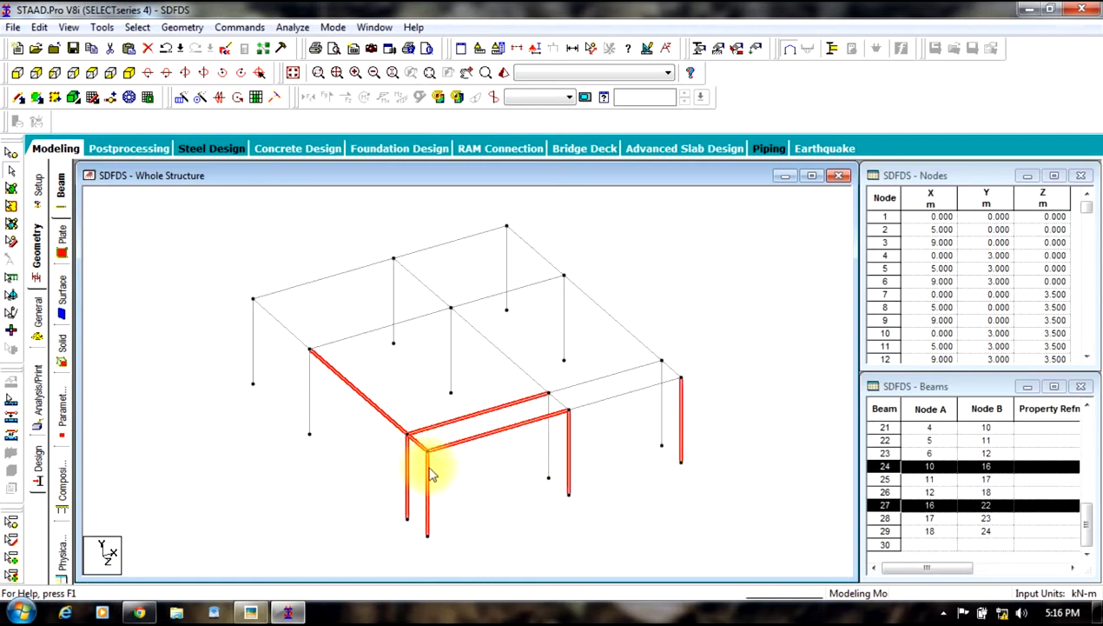
{"action": "key", "text": "Delete"}
{"action": "key", "text": "Return"}
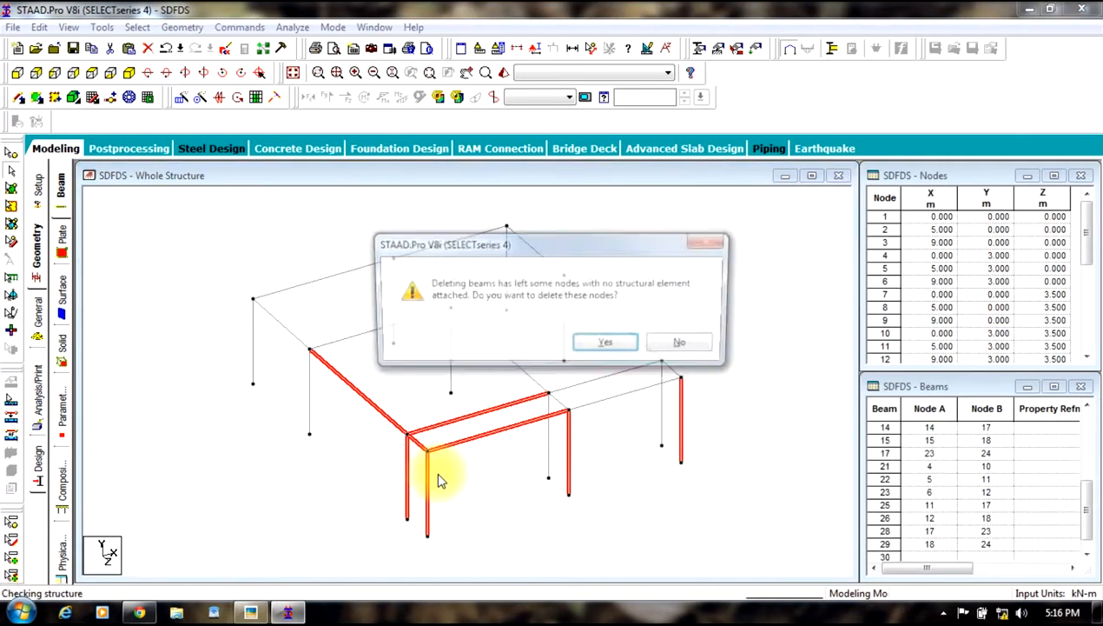
{"action": "left_click", "coordinate": [595, 347]}
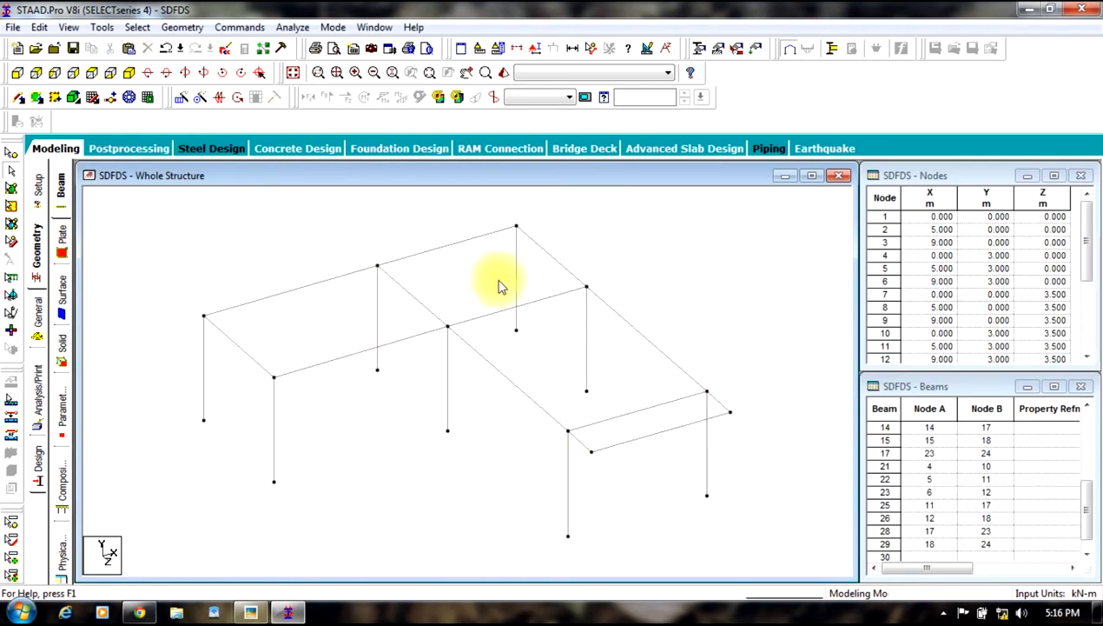
{"action": "left_click", "coordinate": [180, 27]}
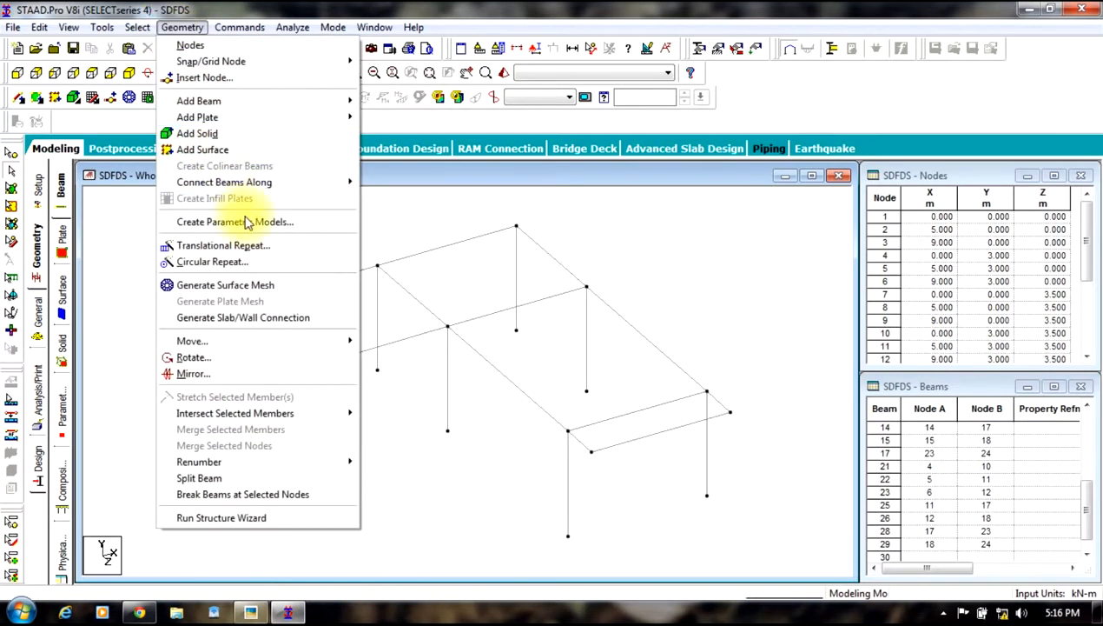
{"action": "left_click", "coordinate": [240, 247]}
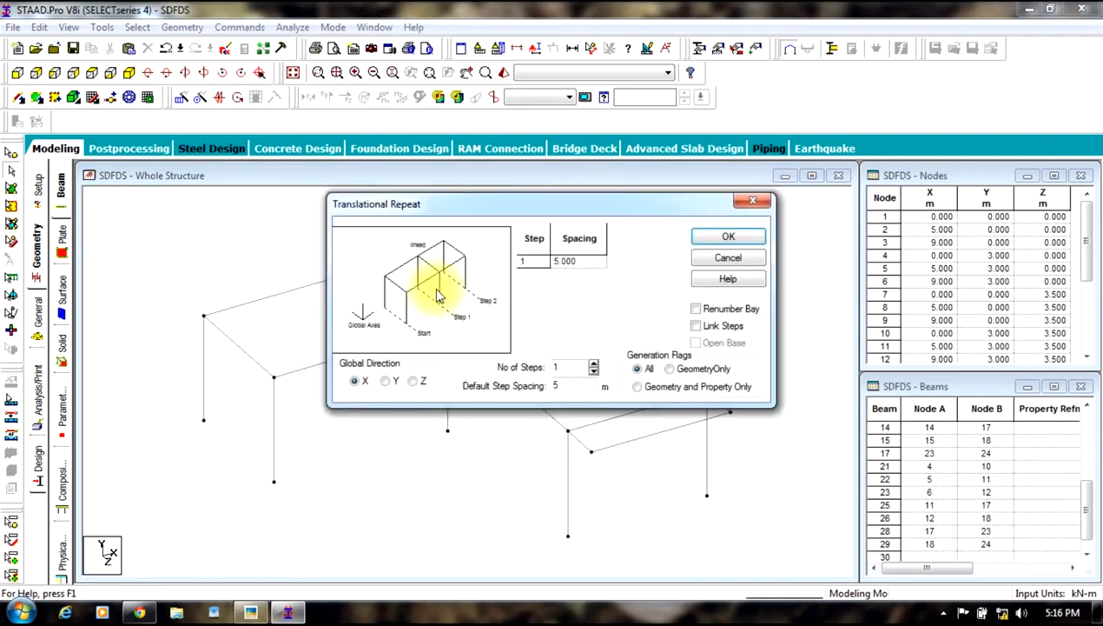
{"action": "left_click", "coordinate": [594, 364]}
{"action": "key", "text": "Tab"}
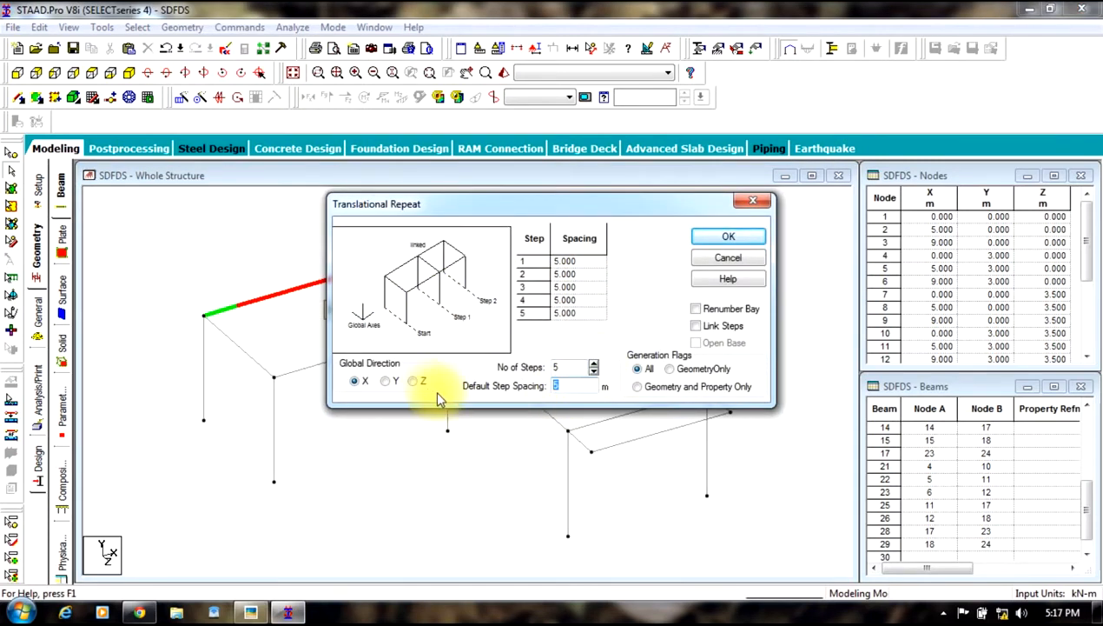
{"action": "left_click", "coordinate": [385, 383]}
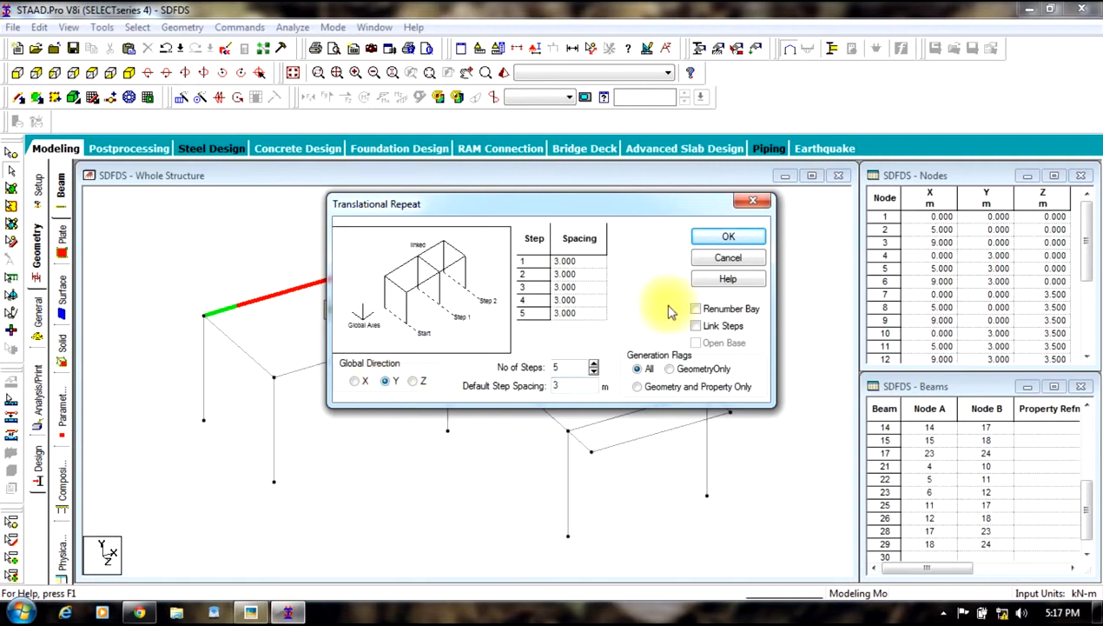
{"action": "left_click", "coordinate": [728, 240]}
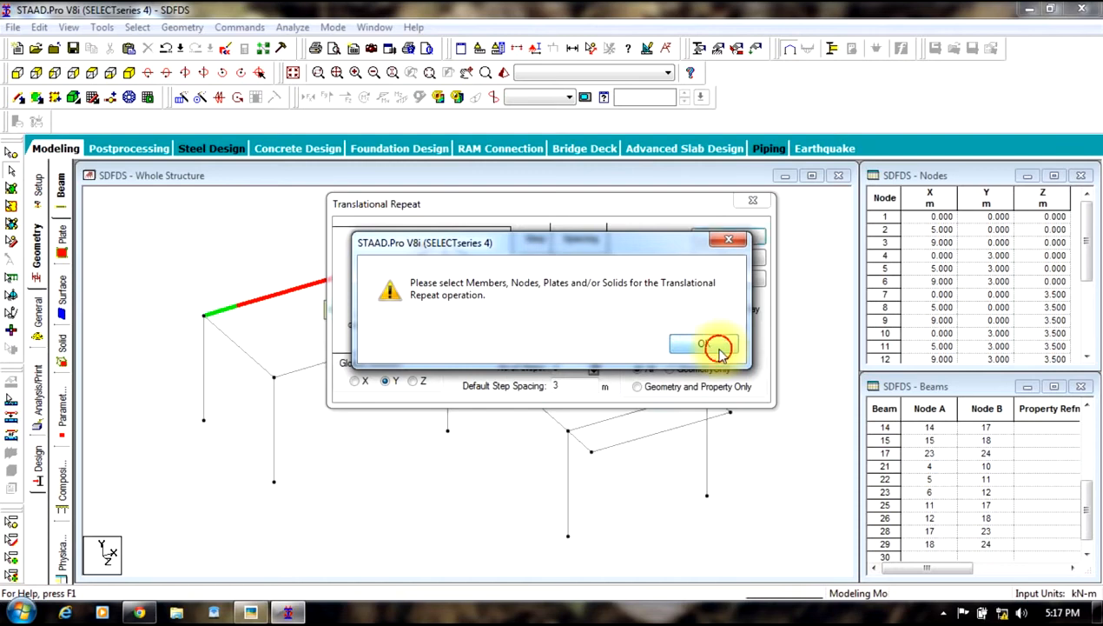
{"action": "left_click", "coordinate": [710, 345]}
{"action": "left_click", "coordinate": [728, 259]}
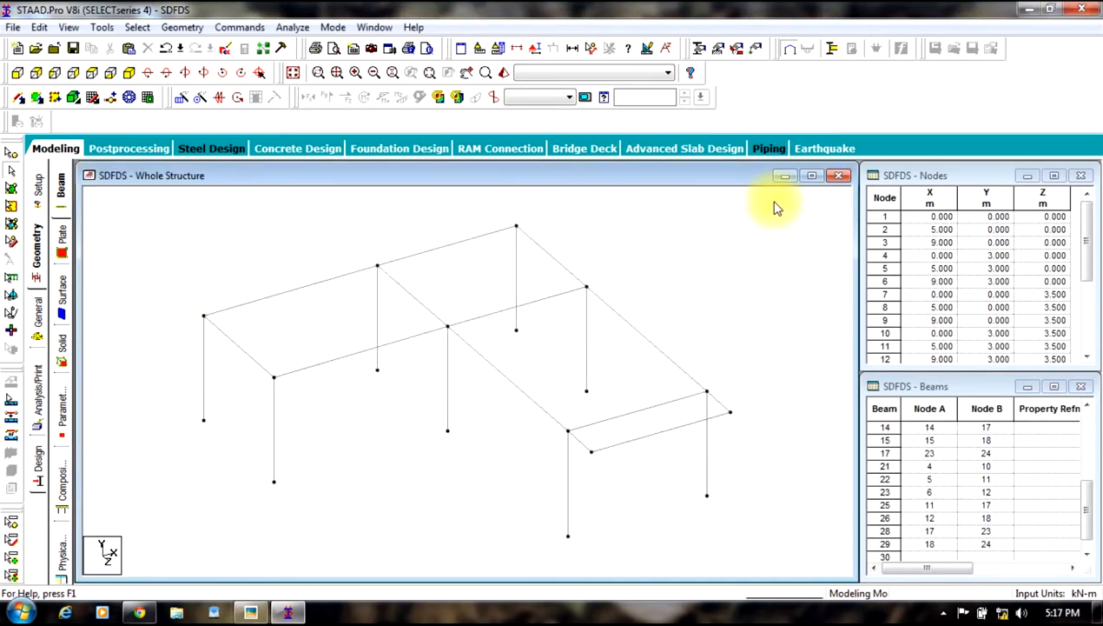
Step: Select the whole frame and translationally repeat it 5 times in the Y direction at 3 m spacing
{"action": "left_click_drag", "start_coordinate": [773, 201], "coordinate": [145, 584]}
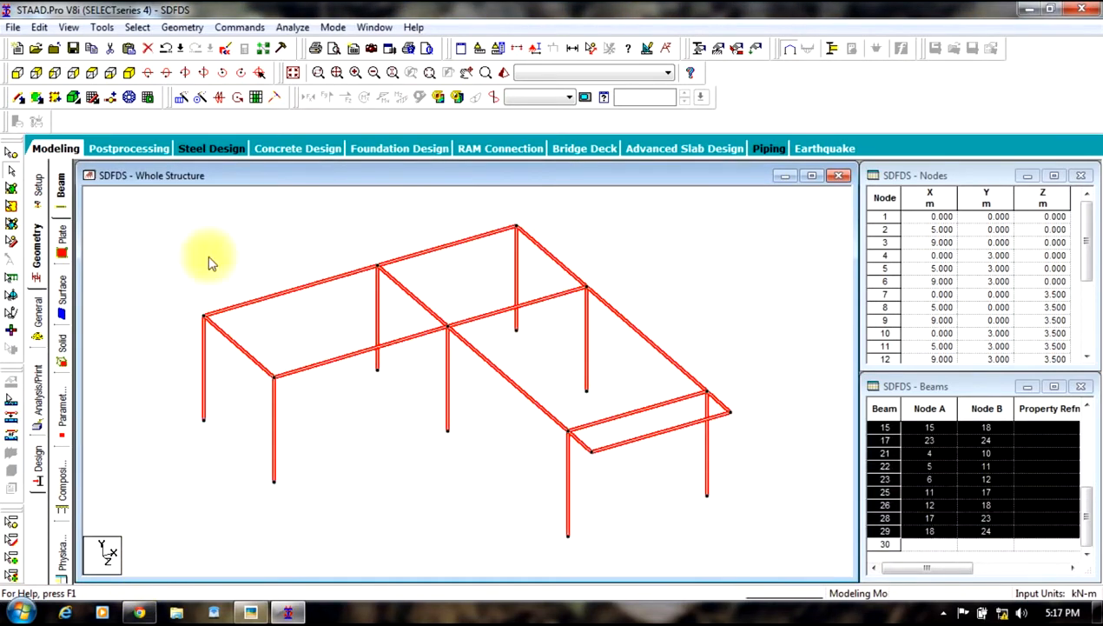
{"action": "left_click", "coordinate": [189, 31]}
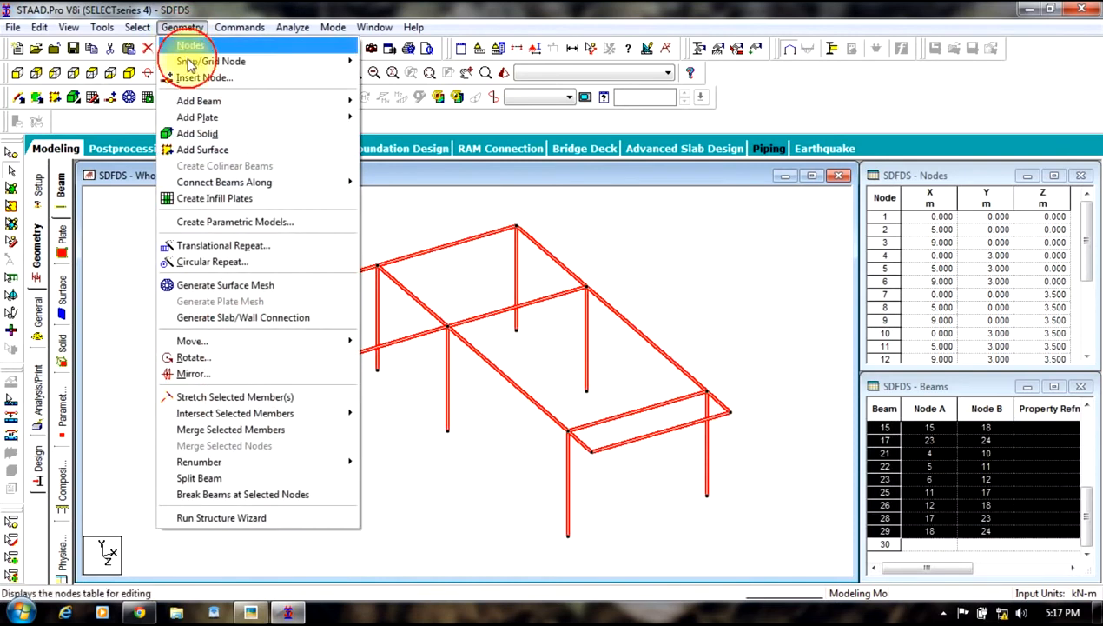
{"action": "left_click", "coordinate": [222, 245]}
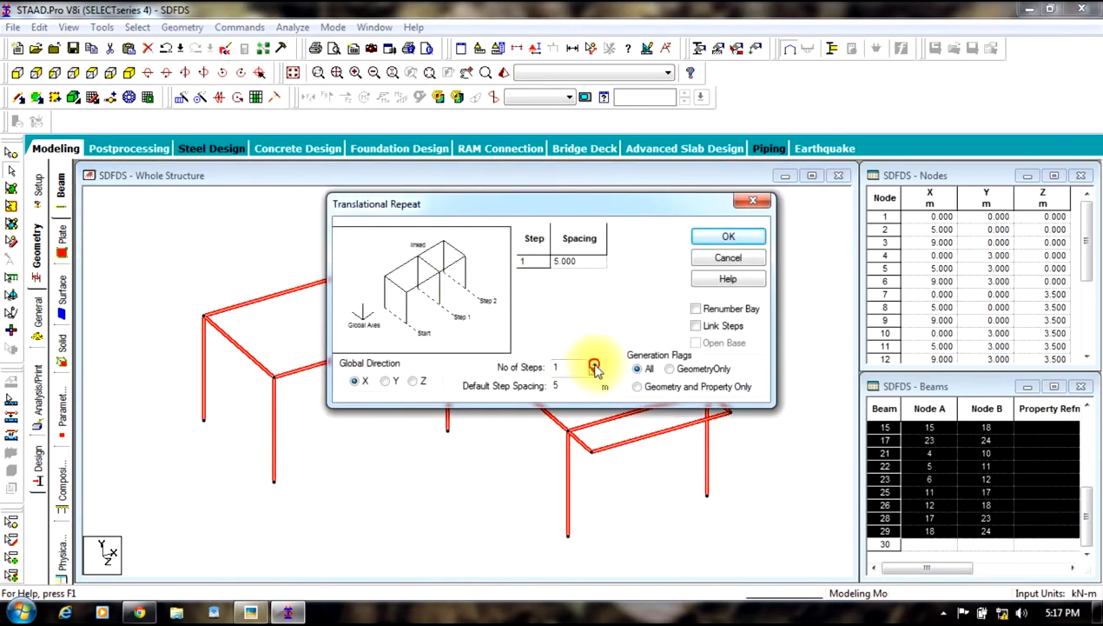
{"action": "double_click", "coordinate": [563, 388]}
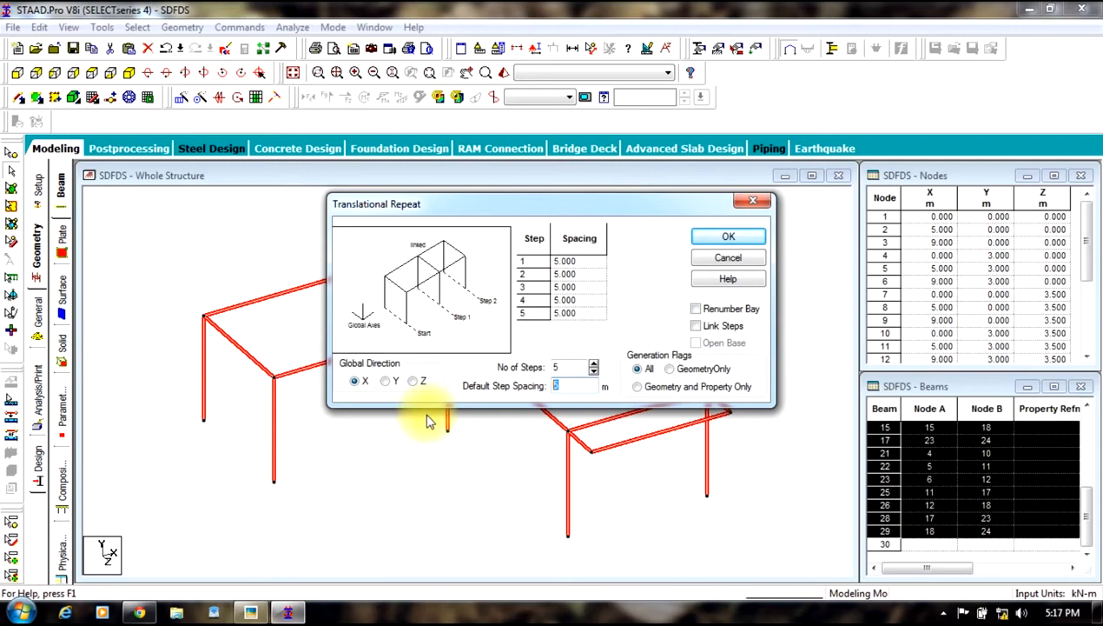
{"action": "left_click", "coordinate": [389, 382]}
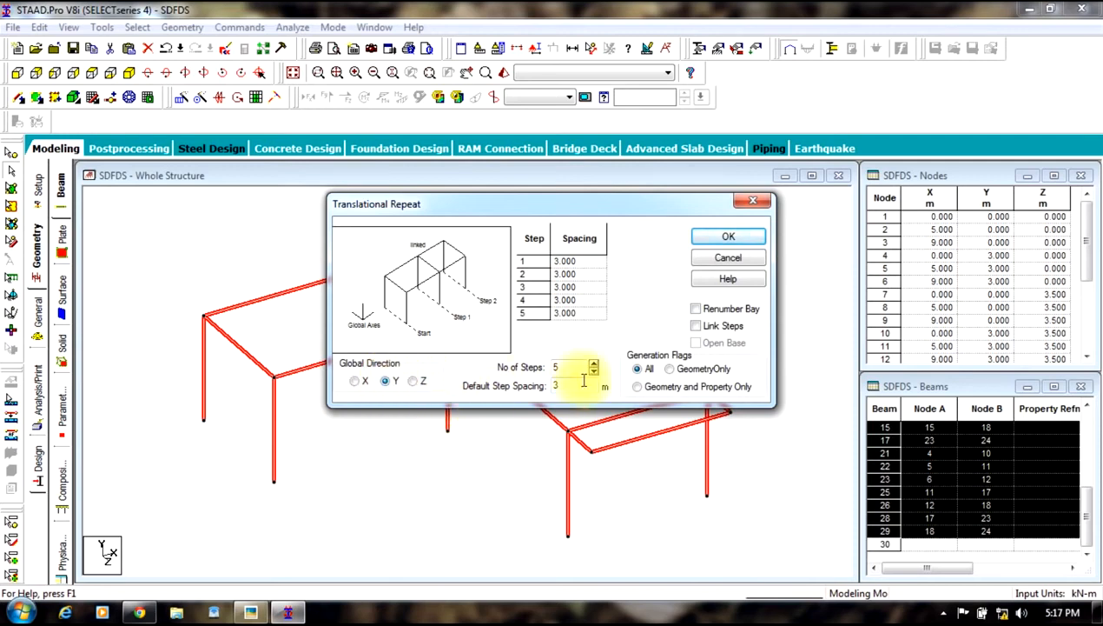
{"action": "left_click", "coordinate": [728, 237]}
{"action": "left_click", "coordinate": [666, 293]}
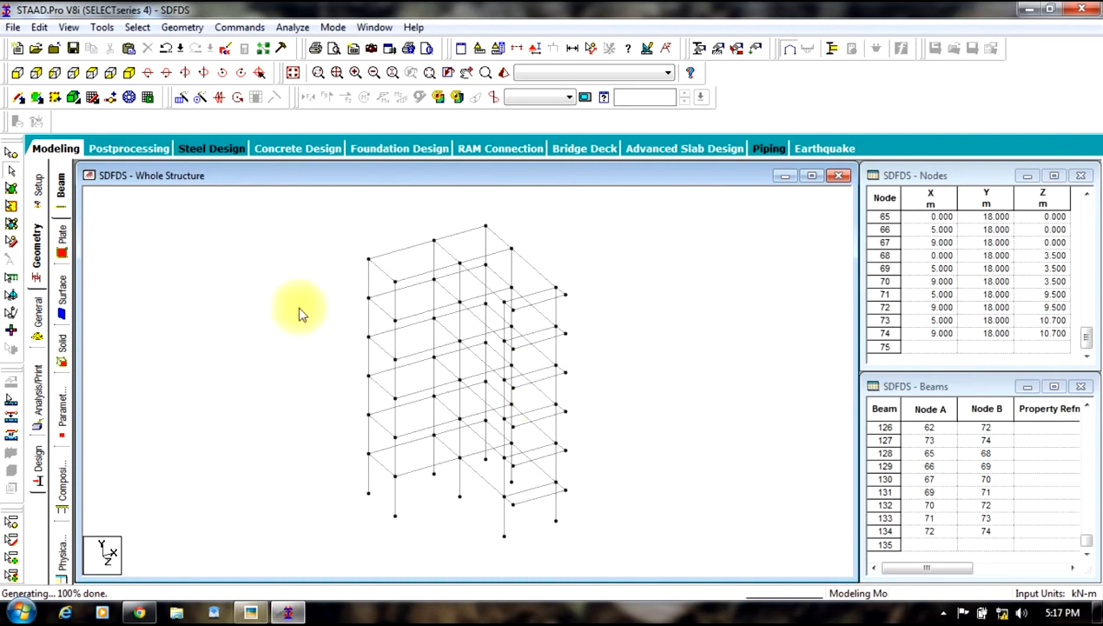
Step: Define a 0.35 x 0.25 m concrete rectangular section and assign it to all members
{"action": "left_click", "coordinate": [37, 312]}
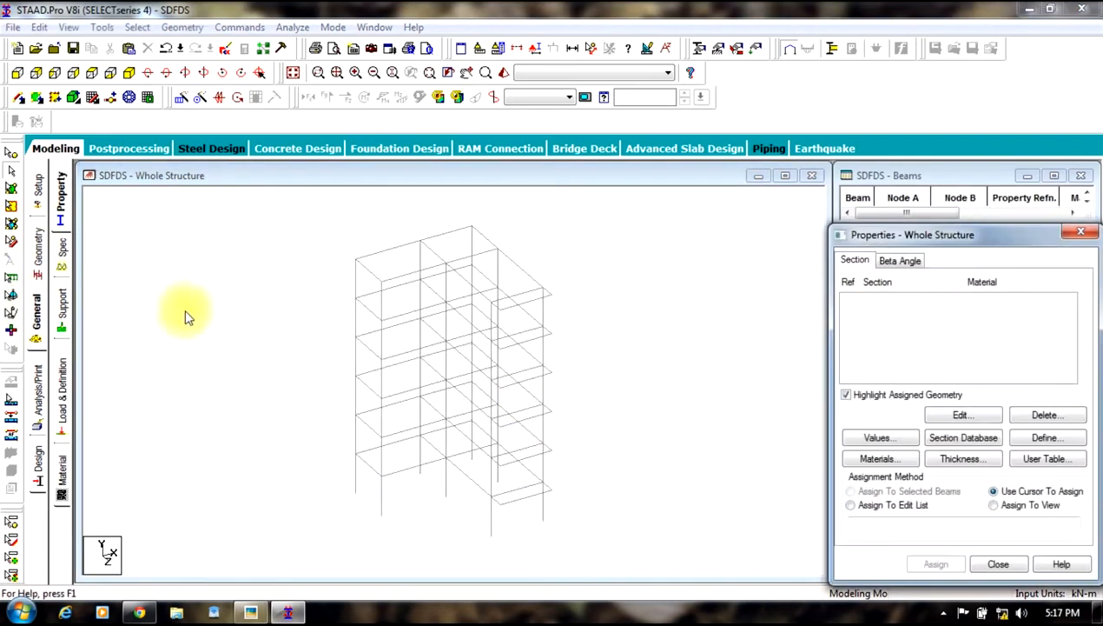
{"action": "left_click", "coordinate": [1032, 443]}
{"action": "left_click", "coordinate": [321, 180]}
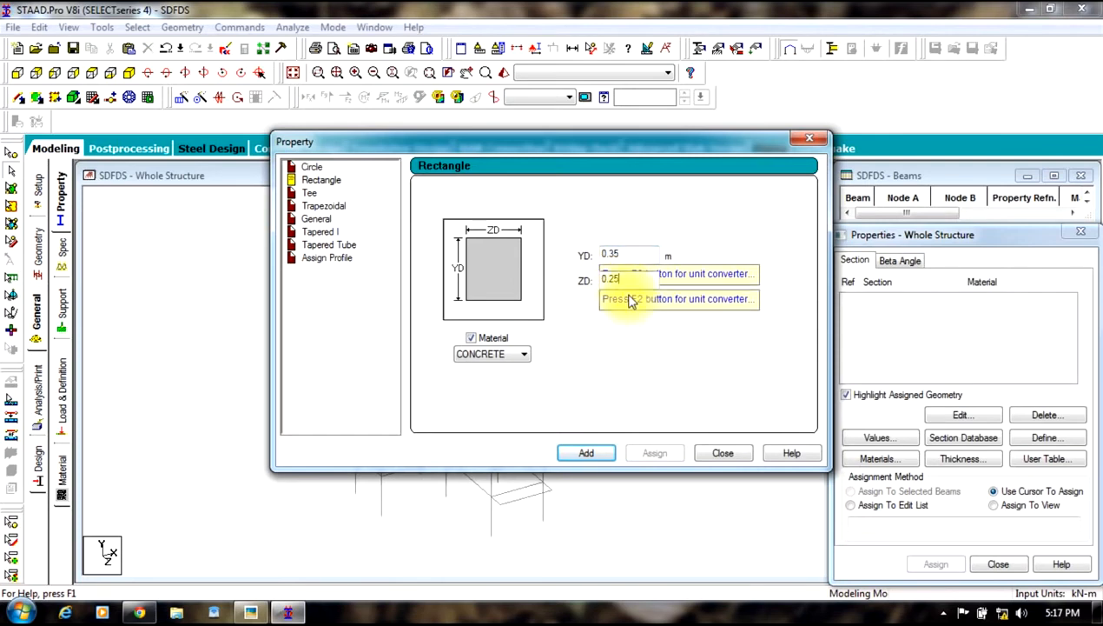
{"action": "left_click", "coordinate": [586, 451]}
{"action": "left_click", "coordinate": [718, 453]}
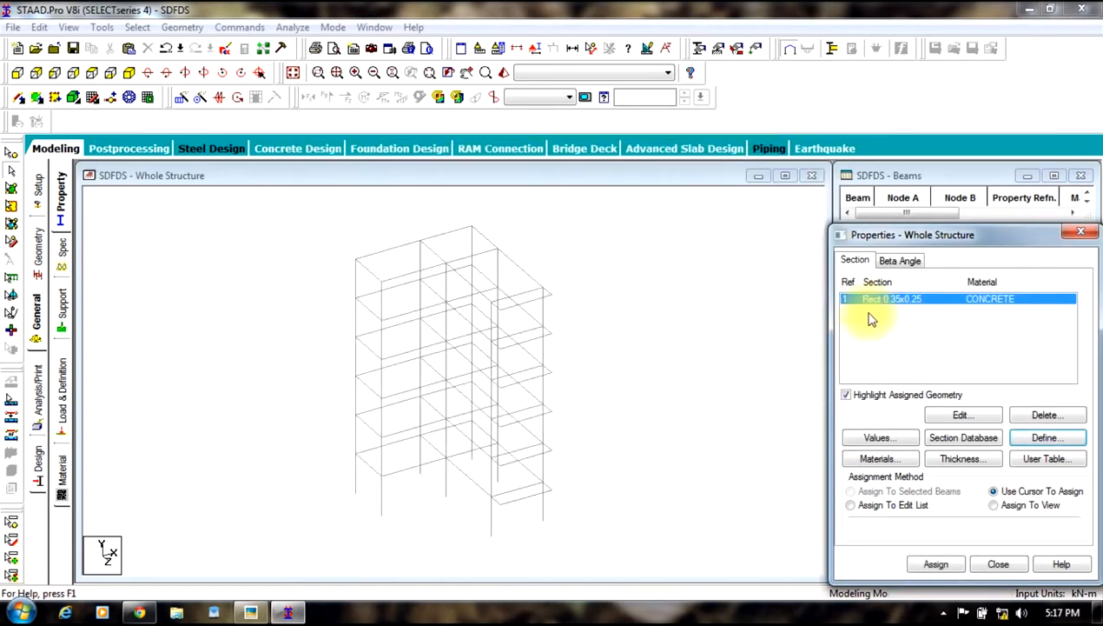
{"action": "left_click", "coordinate": [595, 202]}
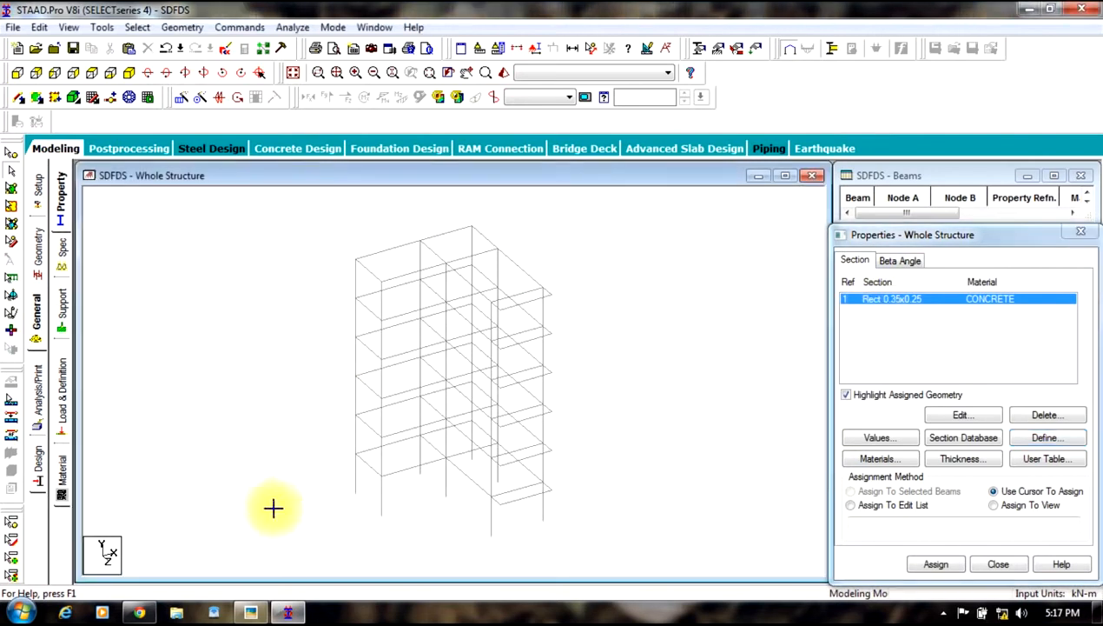
{"action": "key", "text": "ctrl+a"}
{"action": "left_click", "coordinate": [934, 562]}
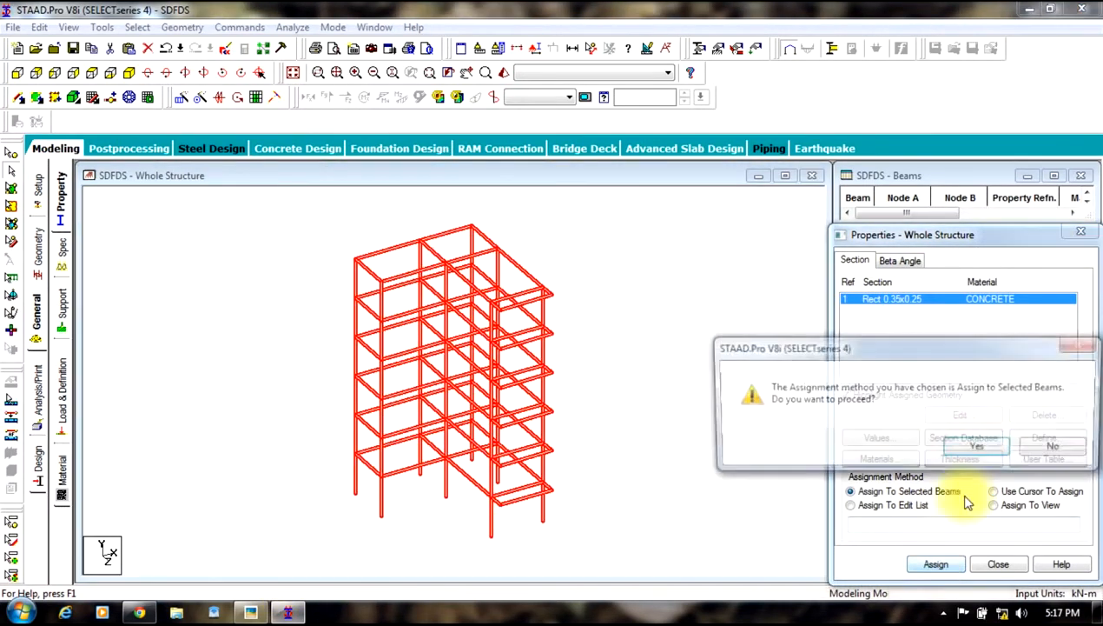
{"action": "left_click", "coordinate": [978, 444]}
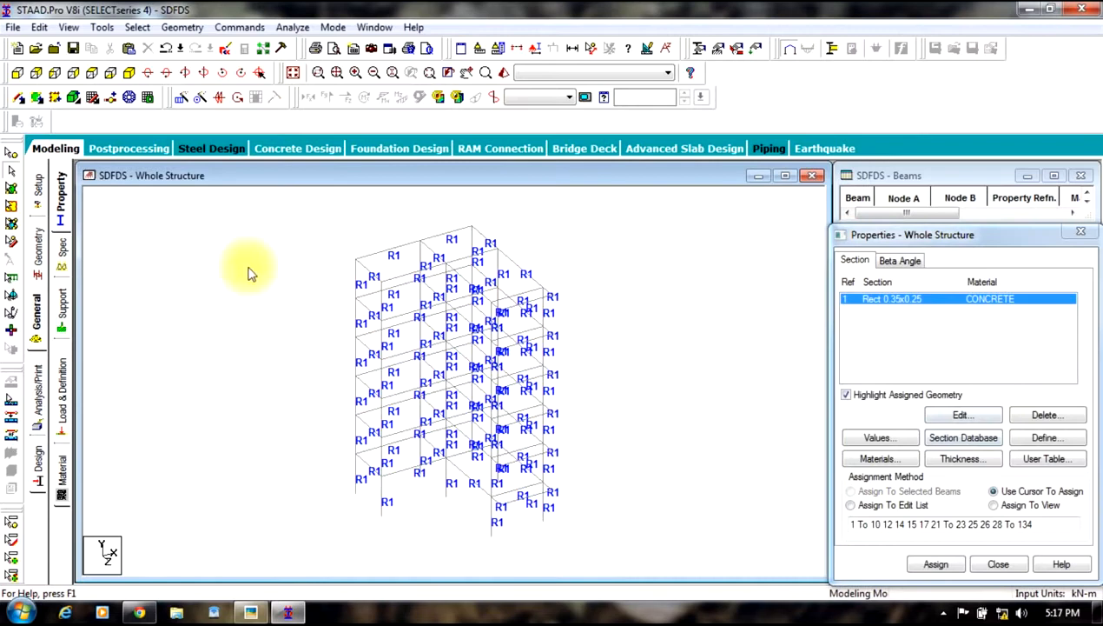
Step: Create a fixed support and assign it to the base nodes selected in front view
{"action": "left_click", "coordinate": [62, 304]}
{"action": "left_click", "coordinate": [979, 443]}
{"action": "left_click", "coordinate": [865, 582]}
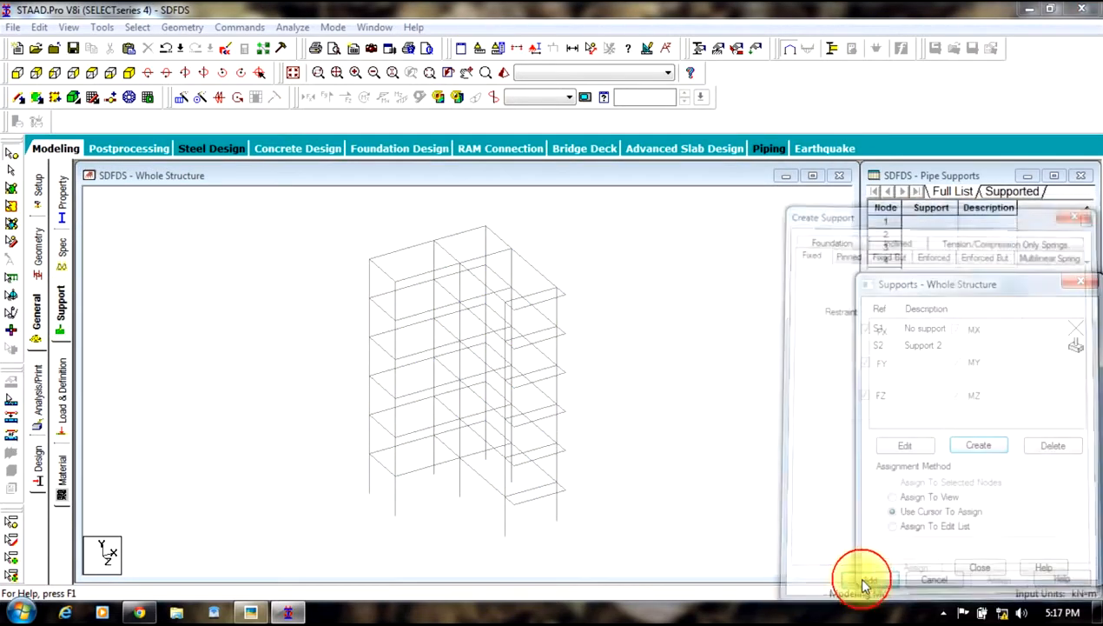
{"action": "left_click", "coordinate": [917, 344]}
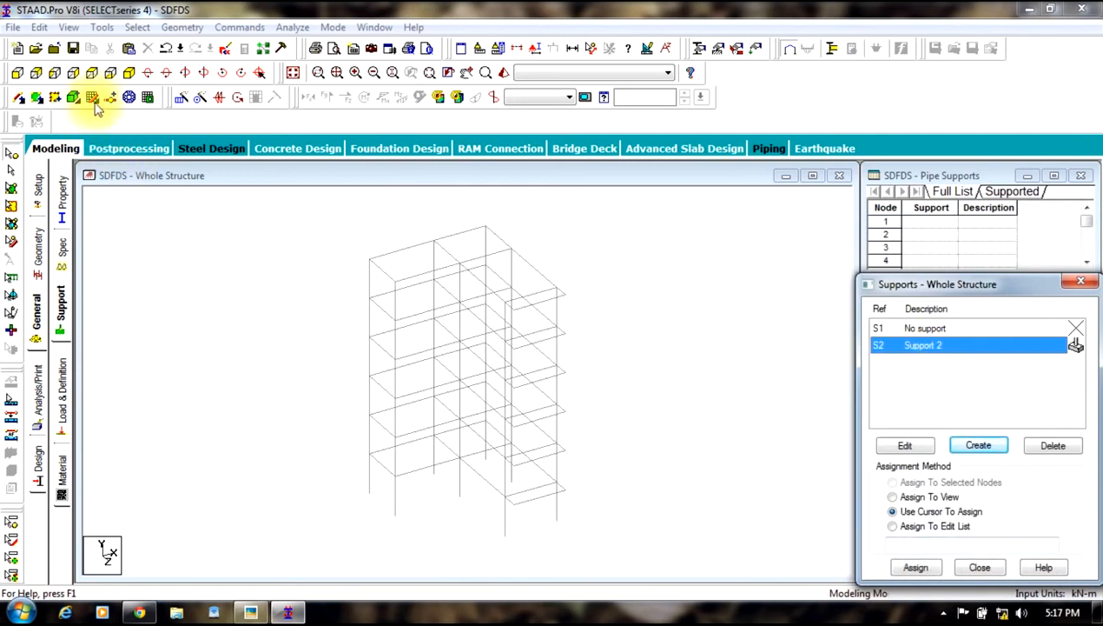
{"action": "left_click", "coordinate": [17, 72]}
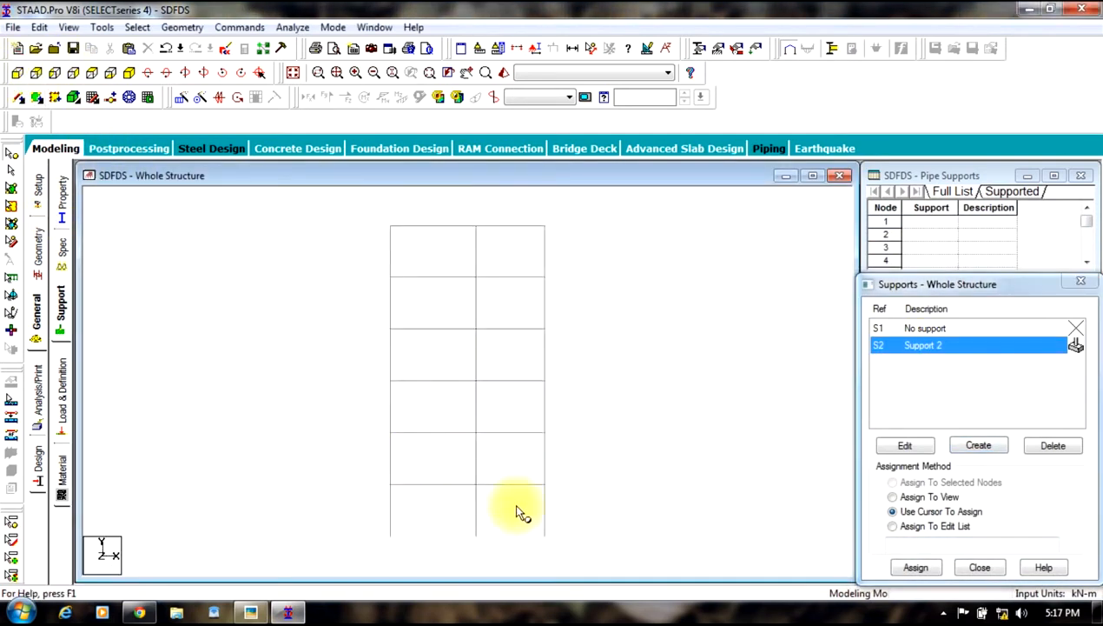
{"action": "left_click_drag", "start_coordinate": [556, 524], "coordinate": [263, 562]}
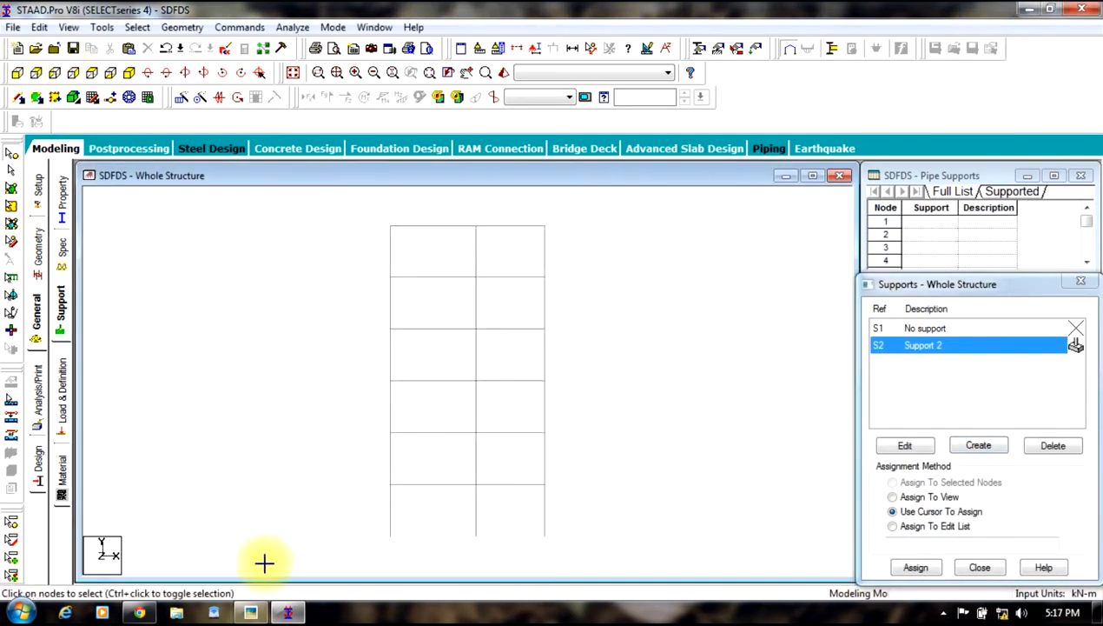
{"action": "left_click", "coordinate": [909, 569]}
{"action": "left_click", "coordinate": [903, 470]}
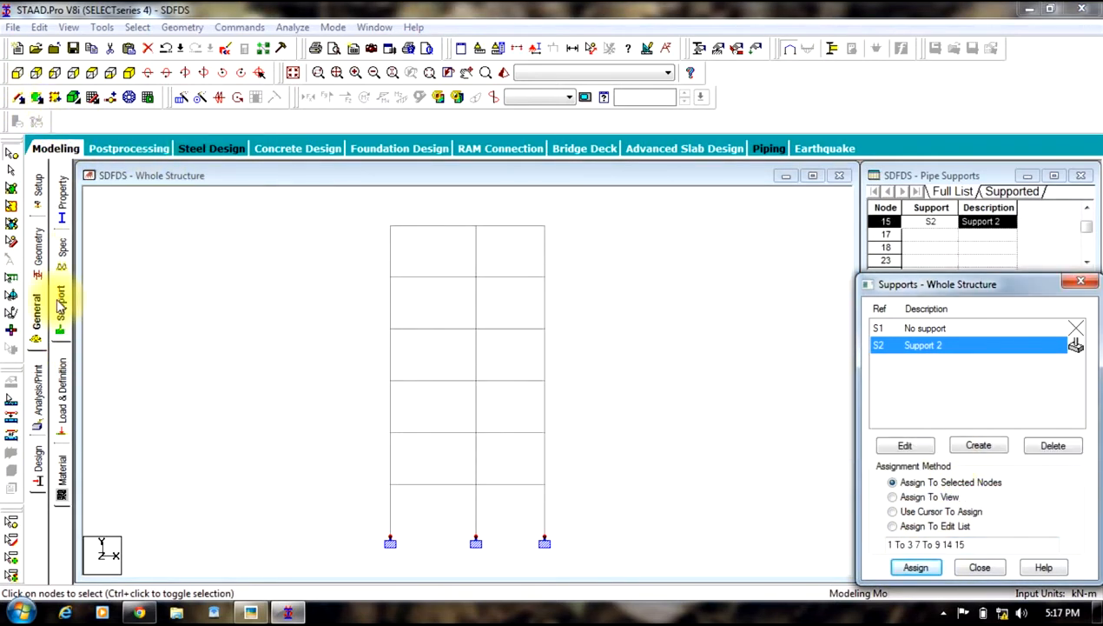
Step: Switch to the plan view and display the members with section outlines
{"action": "left_click", "coordinate": [129, 72]}
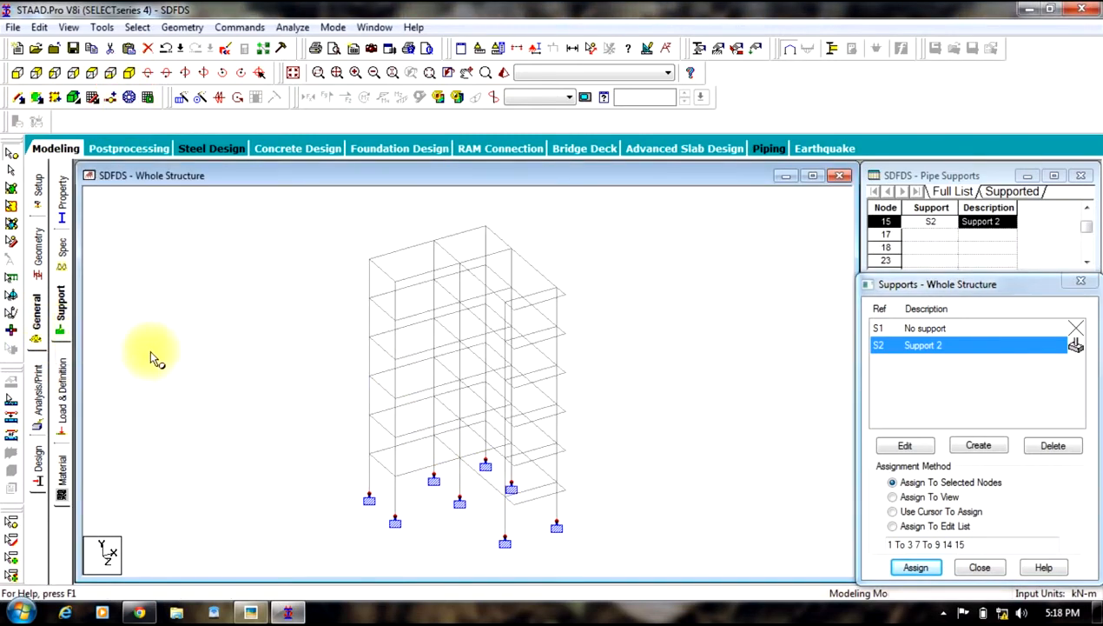
{"action": "left_click", "coordinate": [11, 172]}
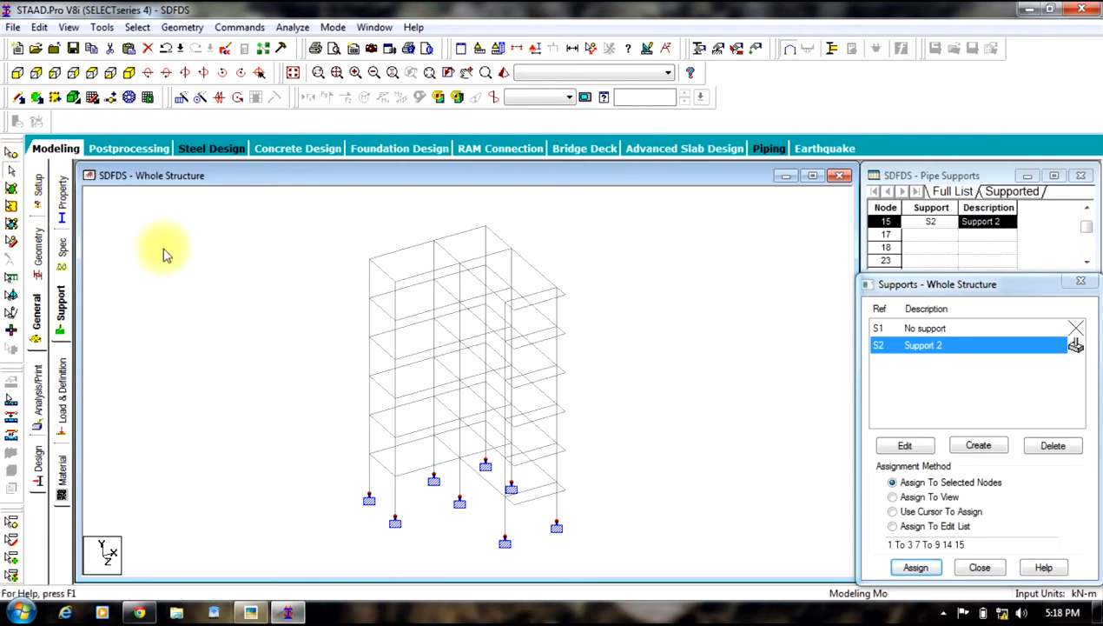
{"action": "left_click", "coordinate": [91, 72]}
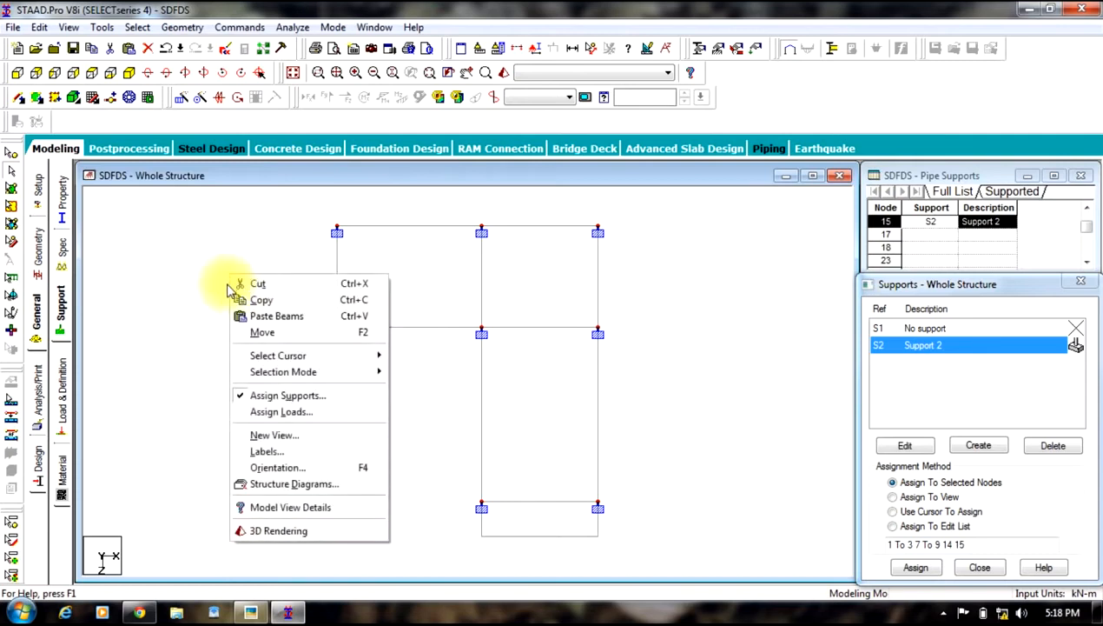
{"action": "left_click", "coordinate": [278, 489]}
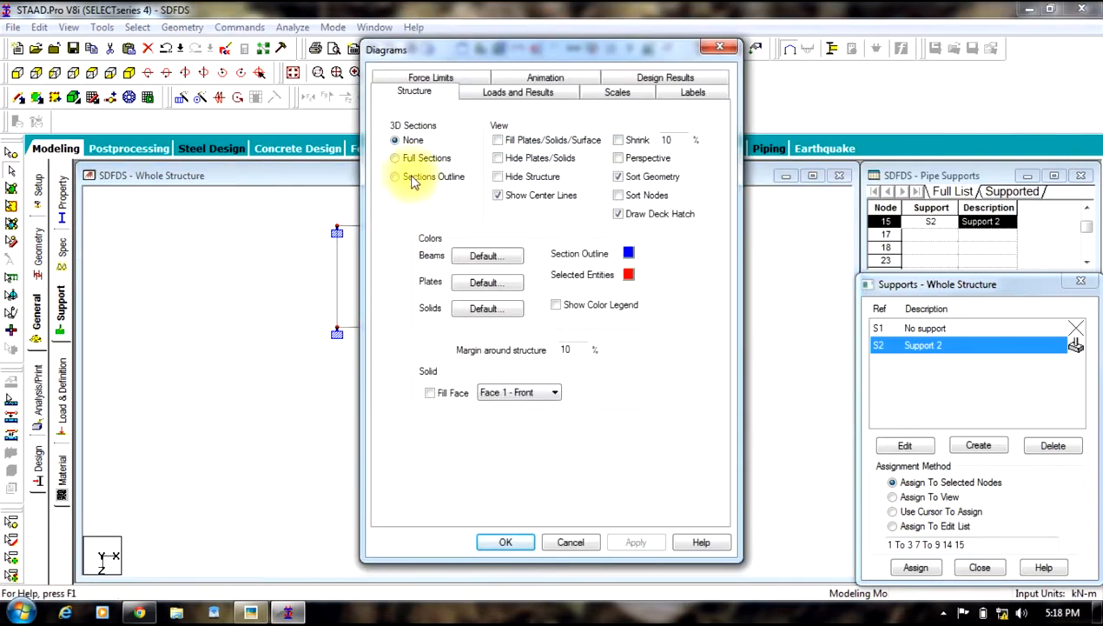
{"action": "left_click", "coordinate": [412, 177]}
{"action": "left_click", "coordinate": [611, 543]}
{"action": "left_click", "coordinate": [506, 545]}
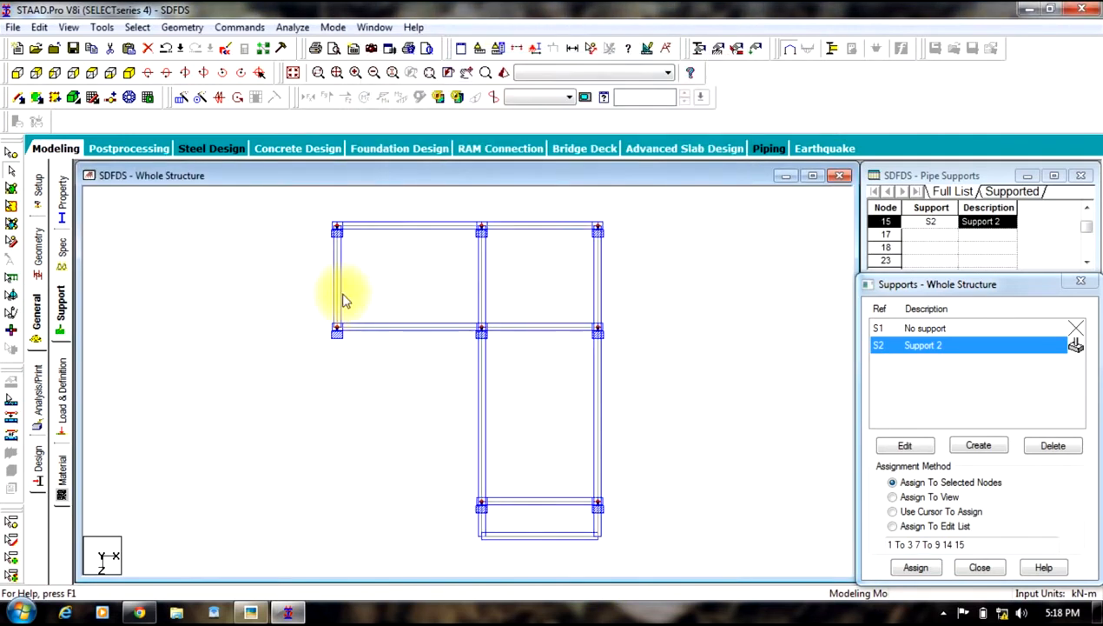
Step: Inspect the column sections in plan and compare their orientation with the hand-drawn floor plan
{"action": "scroll", "coordinate": [345, 303], "scroll_direction": "up", "scroll_amount": 3}
{"action": "scroll", "coordinate": [315, 310], "scroll_direction": "up", "scroll_amount": 1}
{"action": "middle_click_drag", "start_coordinate": [351, 303], "coordinate": [443, 539]}
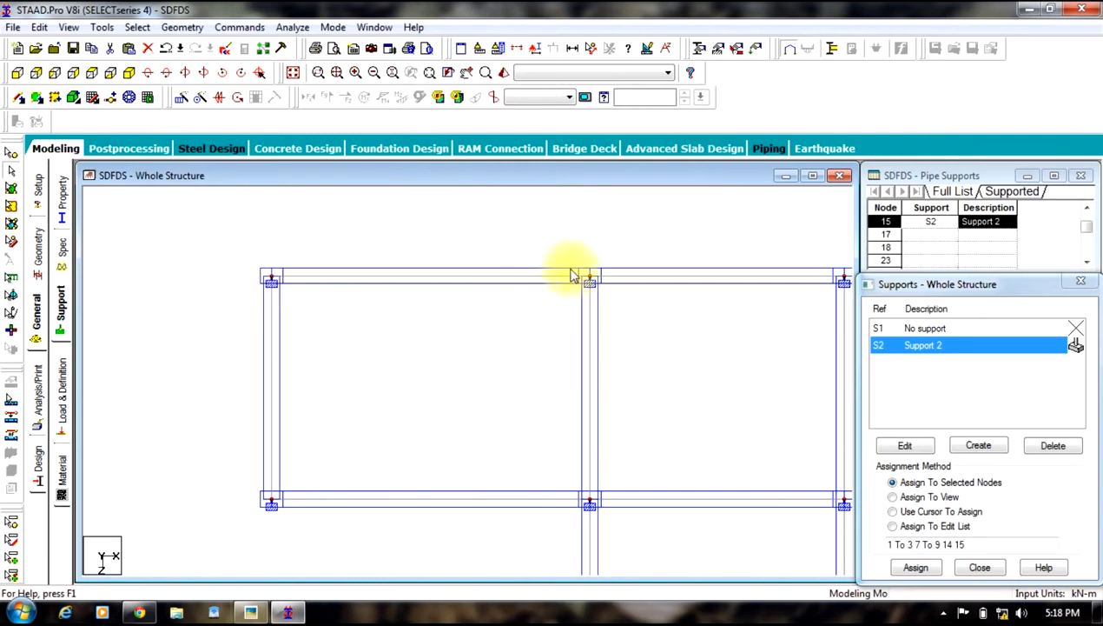
{"action": "left_click", "coordinate": [609, 428]}
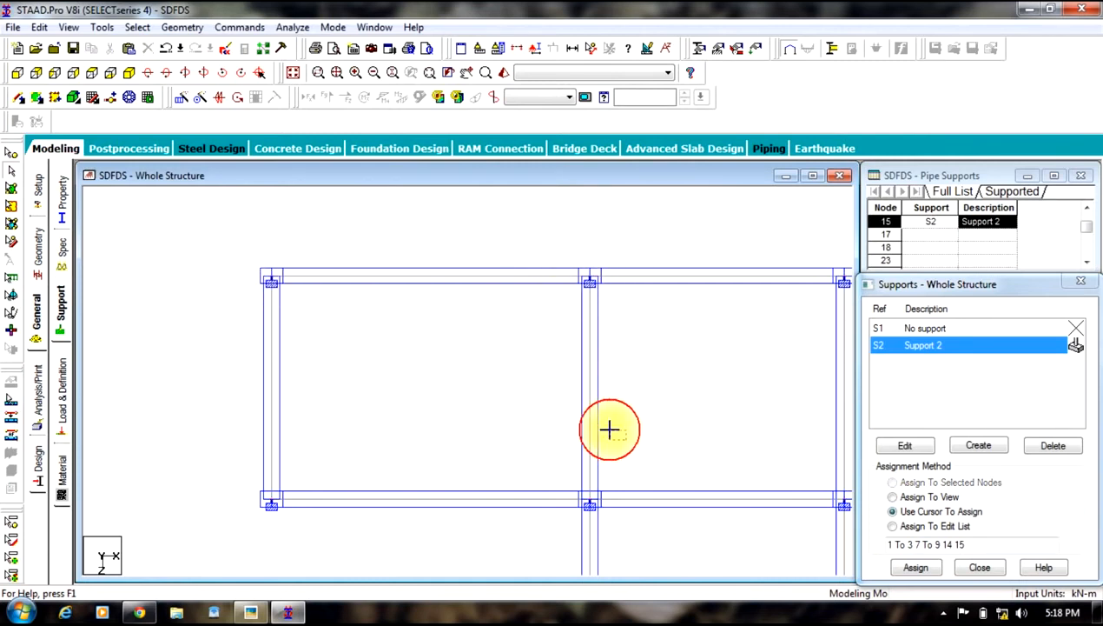
{"action": "middle_click_drag", "start_coordinate": [632, 447], "coordinate": [574, 324]}
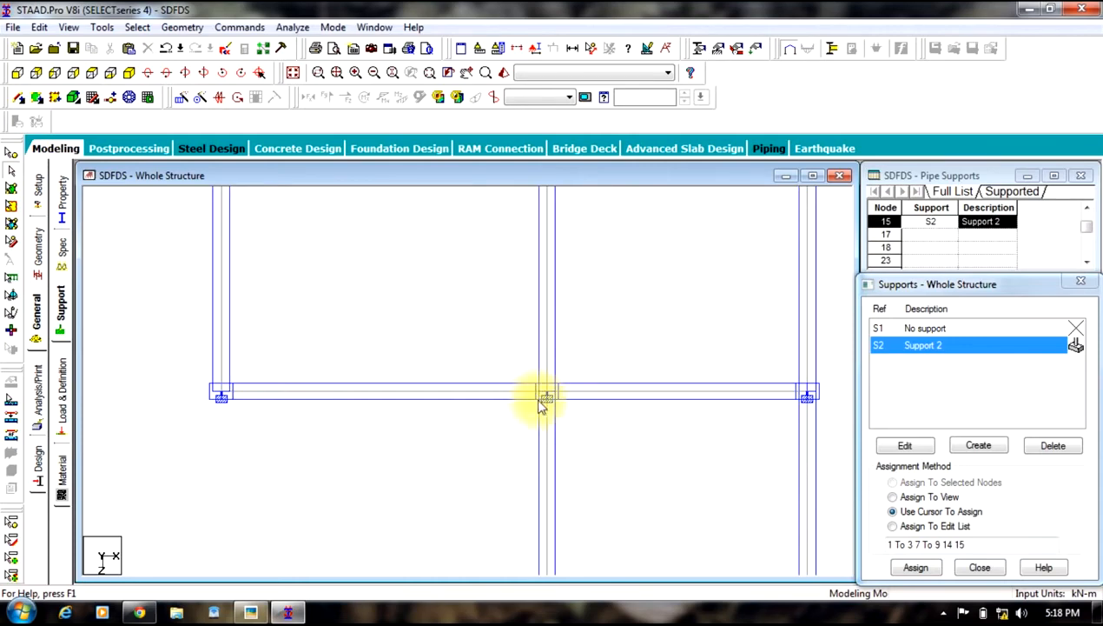
{"action": "left_click", "coordinate": [250, 613]}
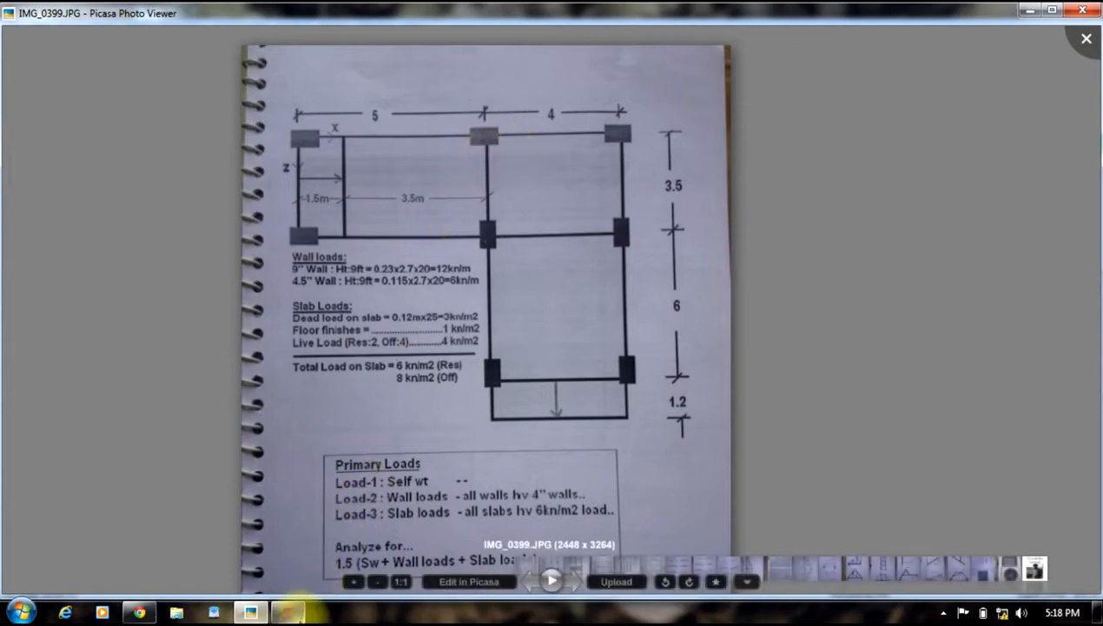
{"action": "left_click", "coordinate": [288, 612]}
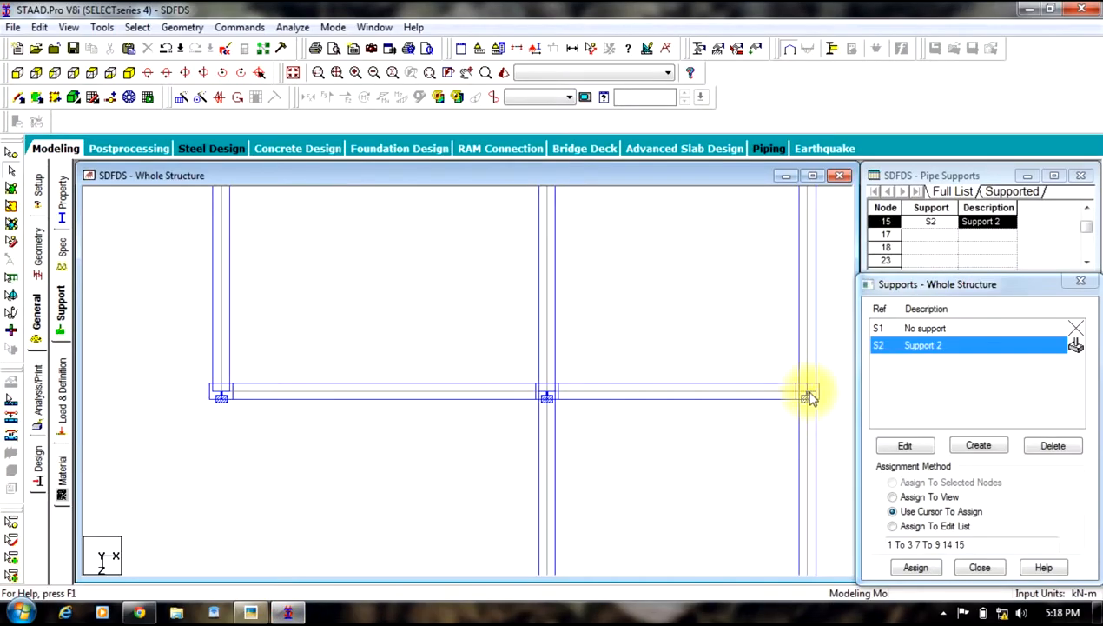
{"action": "scroll", "coordinate": [777, 432], "scroll_direction": "down", "scroll_amount": 1}
{"action": "left_click_drag", "start_coordinate": [780, 456], "coordinate": [460, 276]}
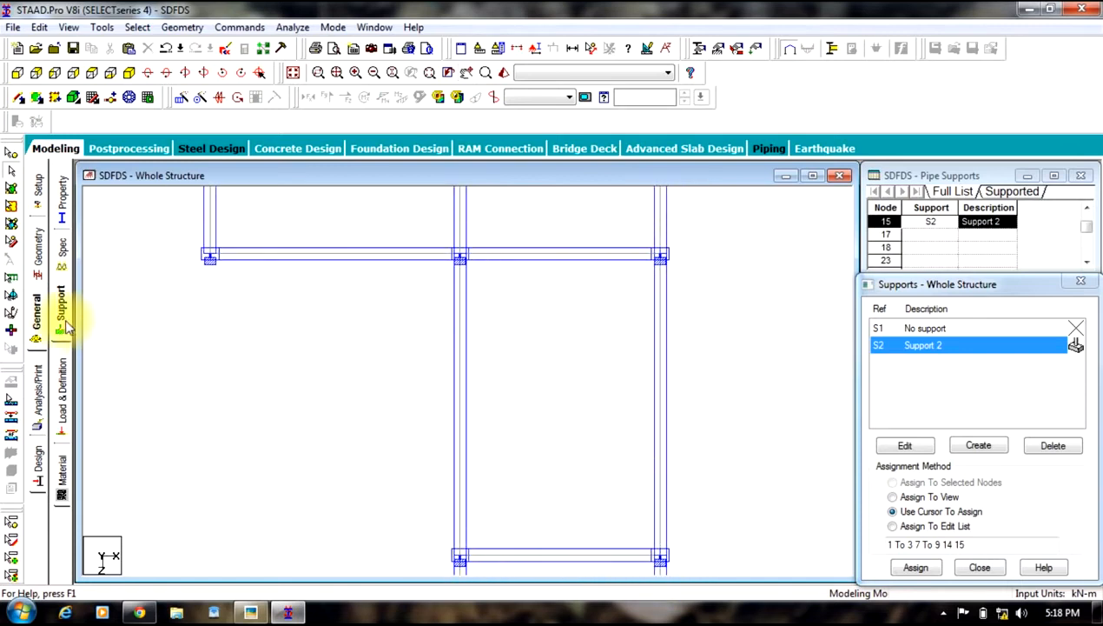
Step: Create a beta angle of 90 degrees for member properties
{"action": "left_click", "coordinate": [62, 198]}
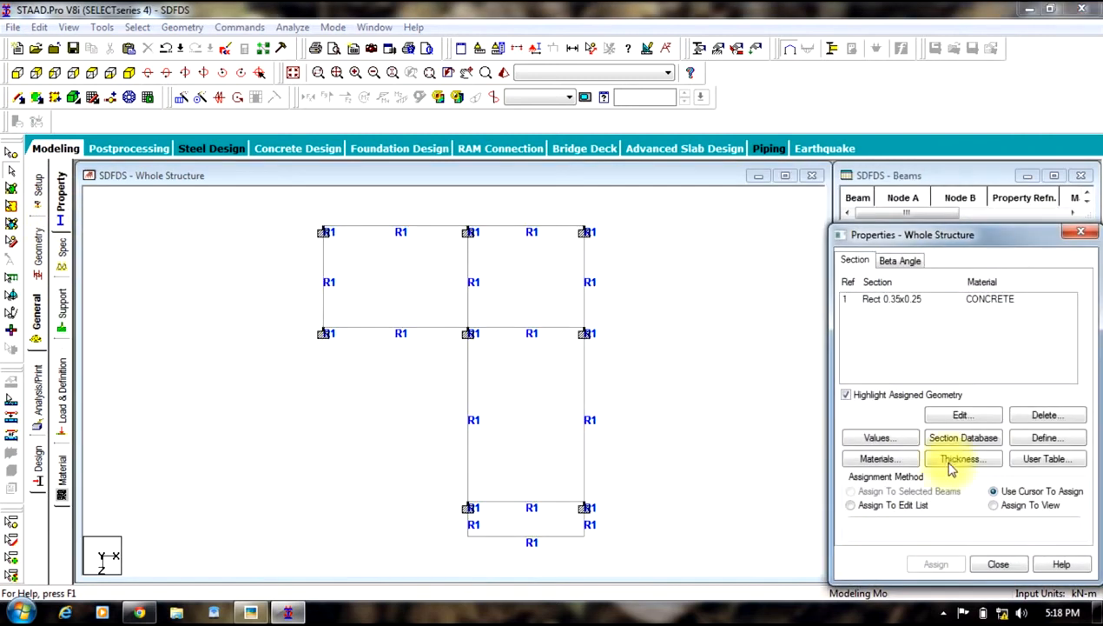
{"action": "left_click", "coordinate": [900, 260]}
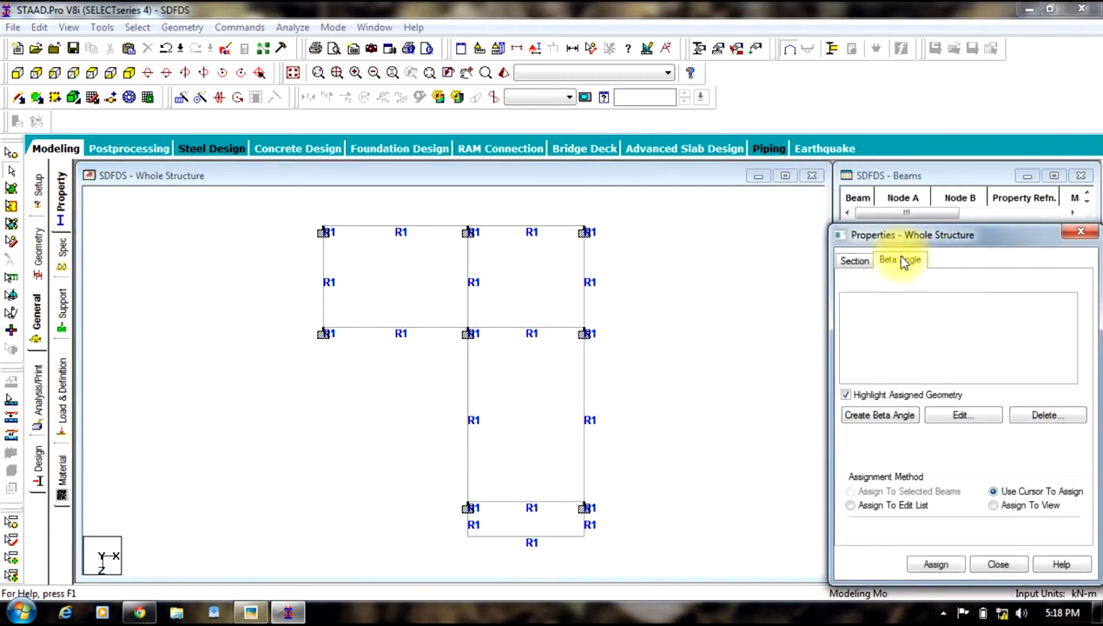
{"action": "left_click", "coordinate": [877, 417]}
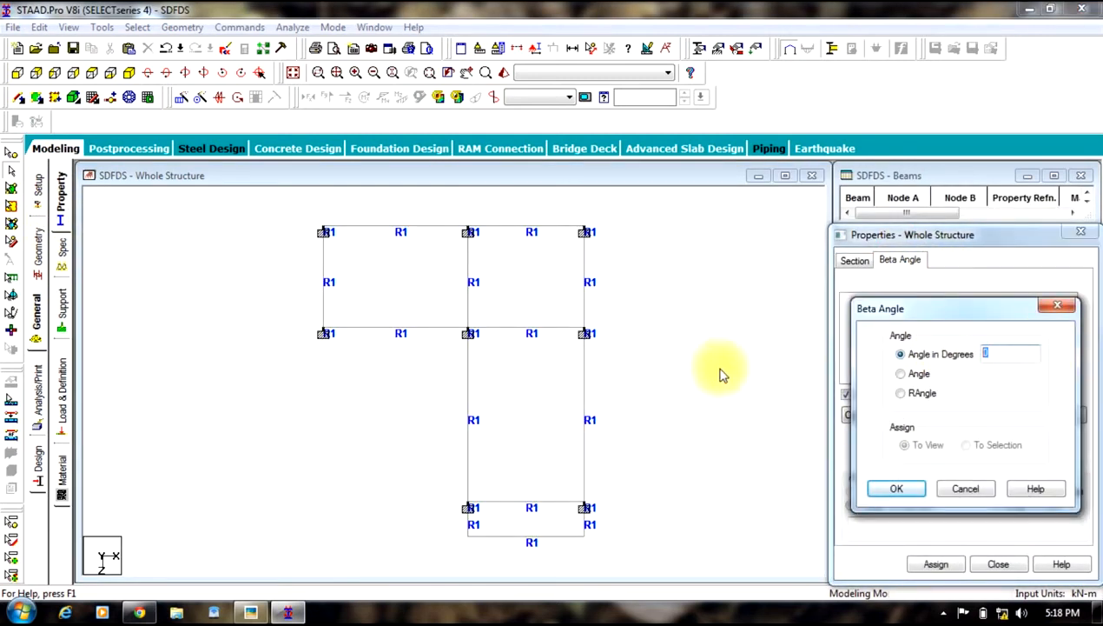
{"action": "type", "text": "90"}
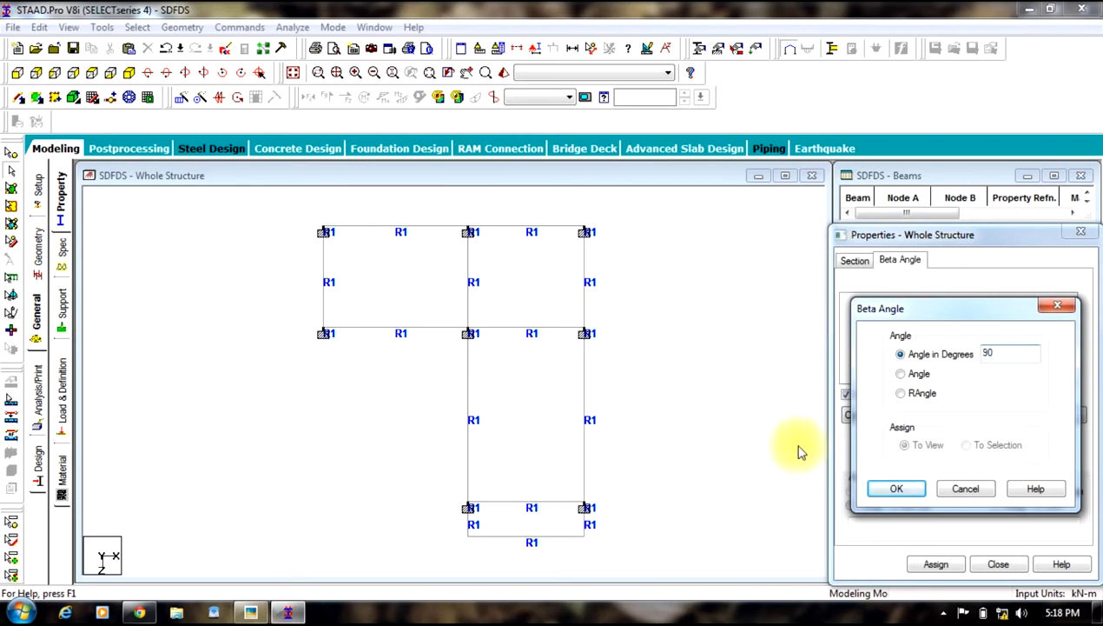
{"action": "left_click", "coordinate": [897, 488]}
Step: Assign the 90 degree beta angle to the four columns of the lower bay in plan view
{"action": "left_click", "coordinate": [880, 299]}
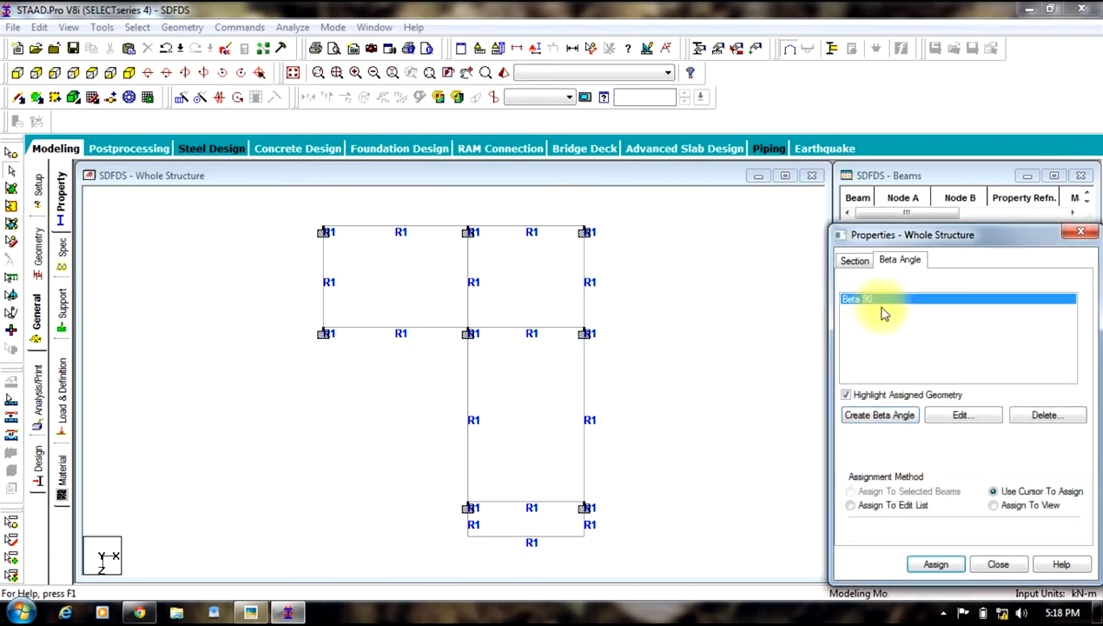
{"action": "left_click", "coordinate": [587, 328]}
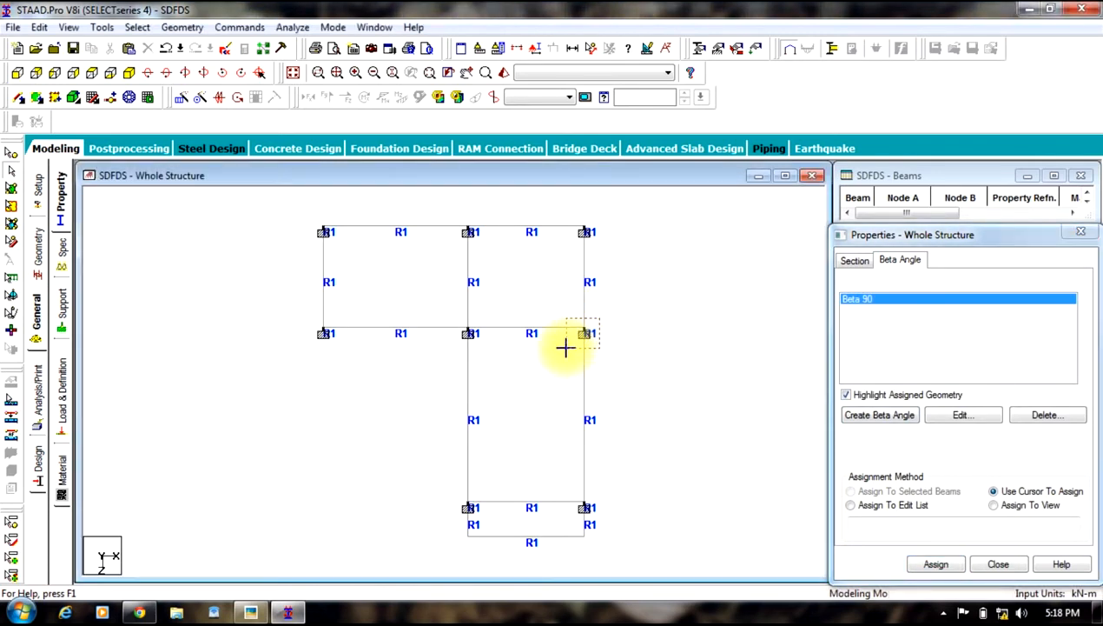
{"action": "left_click_drag", "start_coordinate": [565, 348], "coordinate": [565, 348]}
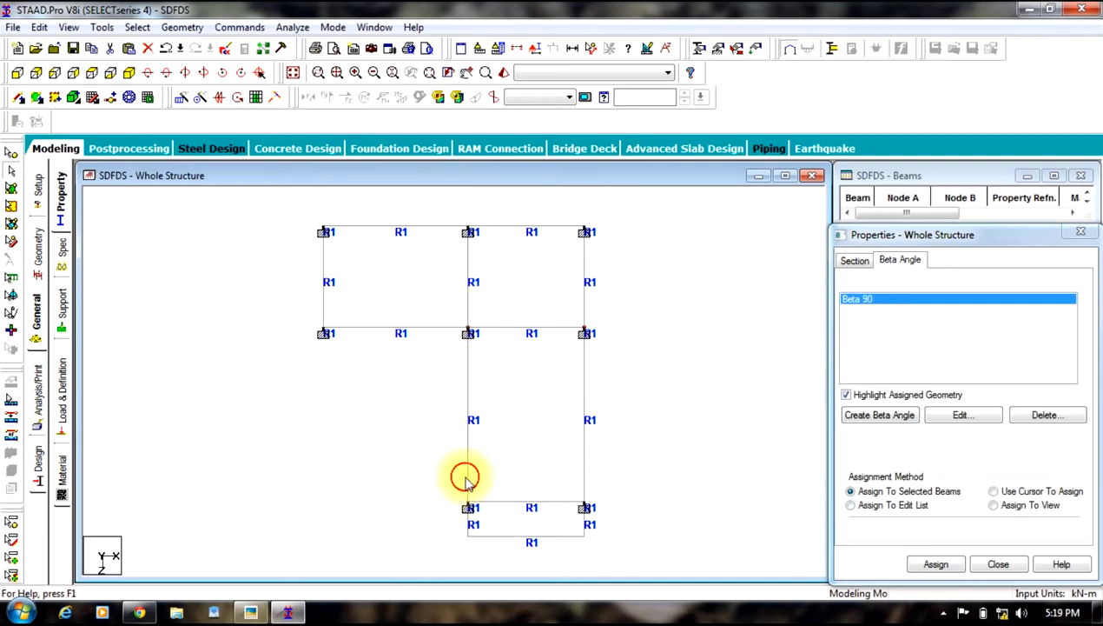
{"action": "left_click_drag", "start_coordinate": [451, 513], "coordinate": [450, 514]}
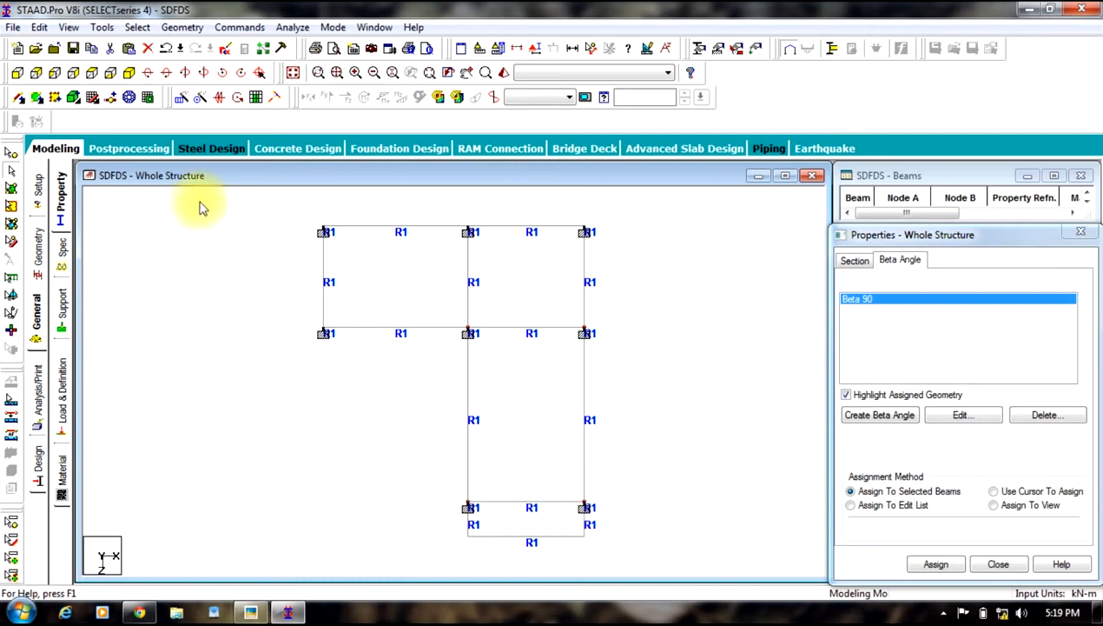
{"action": "left_click", "coordinate": [128, 73]}
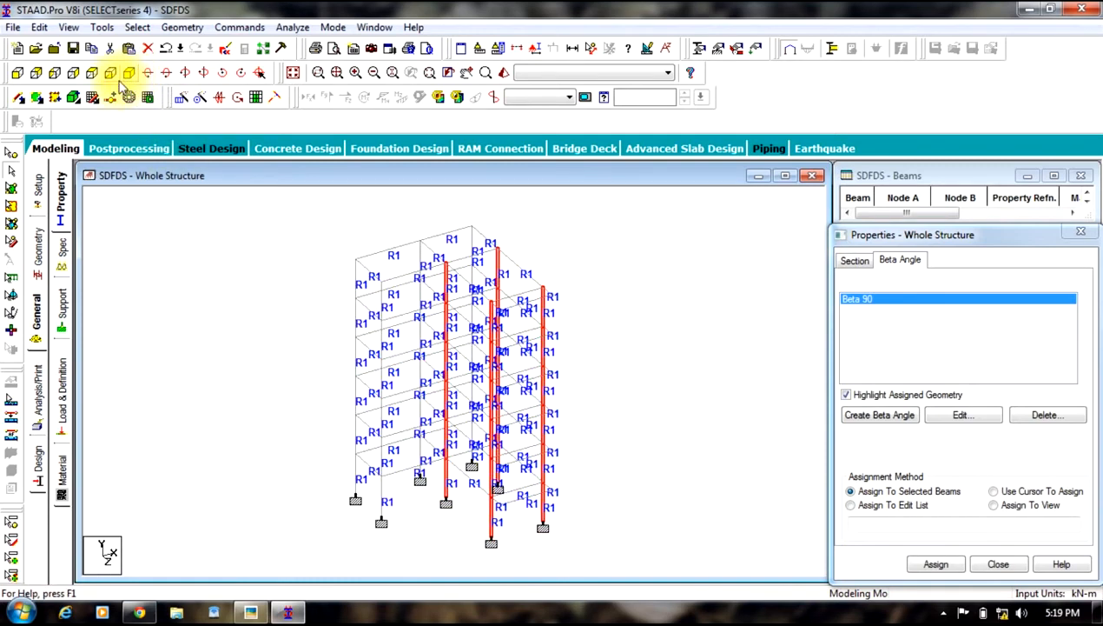
{"action": "left_click", "coordinate": [92, 73]}
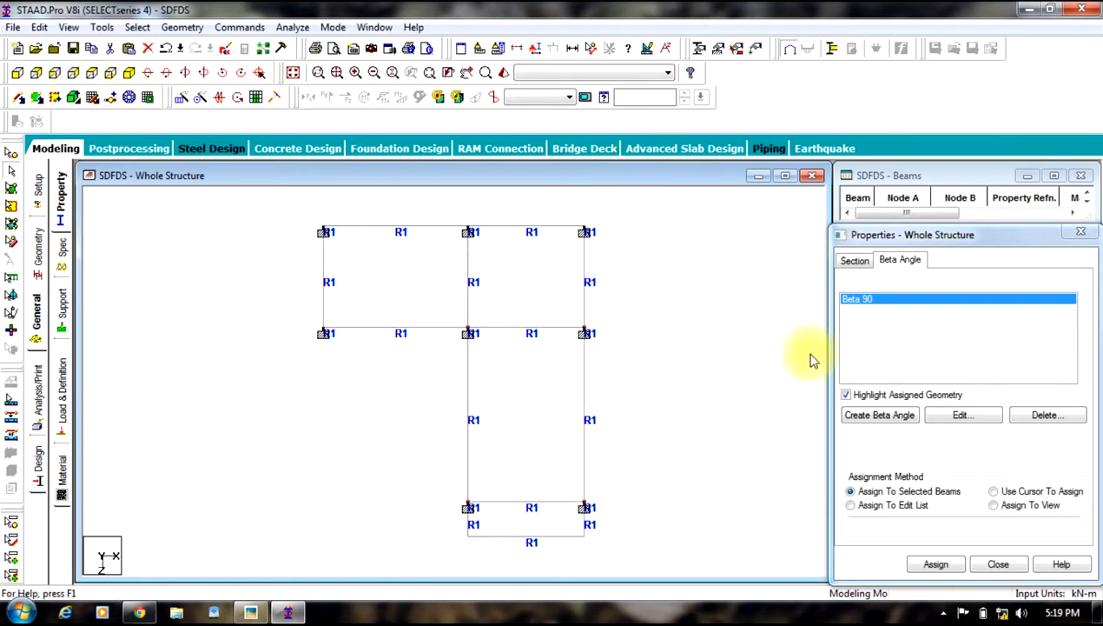
{"action": "left_click", "coordinate": [934, 564]}
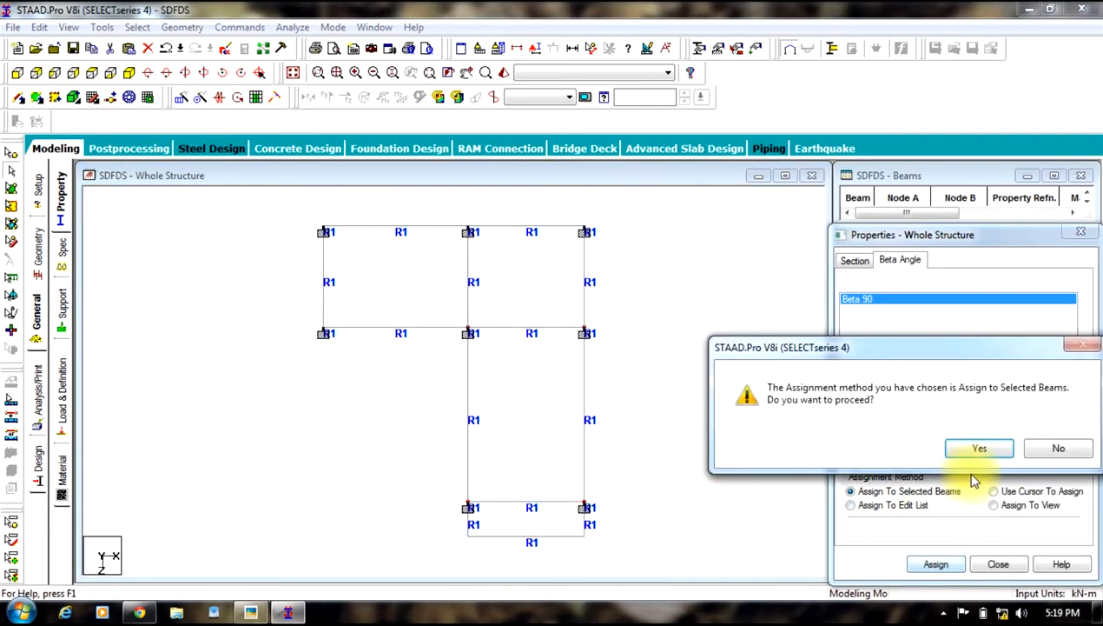
{"action": "left_click", "coordinate": [985, 445]}
{"action": "left_click", "coordinate": [341, 389]}
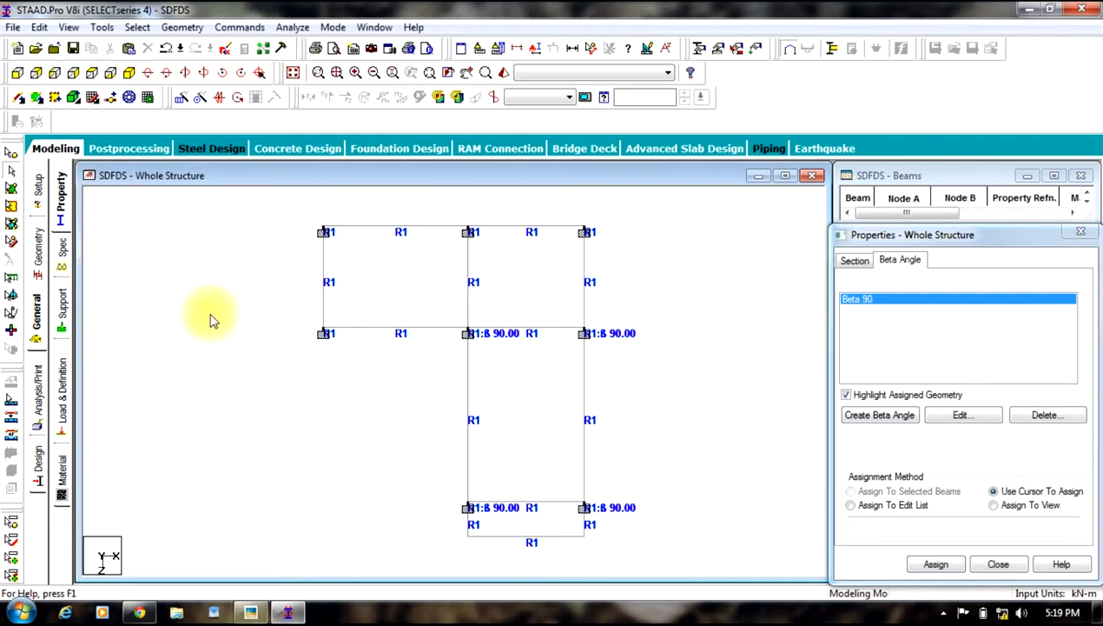
Step: Show section outlines in the structure diagram and inspect the rotated columns up close
{"action": "right_click", "coordinate": [239, 308]}
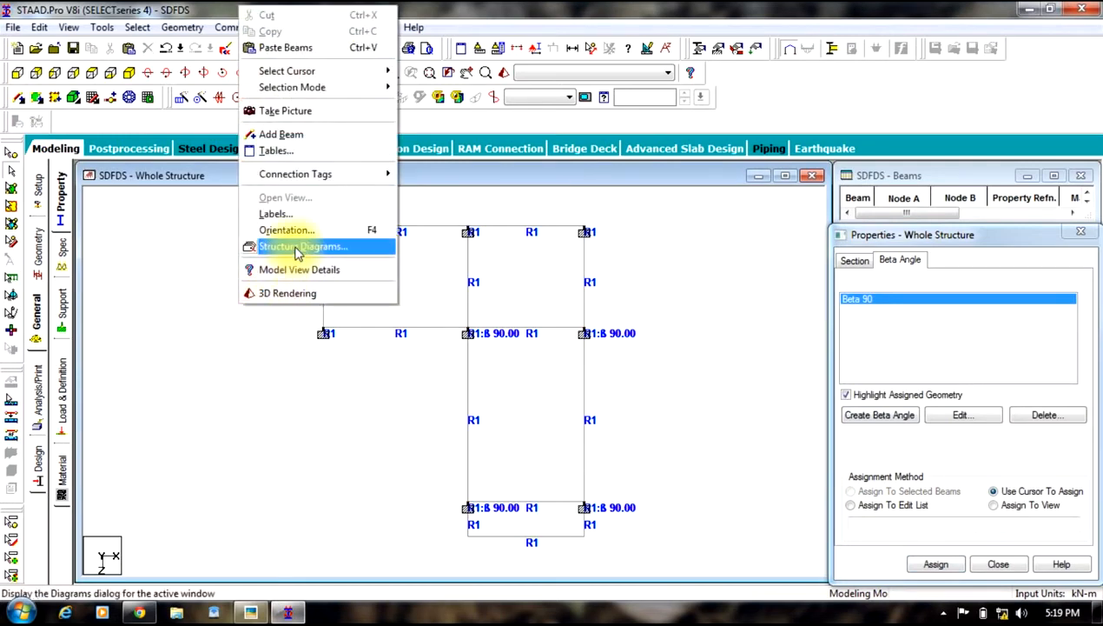
{"action": "left_click", "coordinate": [294, 248]}
{"action": "left_click", "coordinate": [395, 180]}
{"action": "left_click", "coordinate": [637, 543]}
{"action": "left_click", "coordinate": [506, 542]}
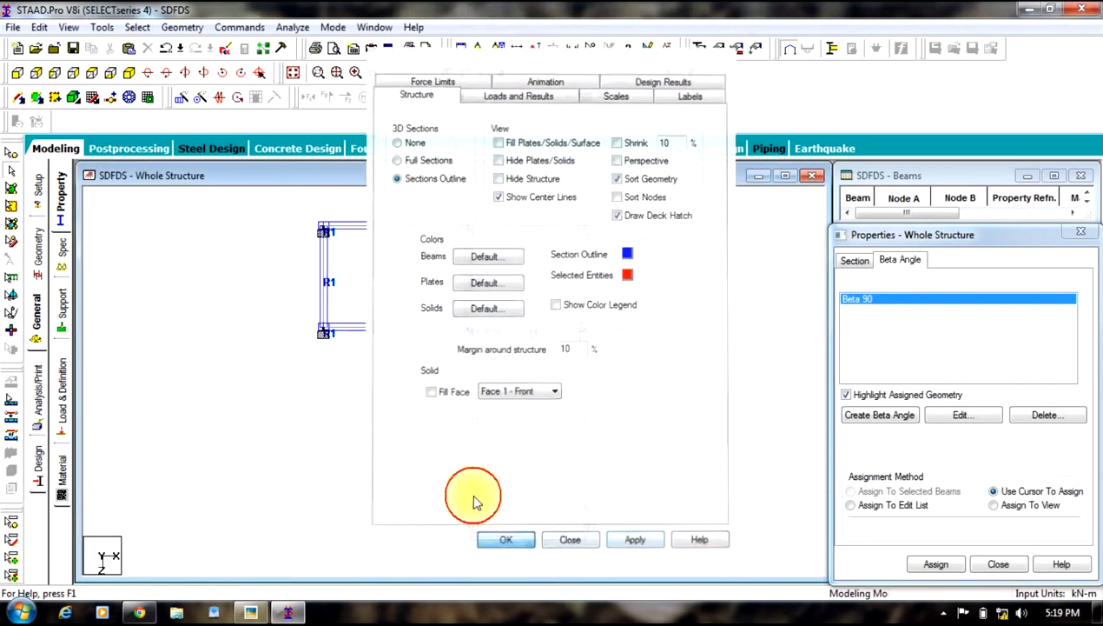
{"action": "scroll", "coordinate": [491, 348], "scroll_direction": "up", "scroll_amount": 2}
{"action": "scroll", "coordinate": [492, 345], "scroll_direction": "up", "scroll_amount": 3}
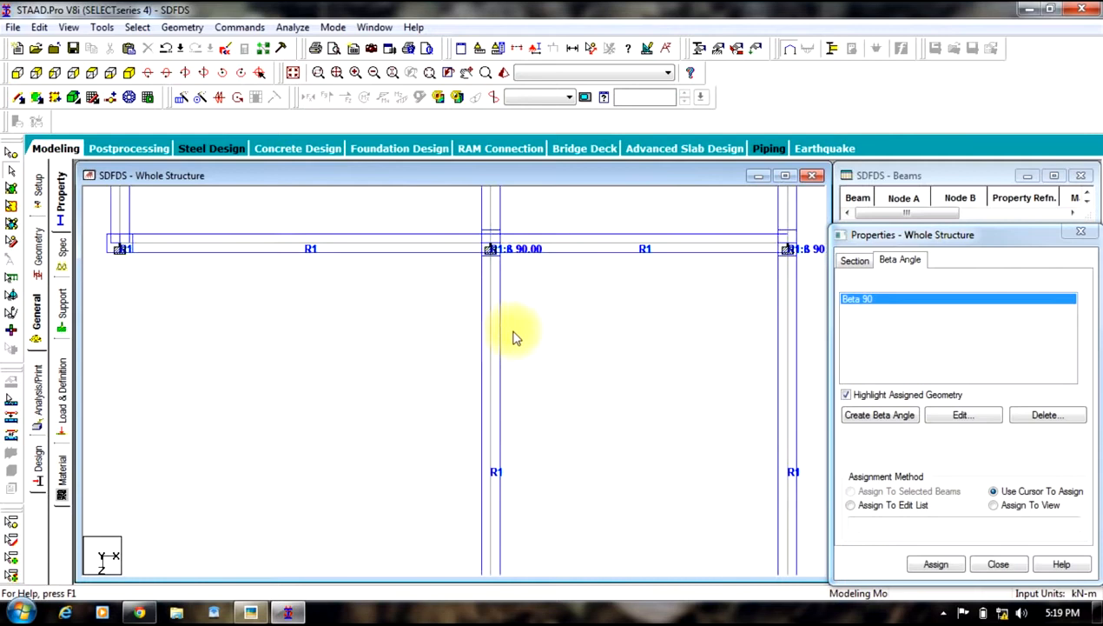
{"action": "middle_click_drag", "start_coordinate": [537, 300], "coordinate": [722, 384]}
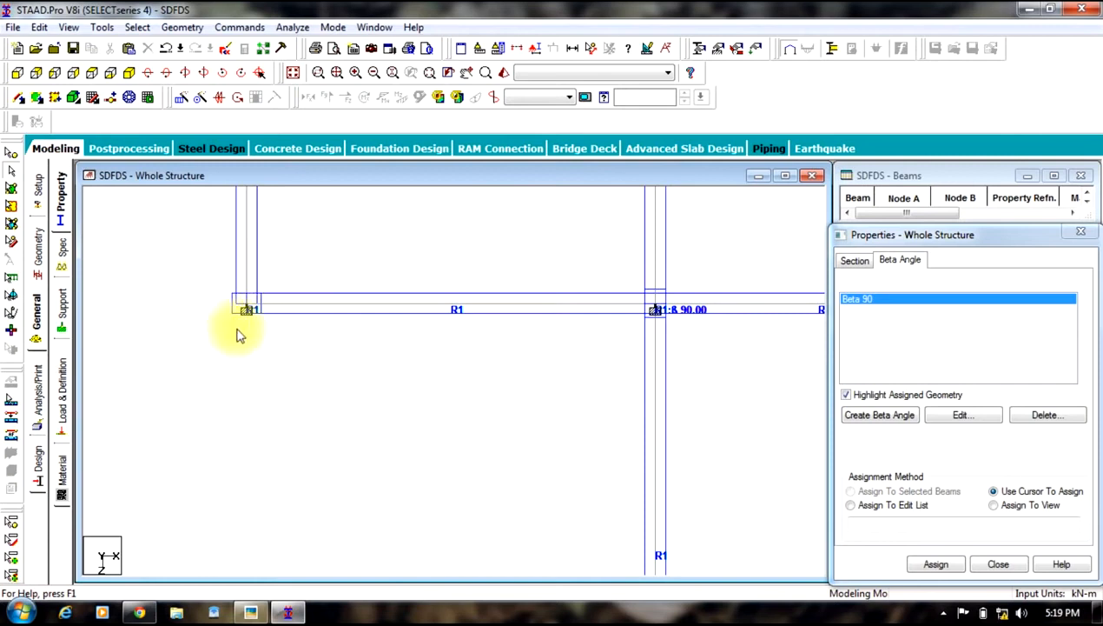
Step: Create primary load case 1 titled DL with loading type Dead
{"action": "left_click", "coordinate": [64, 314]}
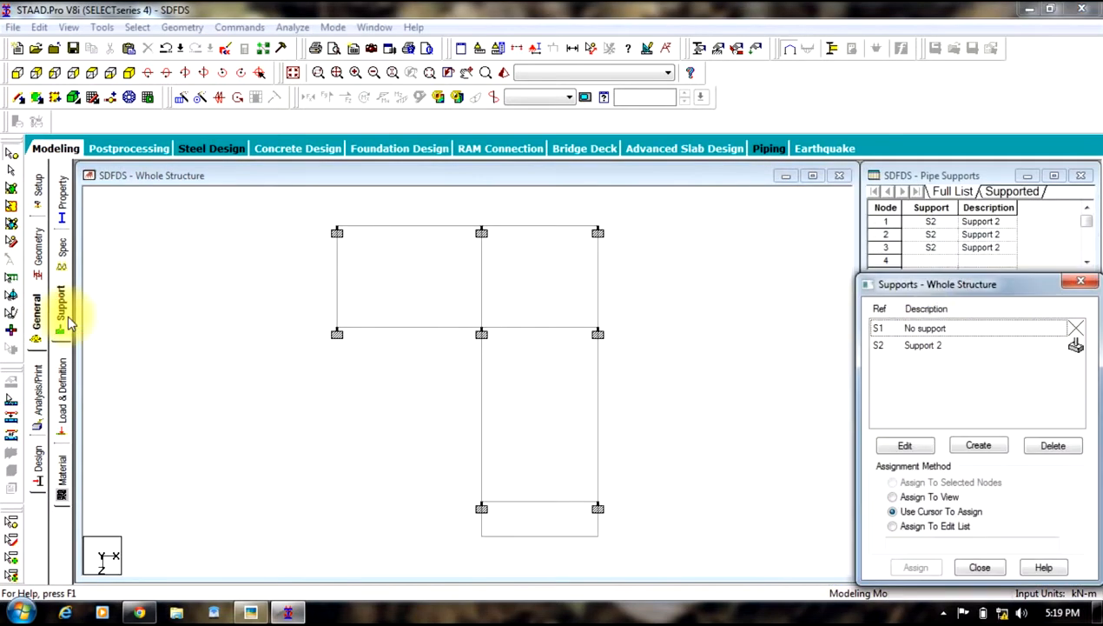
{"action": "left_click", "coordinate": [61, 395]}
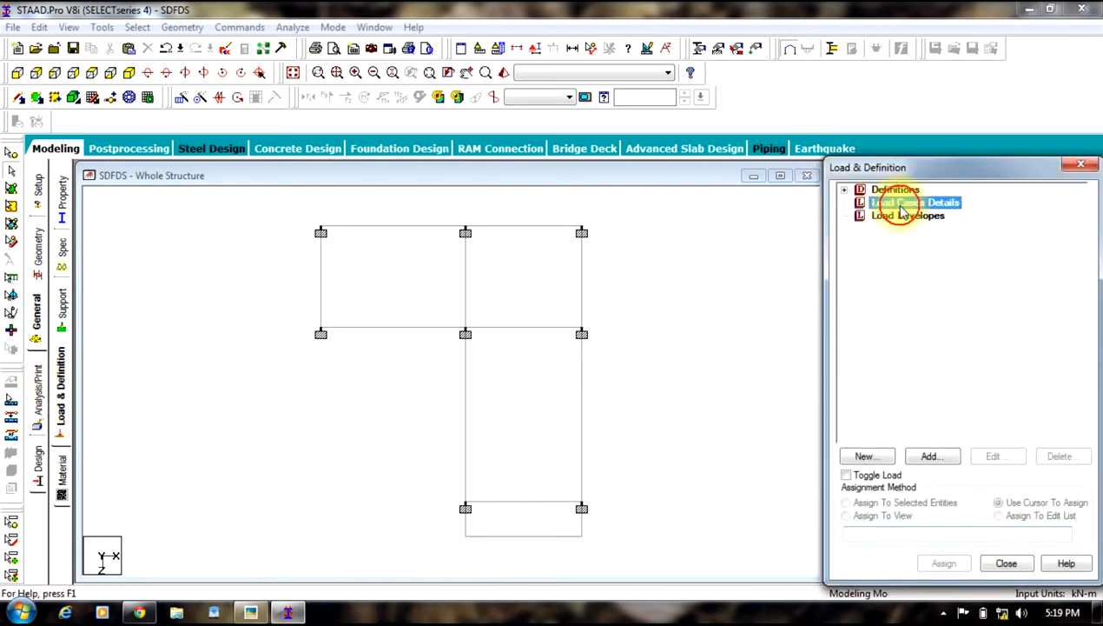
{"action": "left_click", "coordinate": [926, 454]}
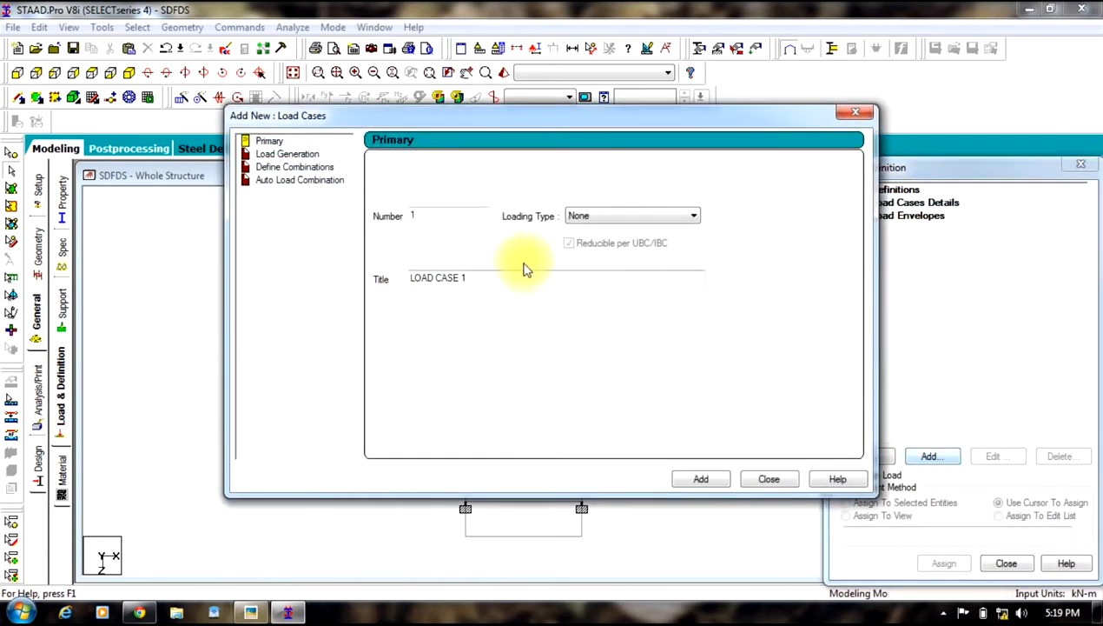
{"action": "left_click_drag", "start_coordinate": [507, 284], "coordinate": [63, 327]}
{"action": "type", "text": "DL"}
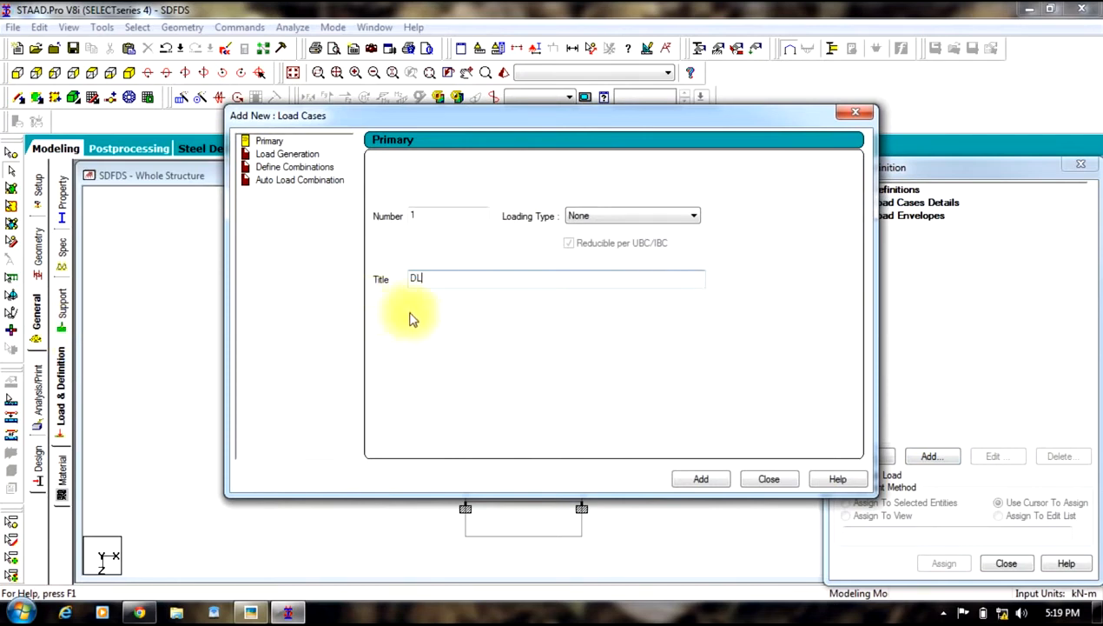
{"action": "left_click", "coordinate": [656, 215]}
{"action": "left_click", "coordinate": [576, 232]}
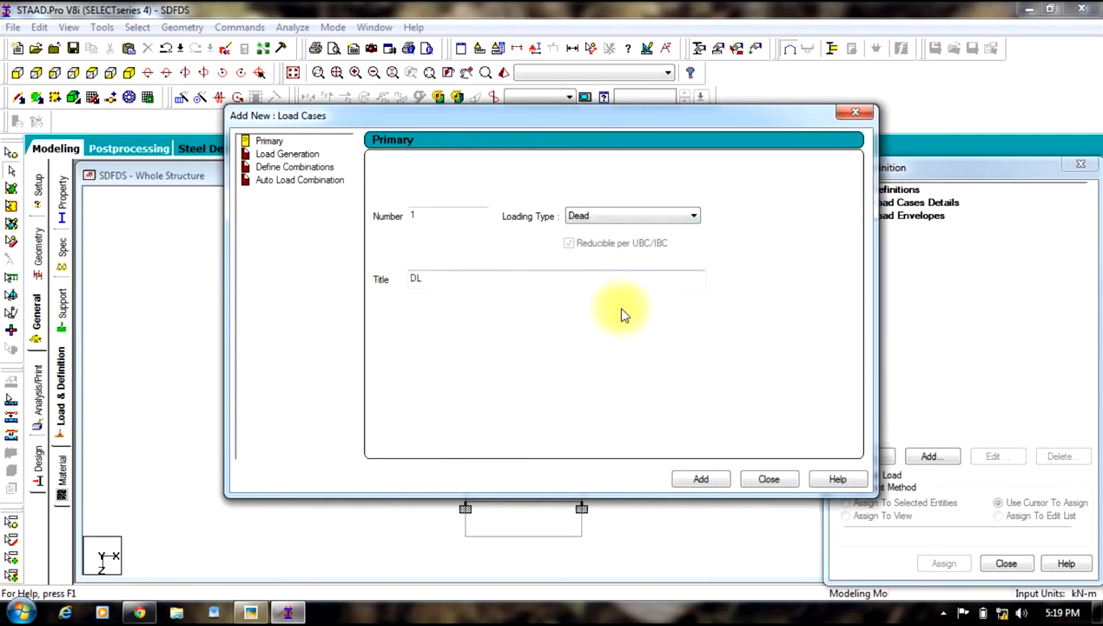
{"action": "left_click", "coordinate": [686, 480]}
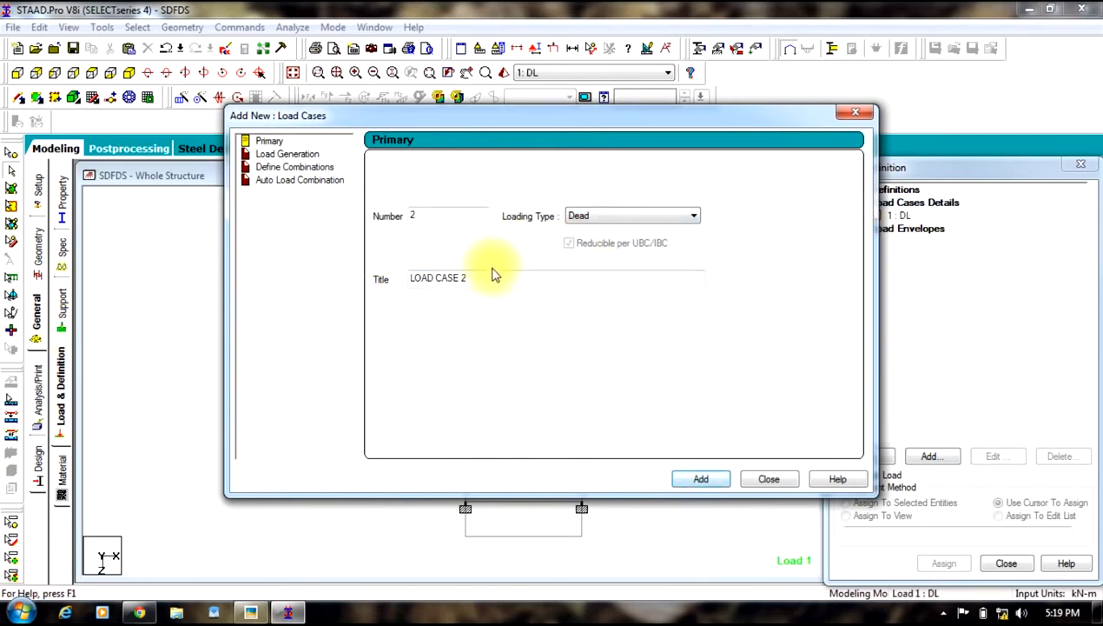
Step: Add load case 2 titled LL with loading type Live and close the load case dialog
{"action": "left_click_drag", "start_coordinate": [486, 287], "coordinate": [184, 290]}
{"action": "type", "text": "LL"}
{"action": "left_click", "coordinate": [591, 217]}
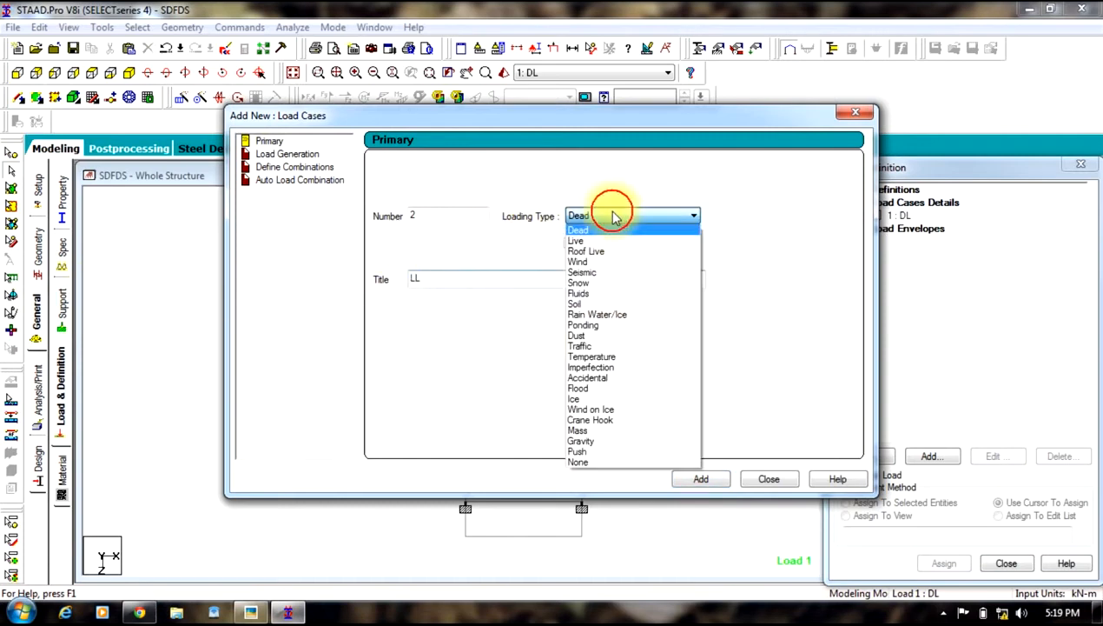
{"action": "left_click", "coordinate": [577, 240]}
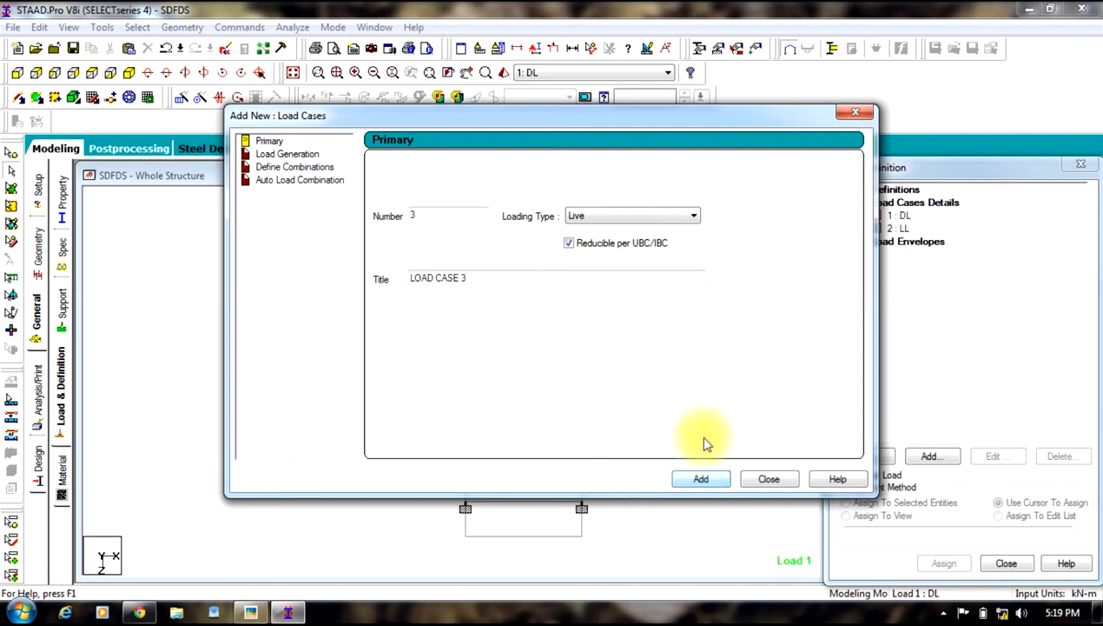
{"action": "left_click", "coordinate": [769, 479]}
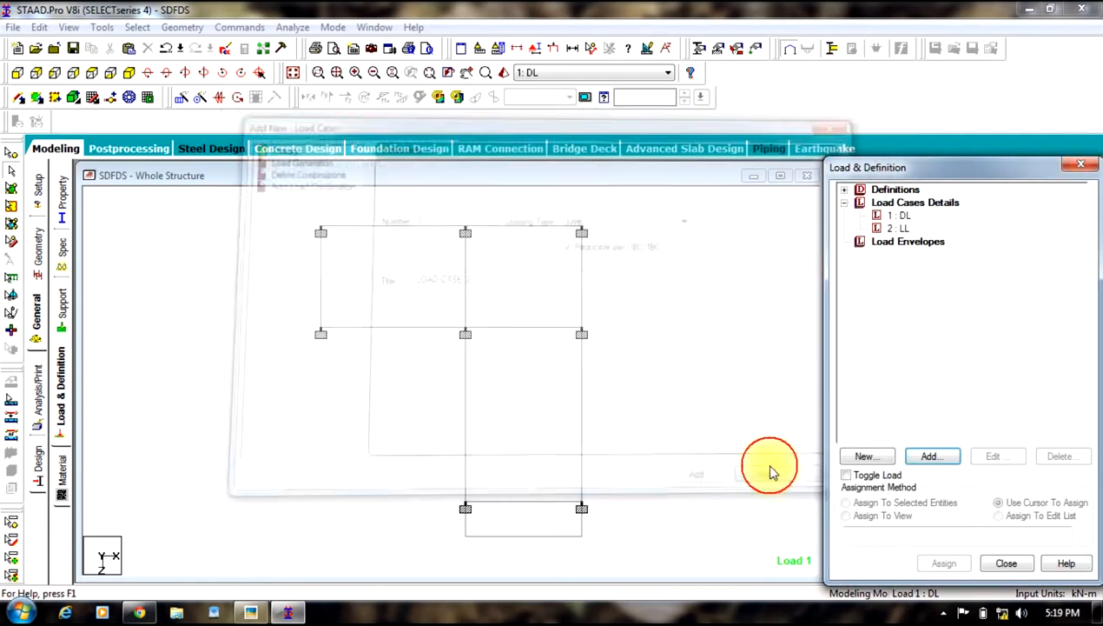
Step: Review the wall and slab load notes on the hand-drawn floor plan photo
{"action": "left_click", "coordinate": [909, 216]}
{"action": "left_click", "coordinate": [250, 613]}
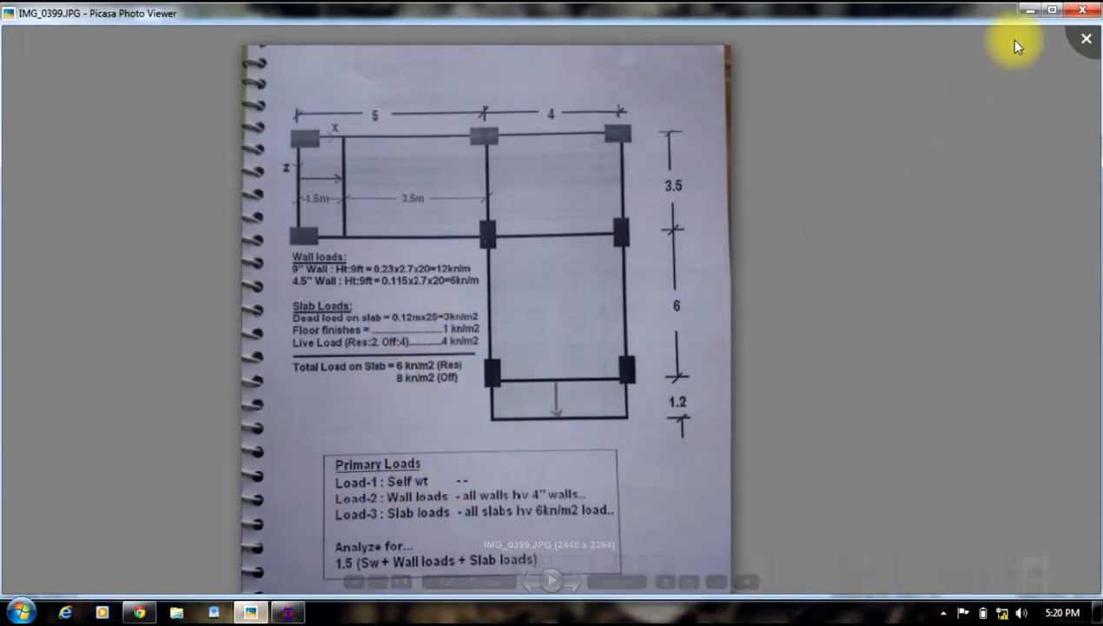
{"action": "left_click", "coordinate": [1028, 10]}
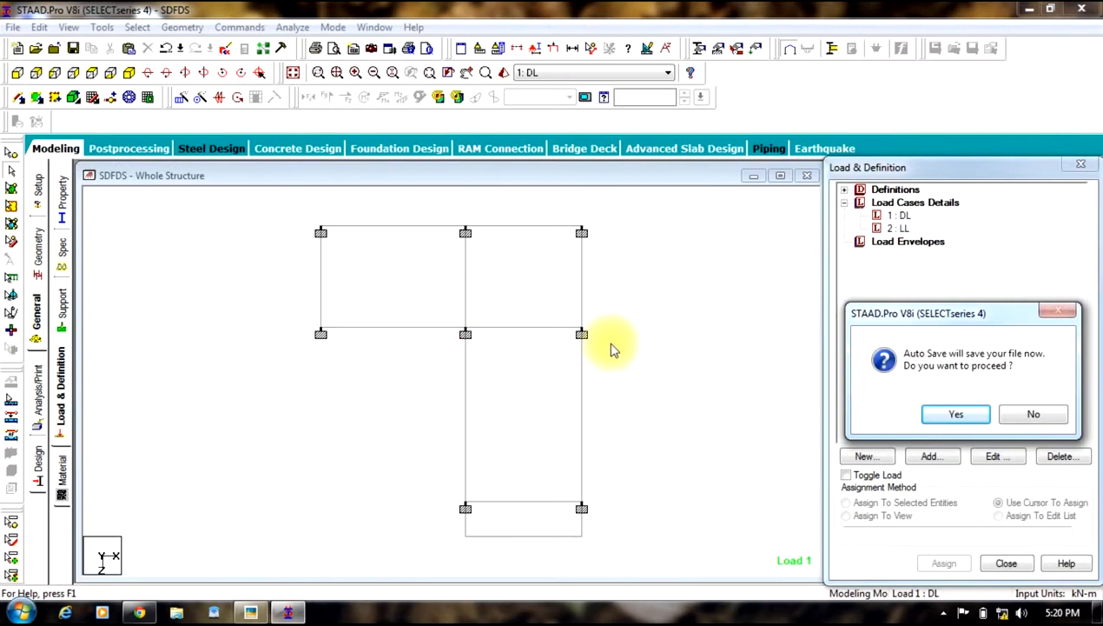
{"action": "left_click", "coordinate": [1019, 414]}
Step: Add a selfweight load in Y direction with factor -1 to load case DL
{"action": "left_click", "coordinate": [900, 216]}
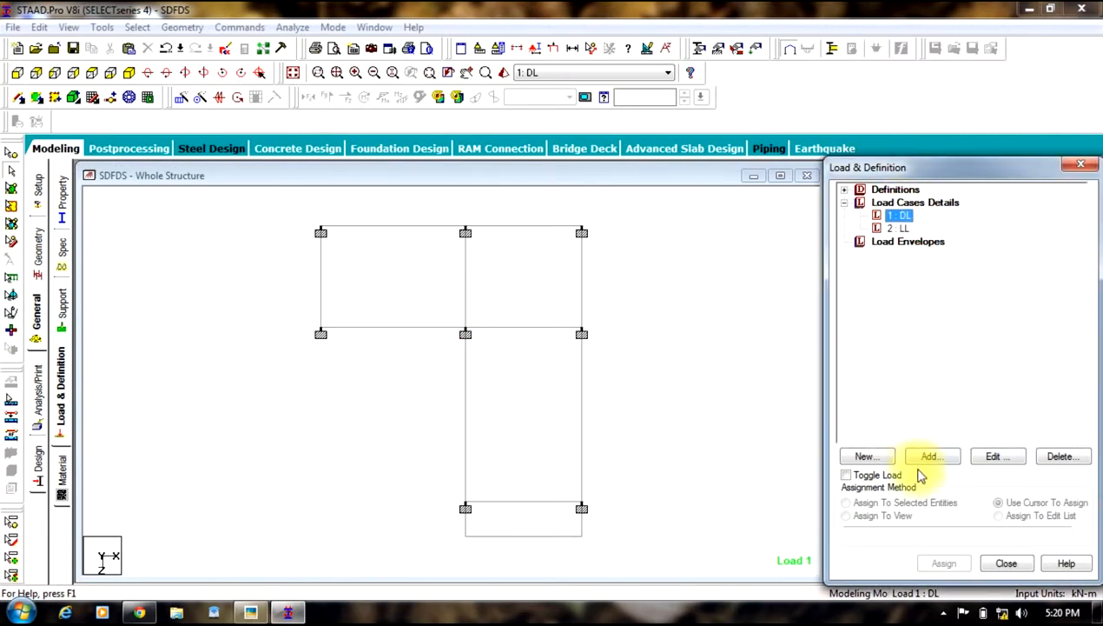
{"action": "left_click", "coordinate": [928, 469]}
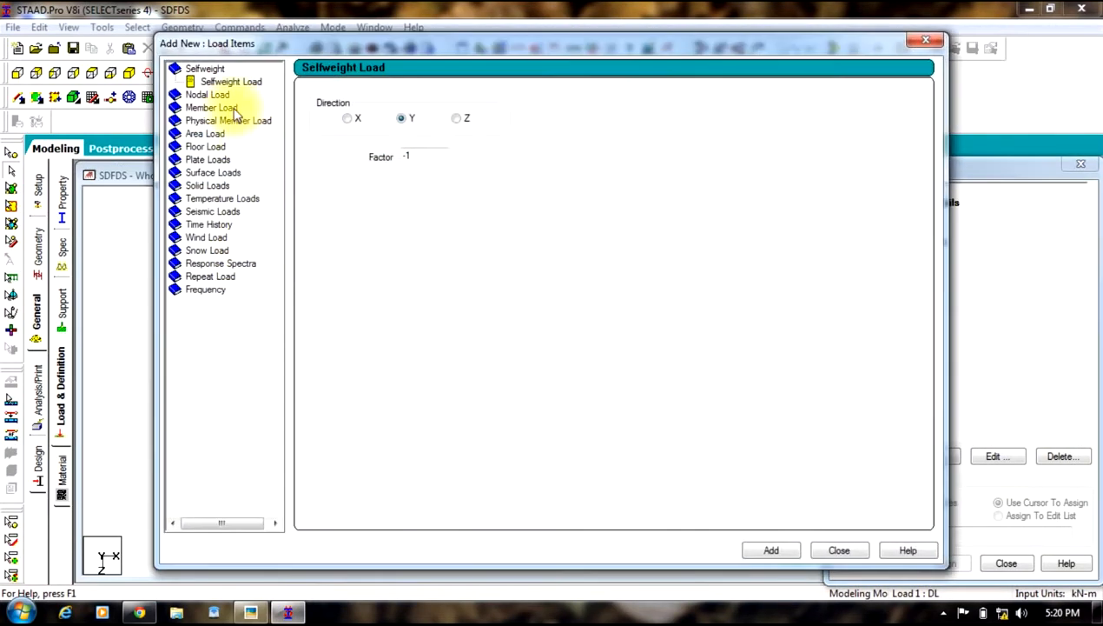
{"action": "left_click", "coordinate": [766, 552]}
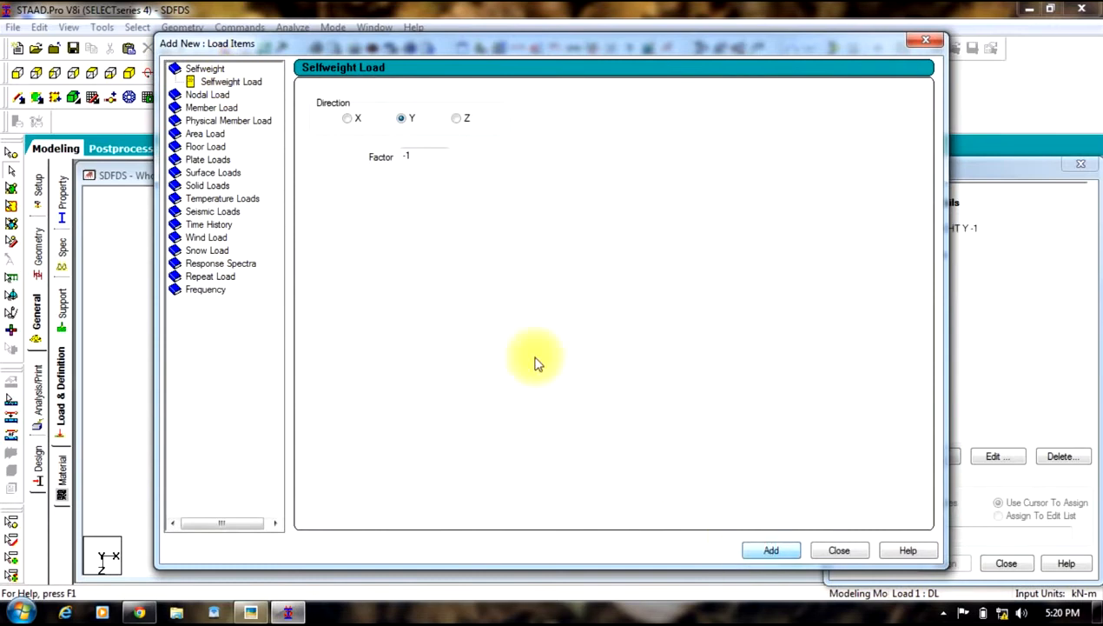
Step: Add uniform member forces of -12 kN/m and -6 kN/m in GY to load case DL
{"action": "left_click", "coordinate": [205, 108]}
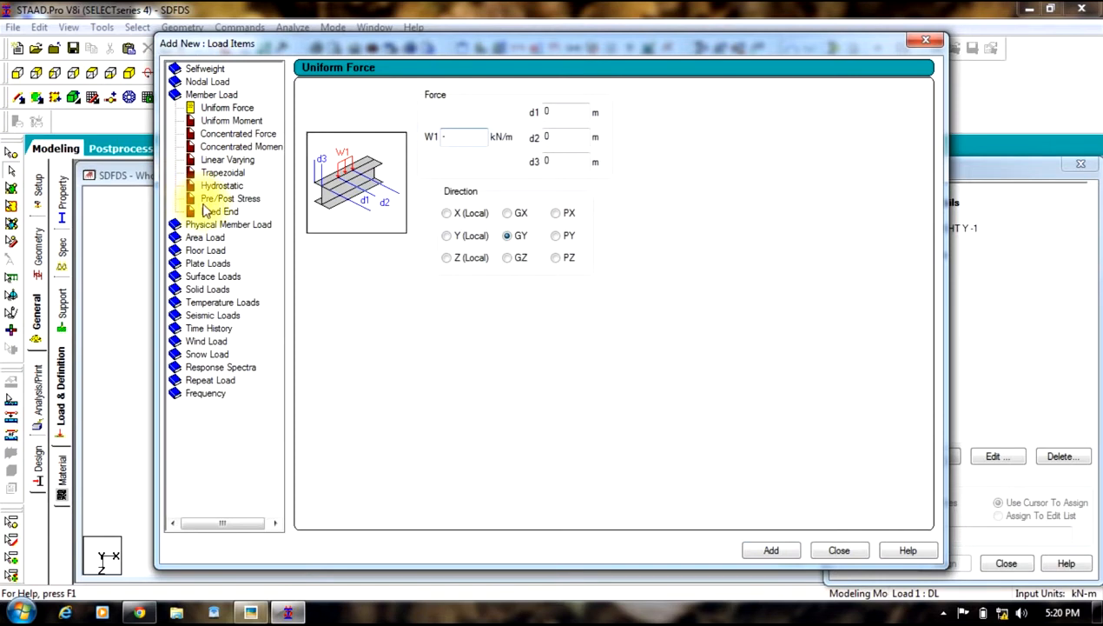
{"action": "left_click", "coordinate": [771, 550]}
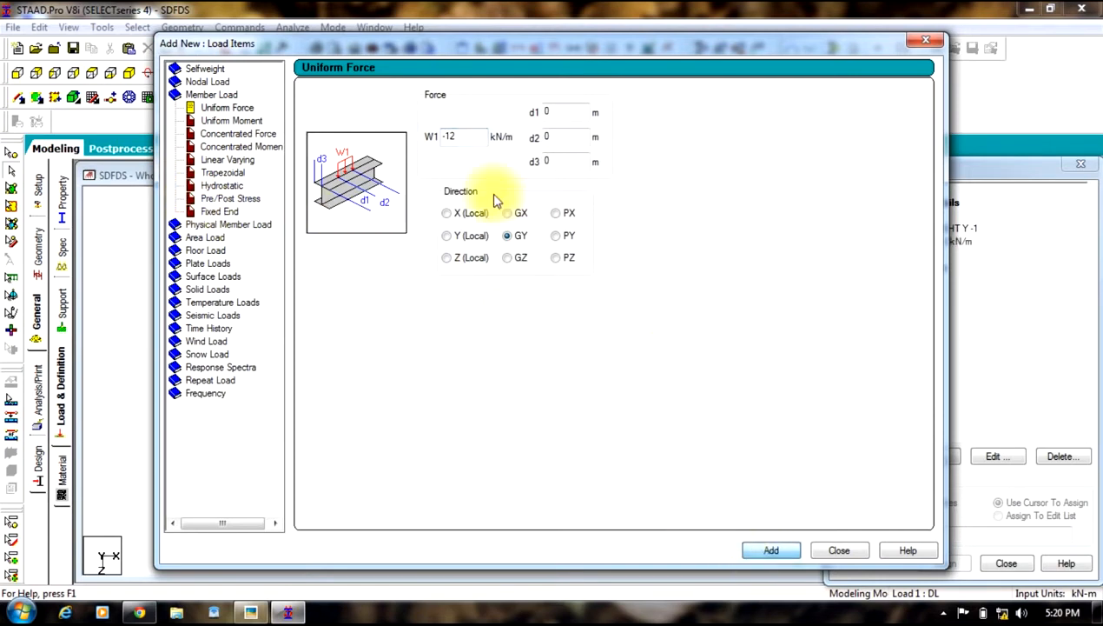
{"action": "double_click", "coordinate": [475, 137]}
{"action": "type", "text": "-6"}
{"action": "left_click", "coordinate": [756, 547]}
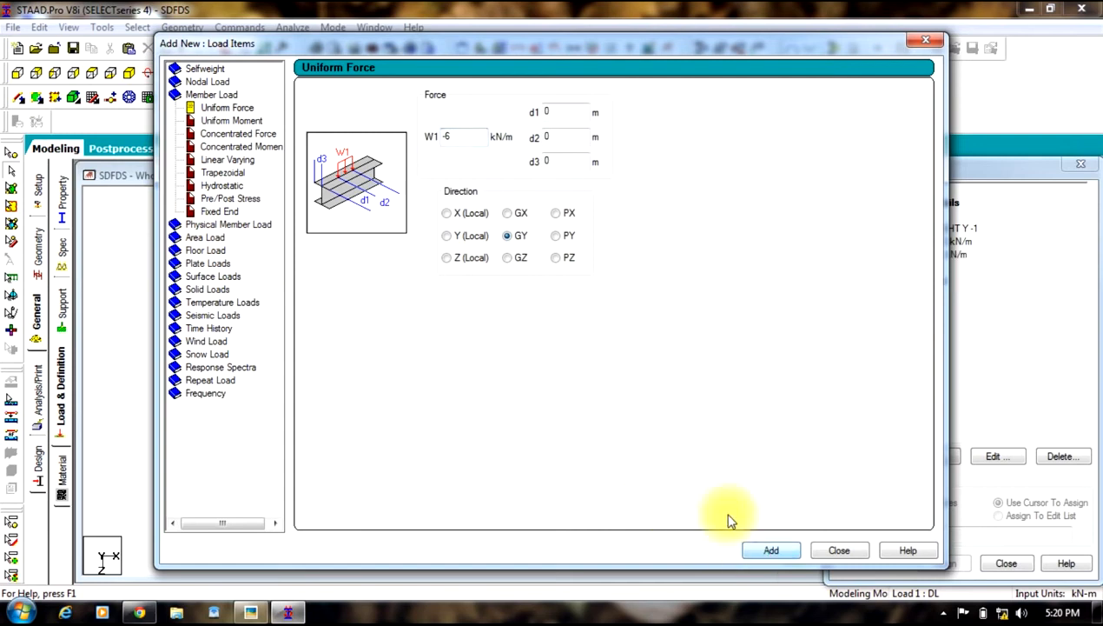
Step: Add a floor load of 4 kN/m2 in Global Y direction to load case DL
{"action": "left_click", "coordinate": [208, 251]}
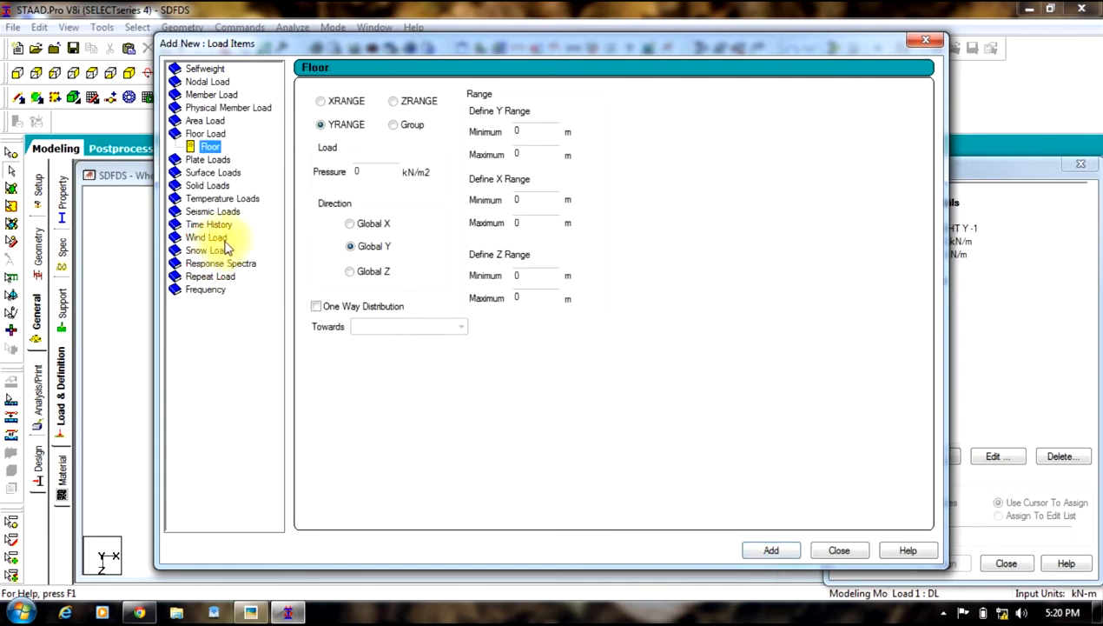
{"action": "left_click", "coordinate": [386, 175]}
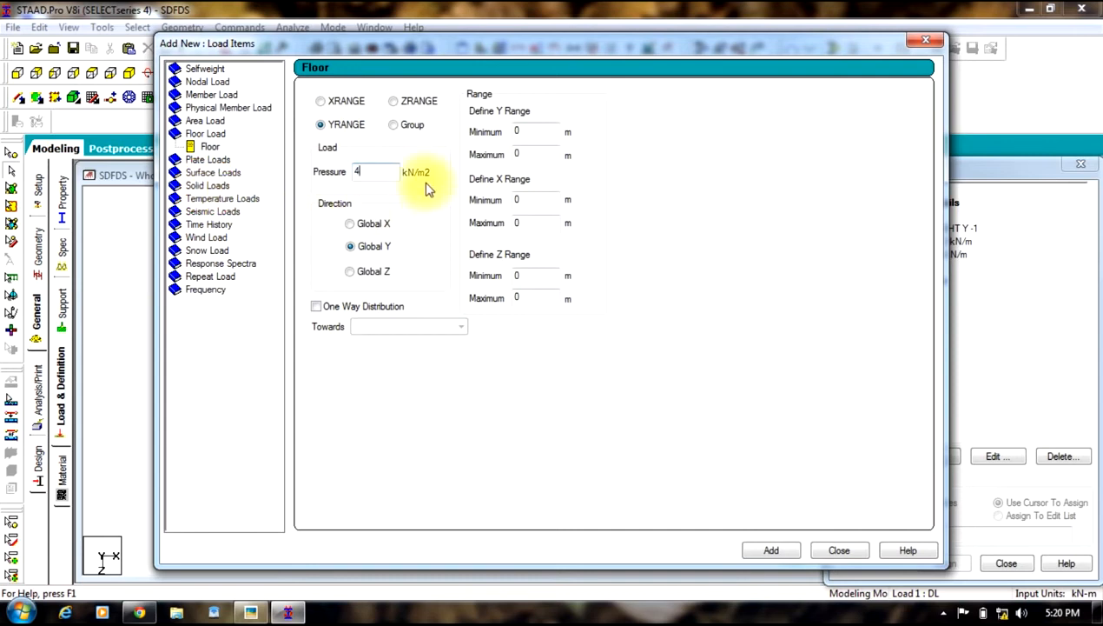
{"action": "left_click", "coordinate": [771, 551]}
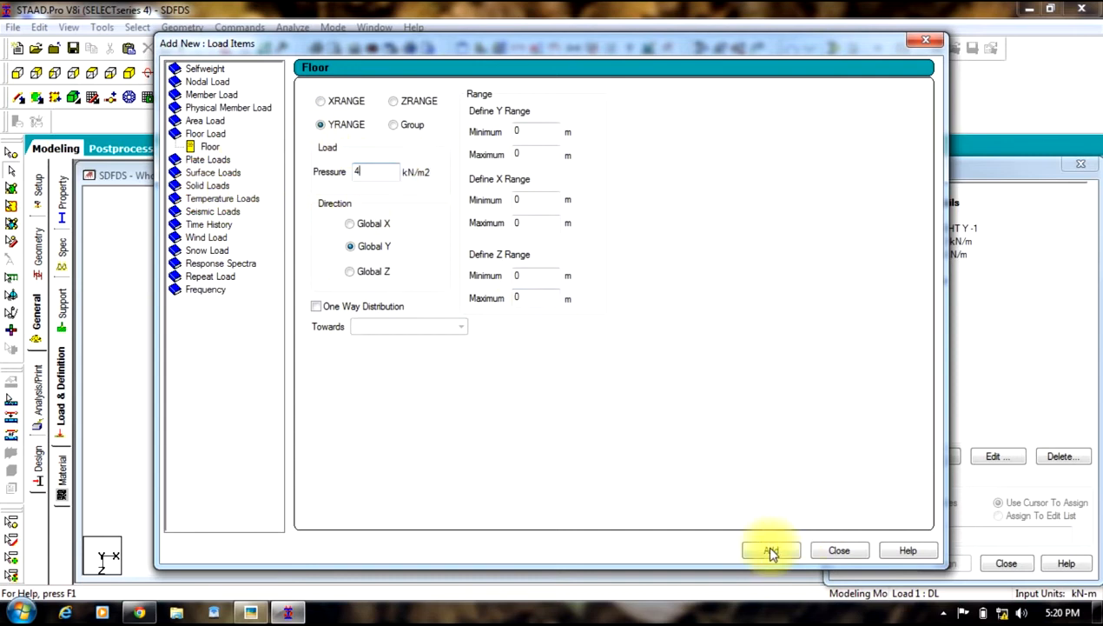
{"action": "left_click", "coordinate": [839, 550]}
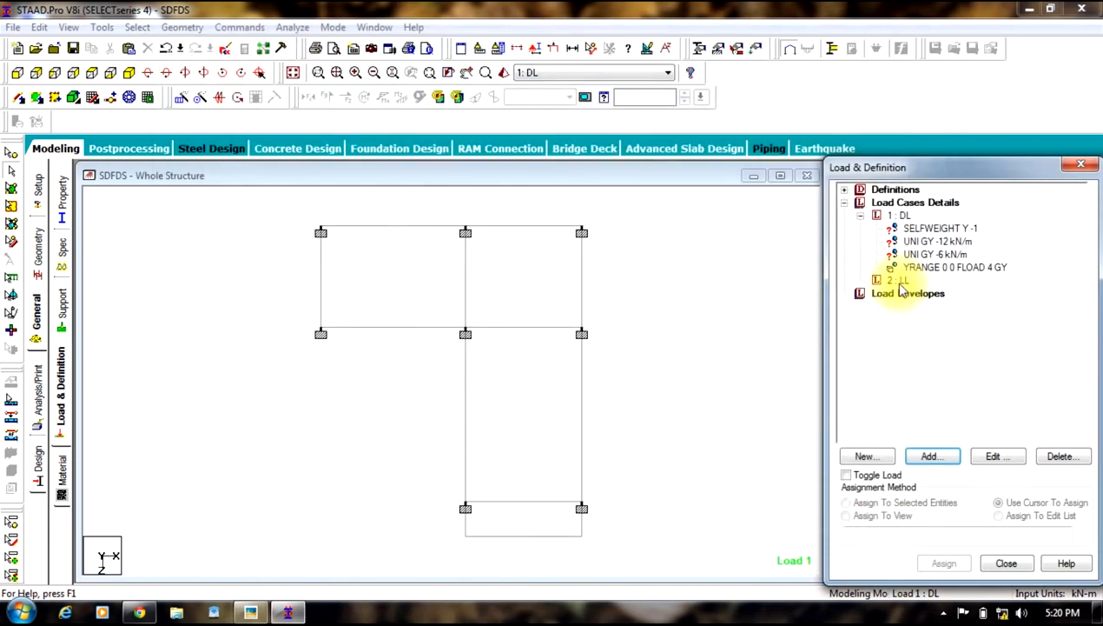
Step: Set the DL floor load's Y range to a minimum of 3 m and maximum of 18 m
{"action": "left_click", "coordinate": [908, 282]}
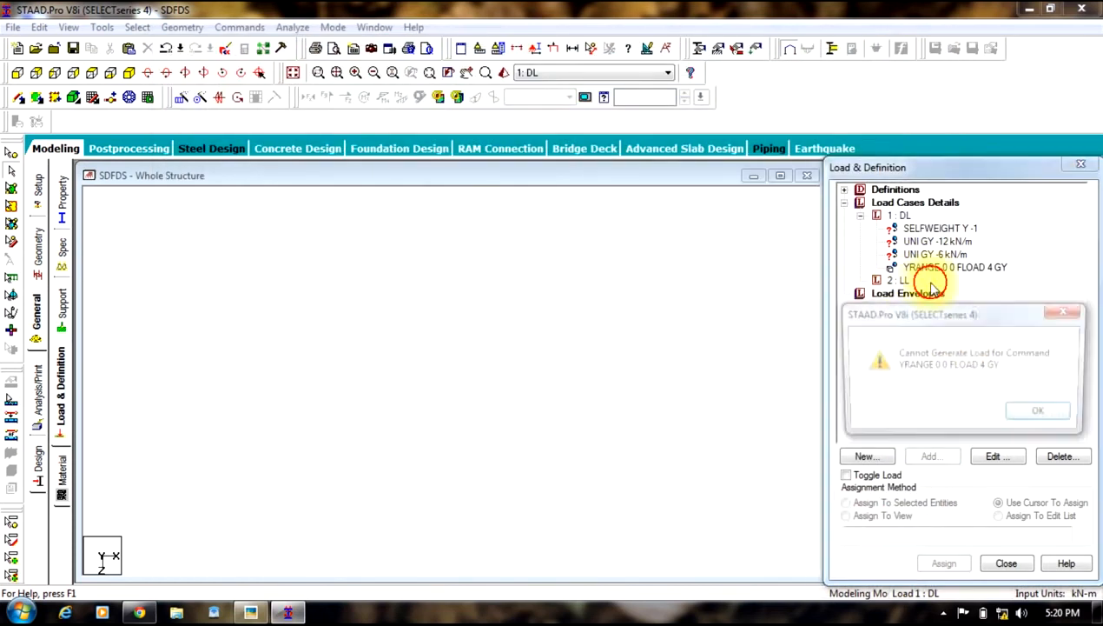
{"action": "left_click", "coordinate": [1035, 417]}
{"action": "left_click", "coordinate": [996, 456]}
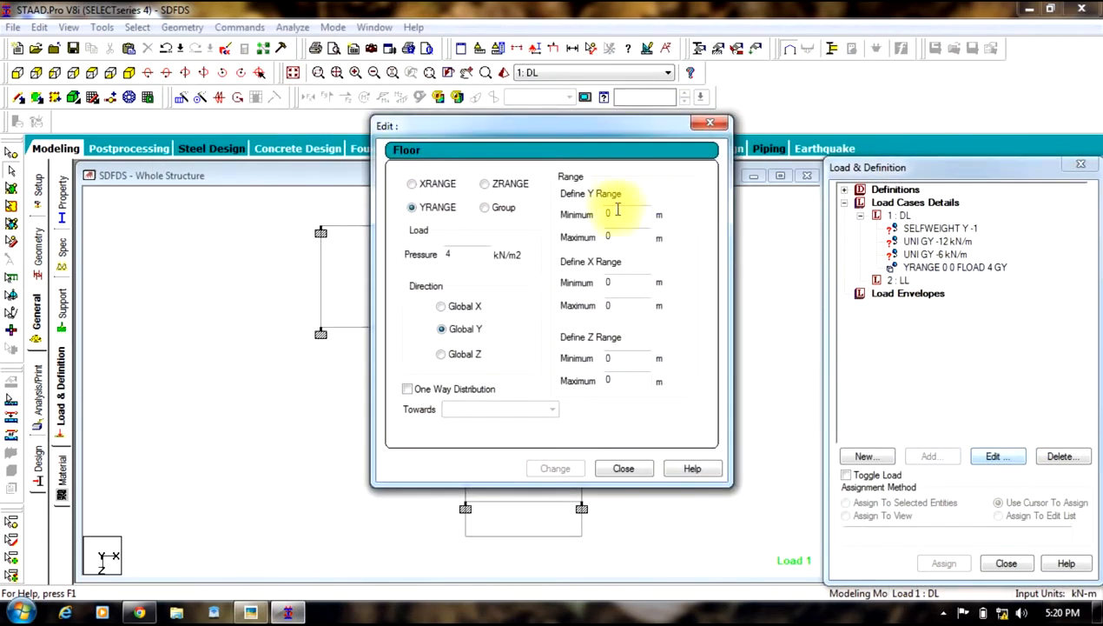
{"action": "double_click", "coordinate": [620, 217]}
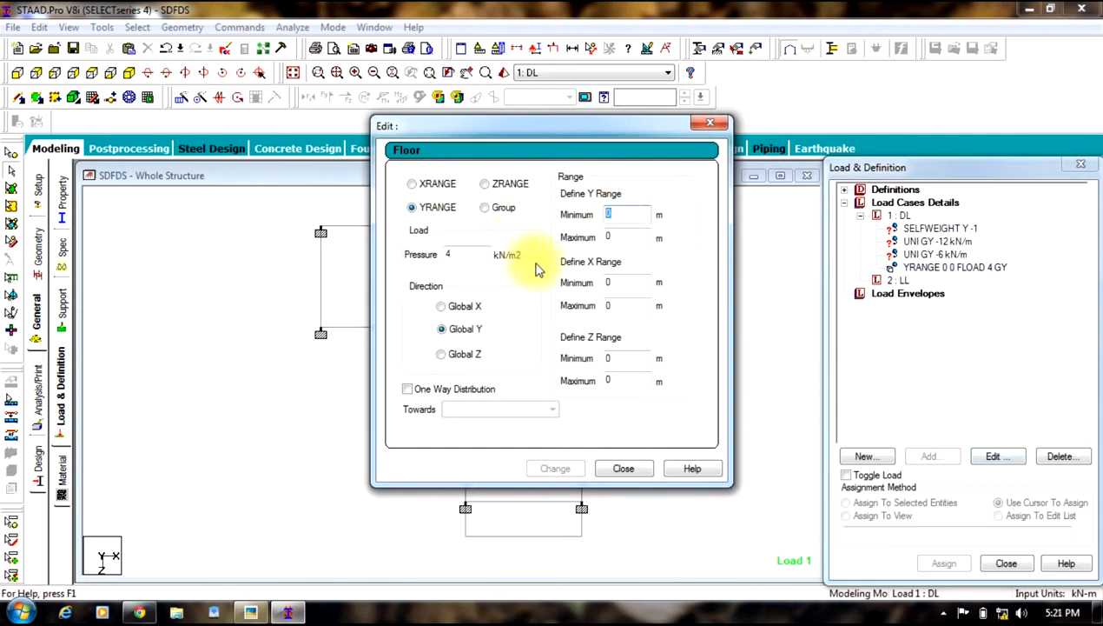
{"action": "type", "text": "3"}
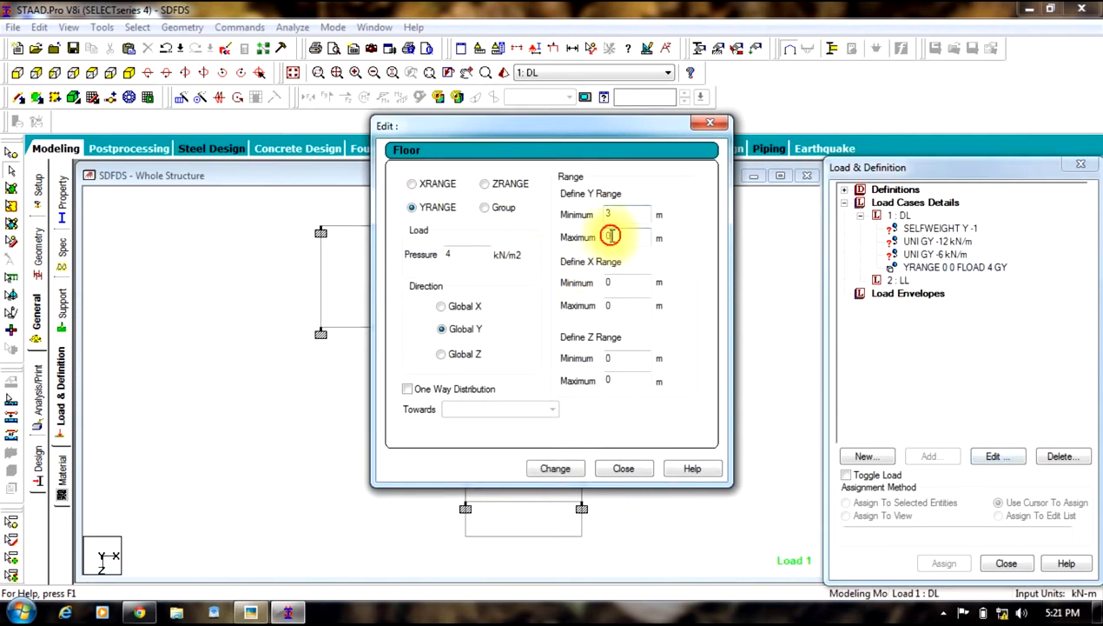
{"action": "double_click", "coordinate": [612, 235]}
{"action": "left_click", "coordinate": [556, 468]}
{"action": "left_click", "coordinate": [619, 468]}
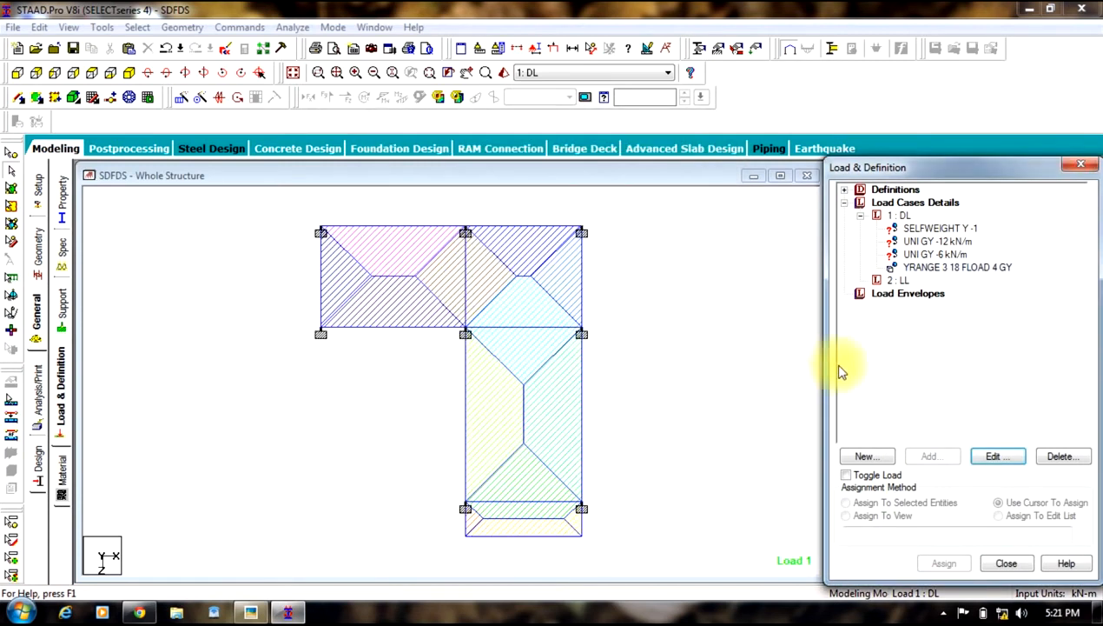
Step: Add a floor load of 2 kN/m2 in Global Y direction to load case LL
{"action": "left_click", "coordinate": [899, 279]}
{"action": "left_click", "coordinate": [929, 456]}
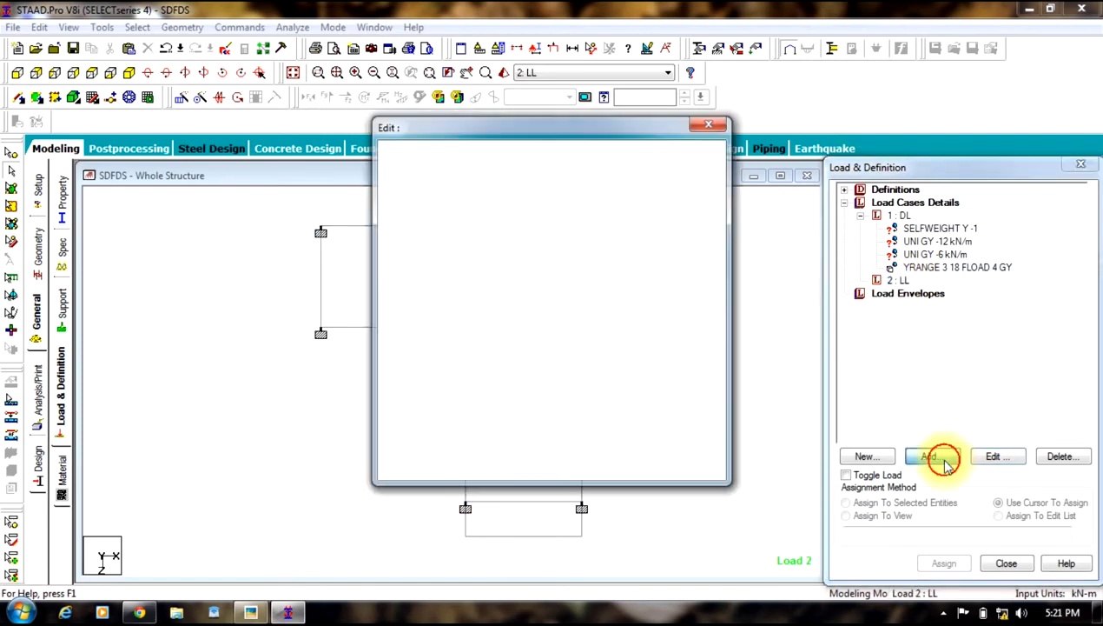
{"action": "left_click", "coordinate": [205, 146]}
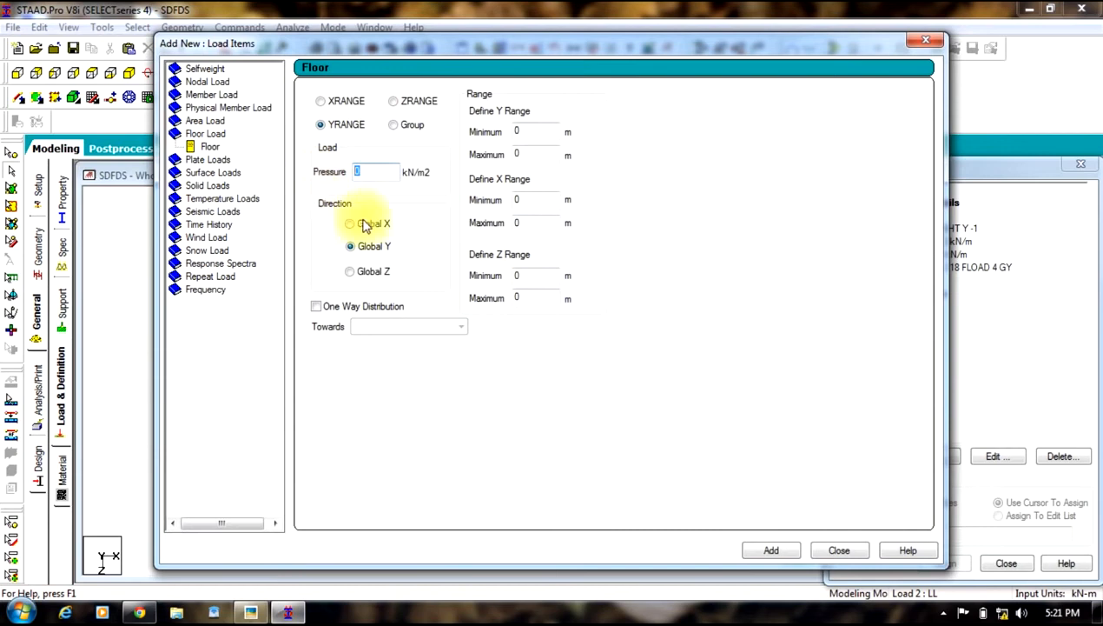
{"action": "type", "text": "2"}
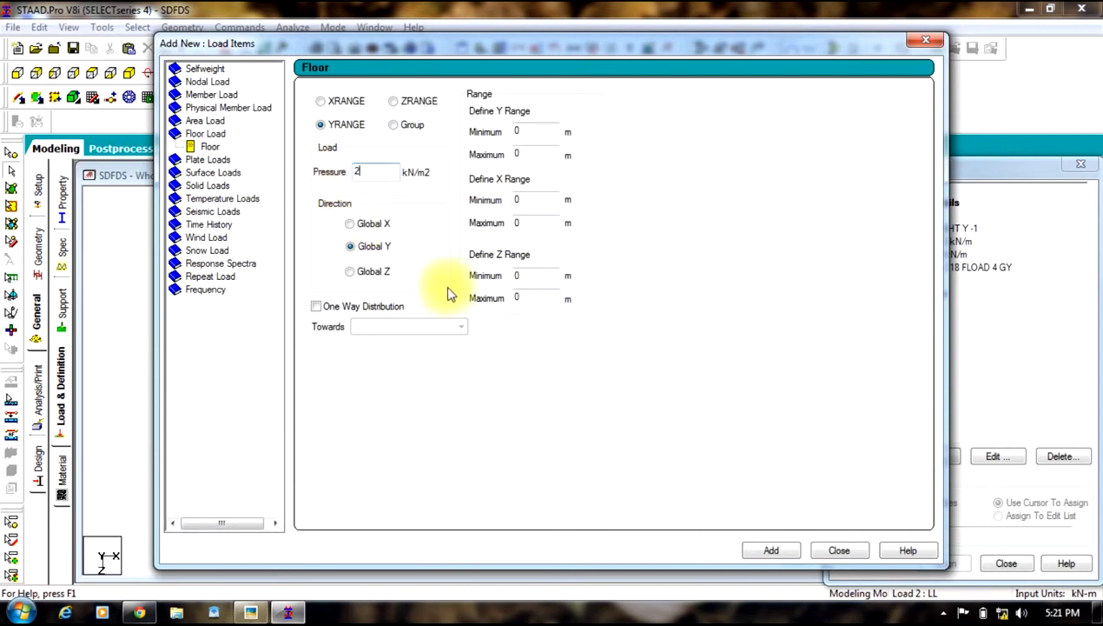
{"action": "left_click", "coordinate": [840, 551]}
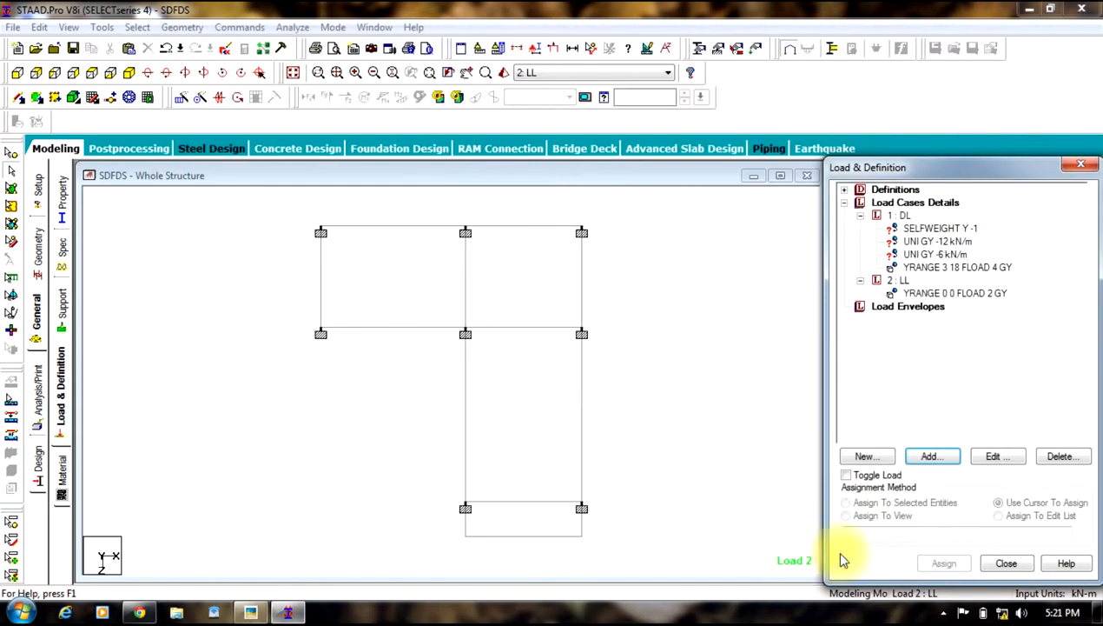
Step: Set the LL floor load's Y range to a minimum of 3 m and maximum of 18 m
{"action": "left_click", "coordinate": [921, 293]}
{"action": "left_click", "coordinate": [1032, 413]}
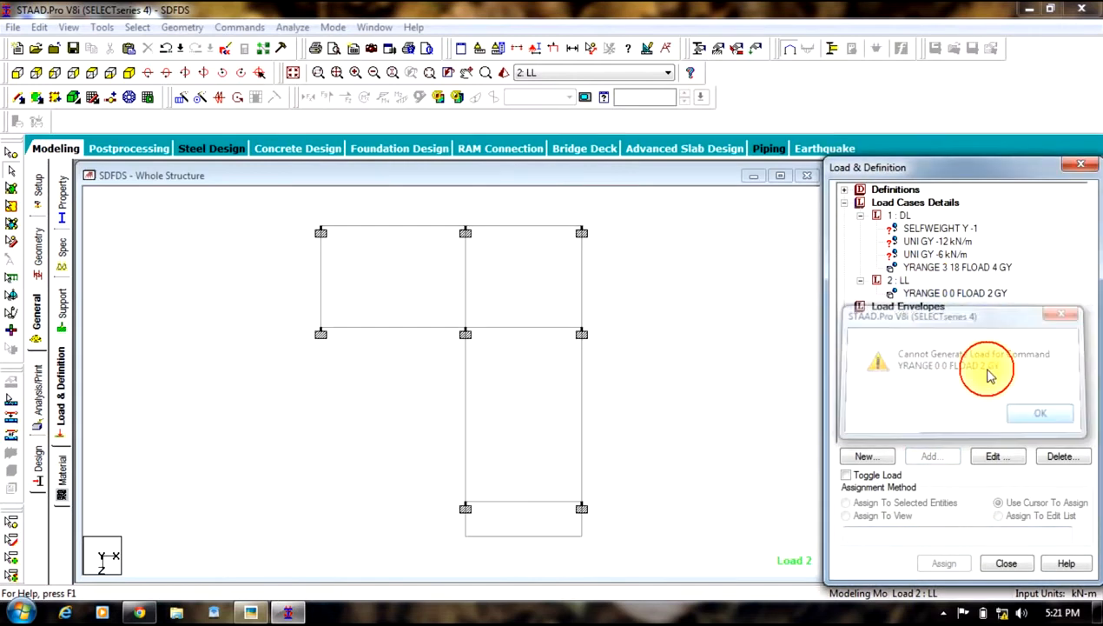
{"action": "left_click", "coordinate": [995, 455]}
{"action": "double_click", "coordinate": [610, 216]}
{"action": "type", "text": "3"}
{"action": "double_click", "coordinate": [629, 235]}
{"action": "type", "text": "18"}
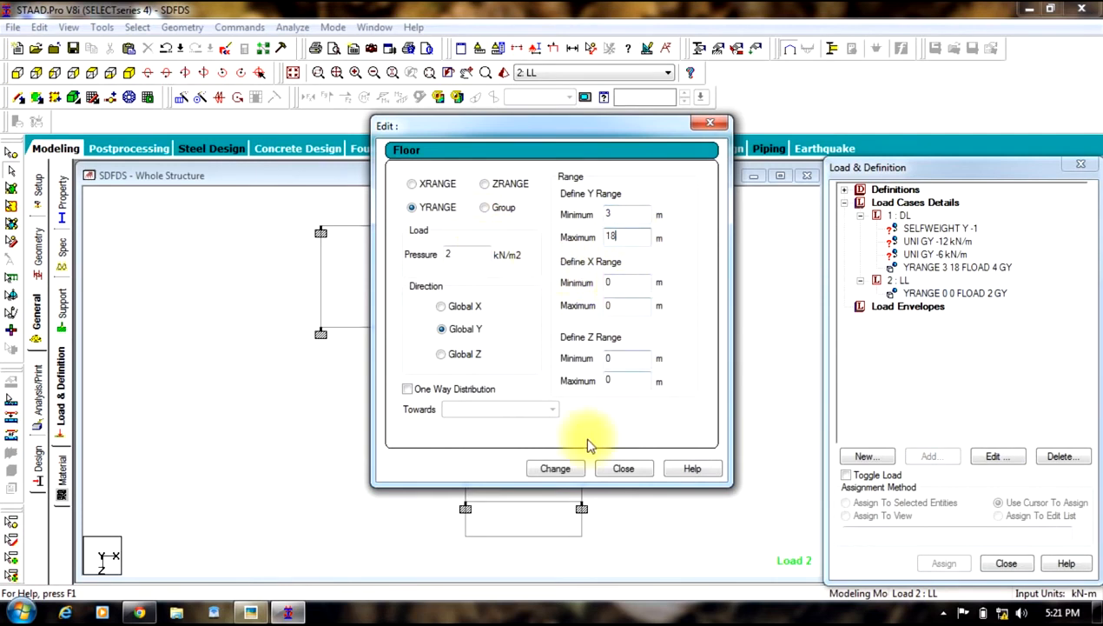
{"action": "left_click", "coordinate": [556, 467]}
{"action": "left_click", "coordinate": [623, 468]}
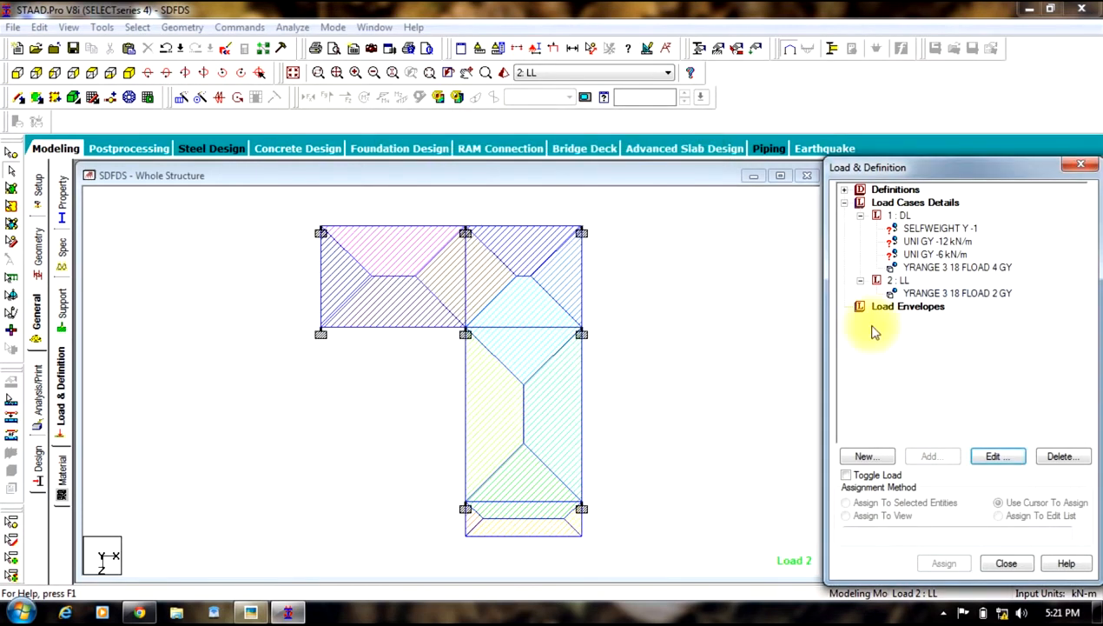
Step: Assign the selfweight load to all members of the whole structure
{"action": "left_click", "coordinate": [928, 230]}
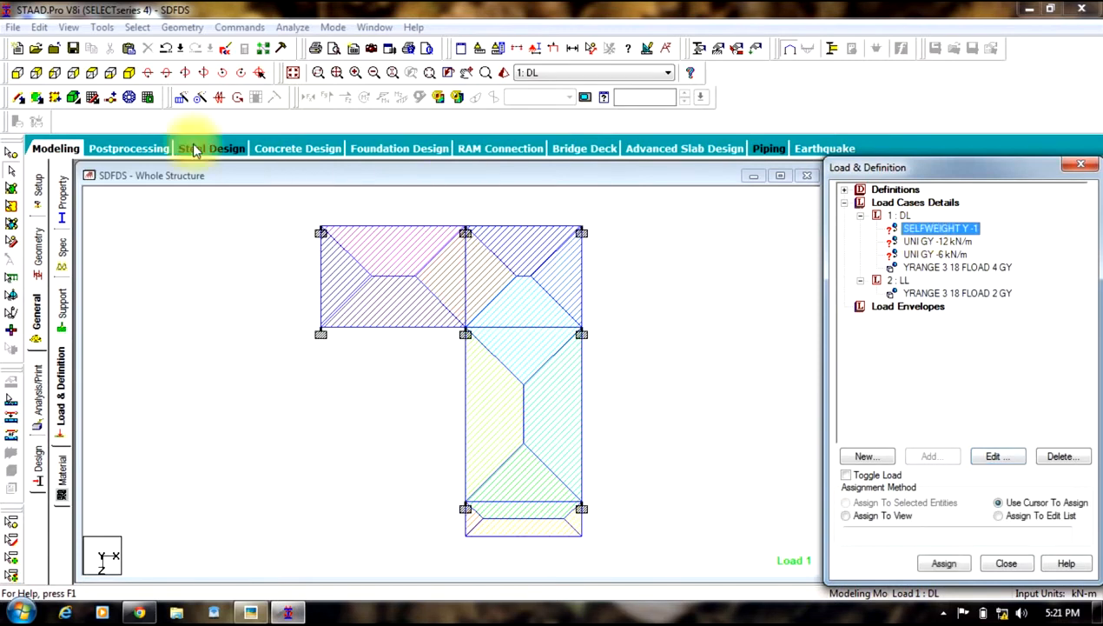
{"action": "left_click", "coordinate": [147, 75]}
{"action": "left_click_drag", "start_coordinate": [623, 211], "coordinate": [276, 555]}
{"action": "left_click", "coordinate": [885, 502]}
{"action": "left_click", "coordinate": [943, 562]}
{"action": "left_click", "coordinate": [981, 413]}
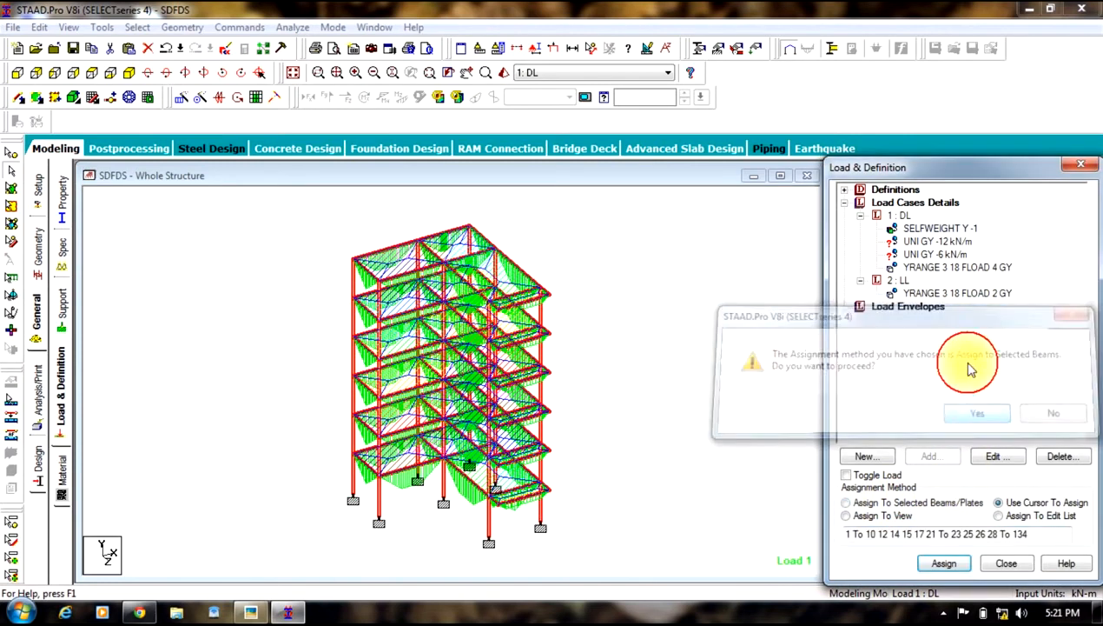
Step: Assign the -12 kN/m uniform load to the selected exterior perimeter beams in plan view
{"action": "left_click", "coordinate": [937, 241]}
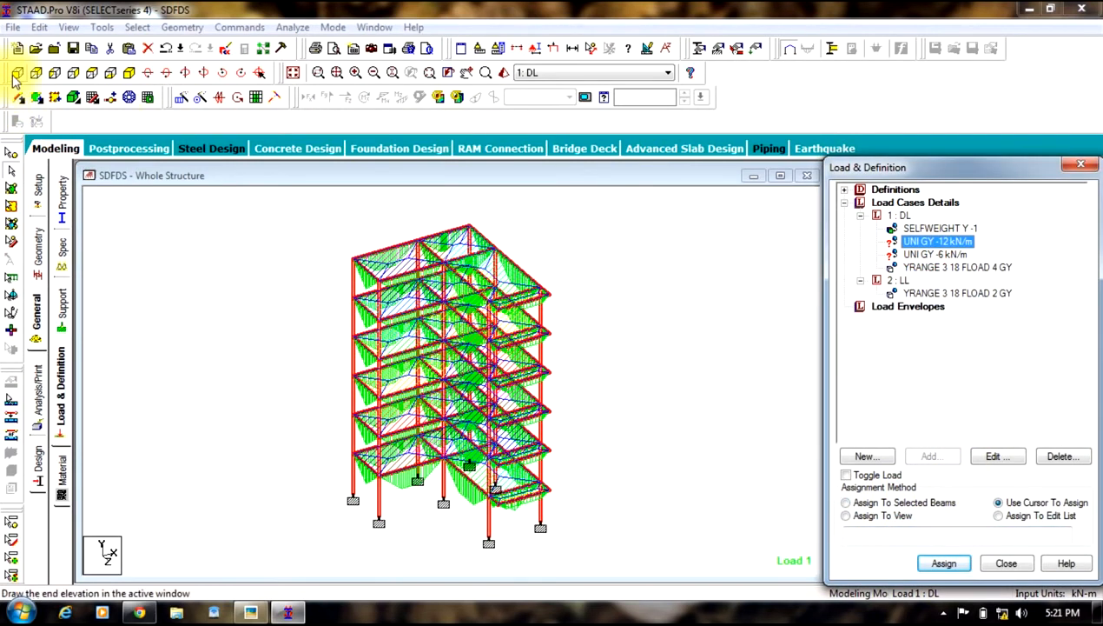
{"action": "left_click", "coordinate": [89, 73]}
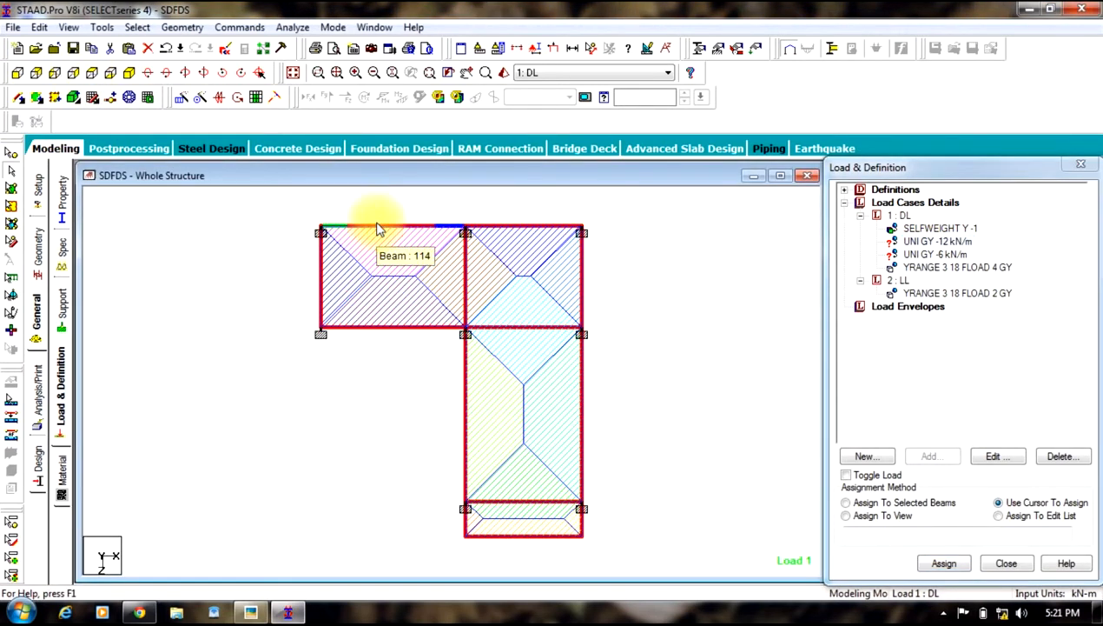
{"action": "left_click", "coordinate": [251, 328]}
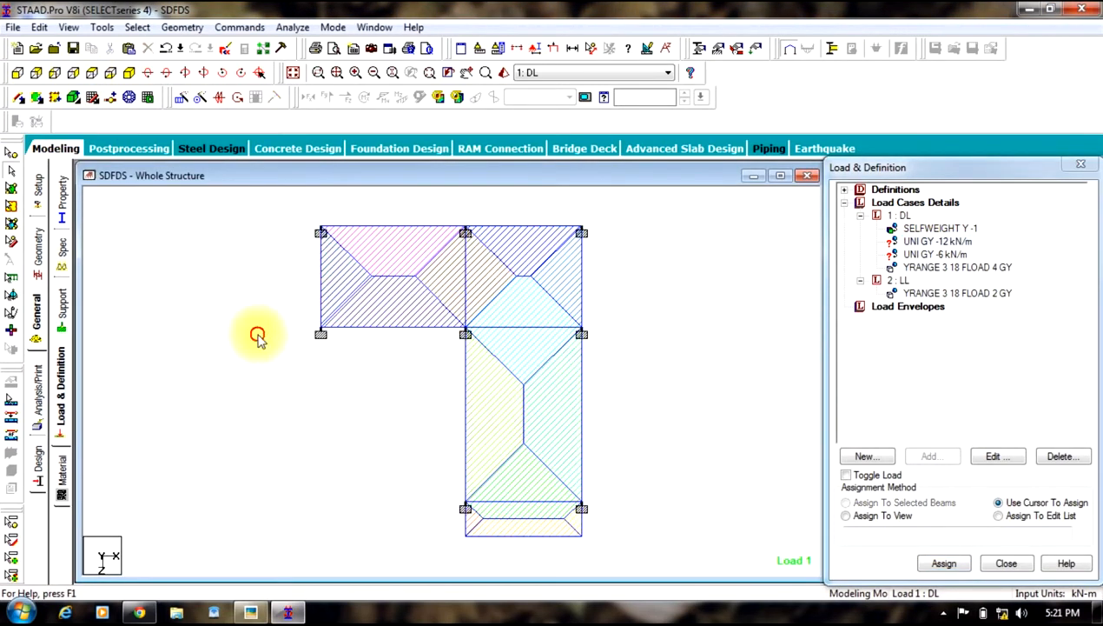
{"action": "left_click", "coordinate": [368, 228]}
{"action": "left_click", "coordinate": [360, 328], "text": "ctrl"}
{"action": "left_click", "coordinate": [581, 292], "text": "ctrl"}
{"action": "left_click", "coordinate": [583, 386], "text": "ctrl"}
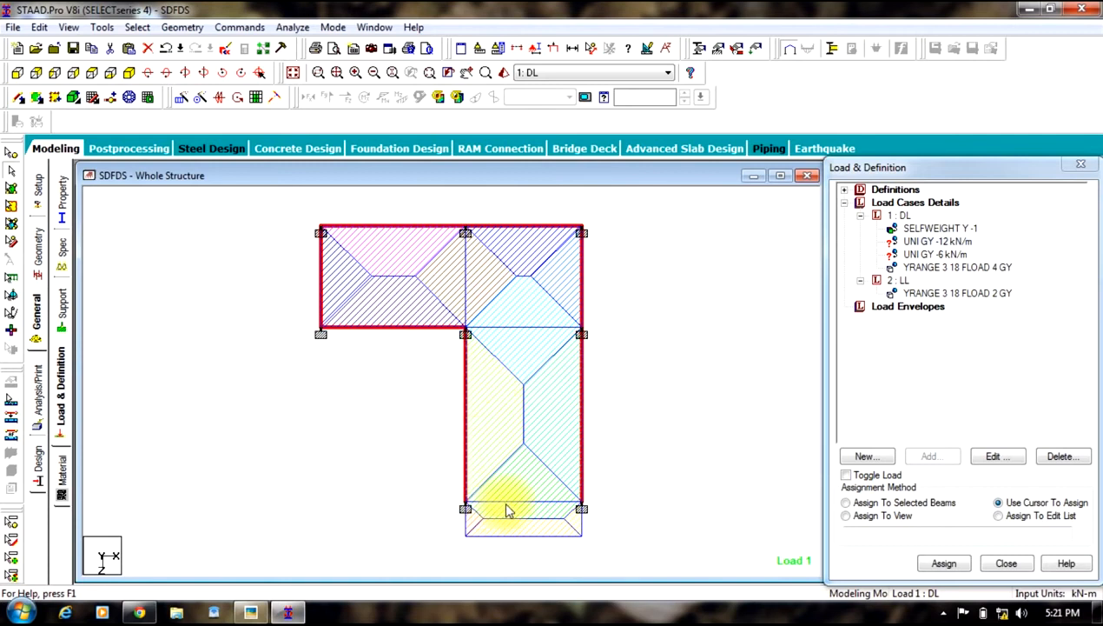
{"action": "left_click", "coordinate": [900, 504]}
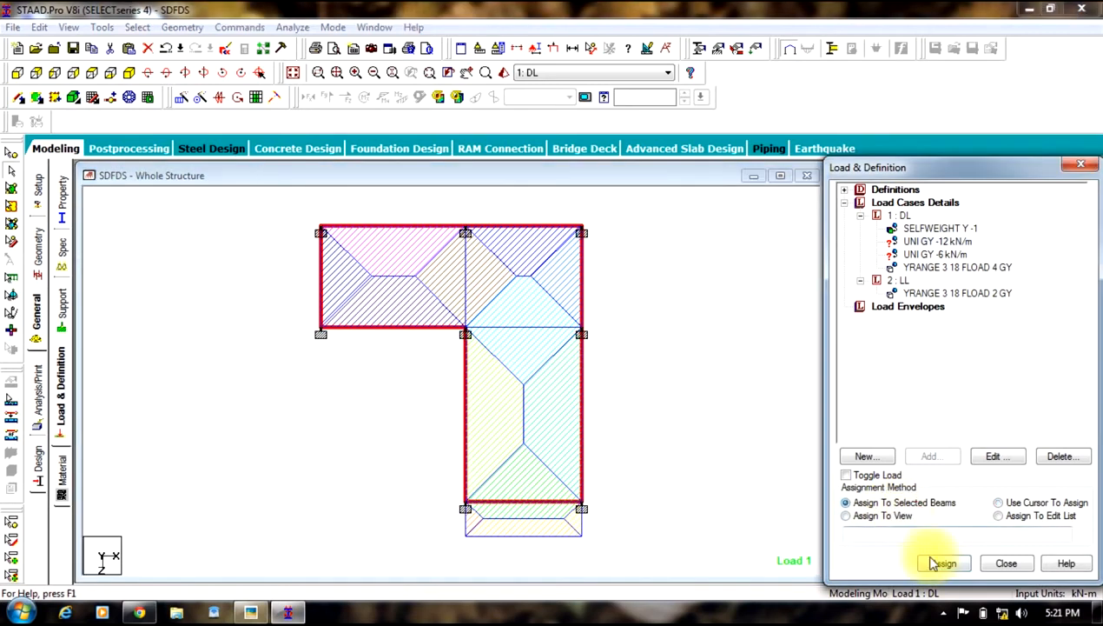
{"action": "left_click", "coordinate": [944, 563]}
{"action": "left_click", "coordinate": [959, 415]}
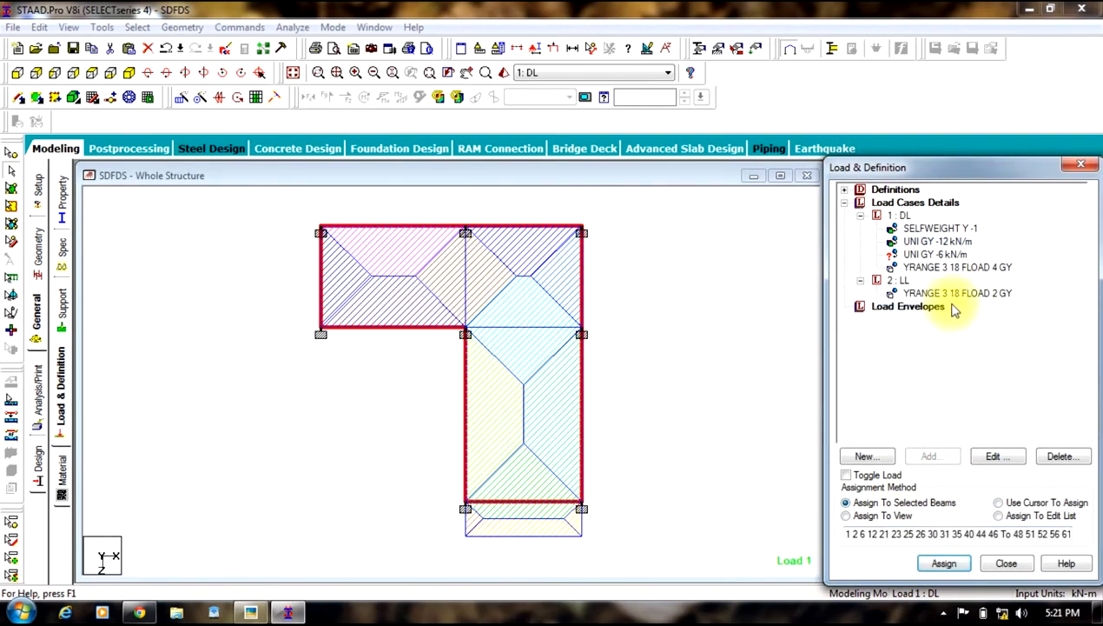
Step: Review the hand-drawn floor plan photo to check which beams carry the 4.5 inch walls
{"action": "left_click", "coordinate": [921, 255]}
{"action": "left_click", "coordinate": [242, 278]}
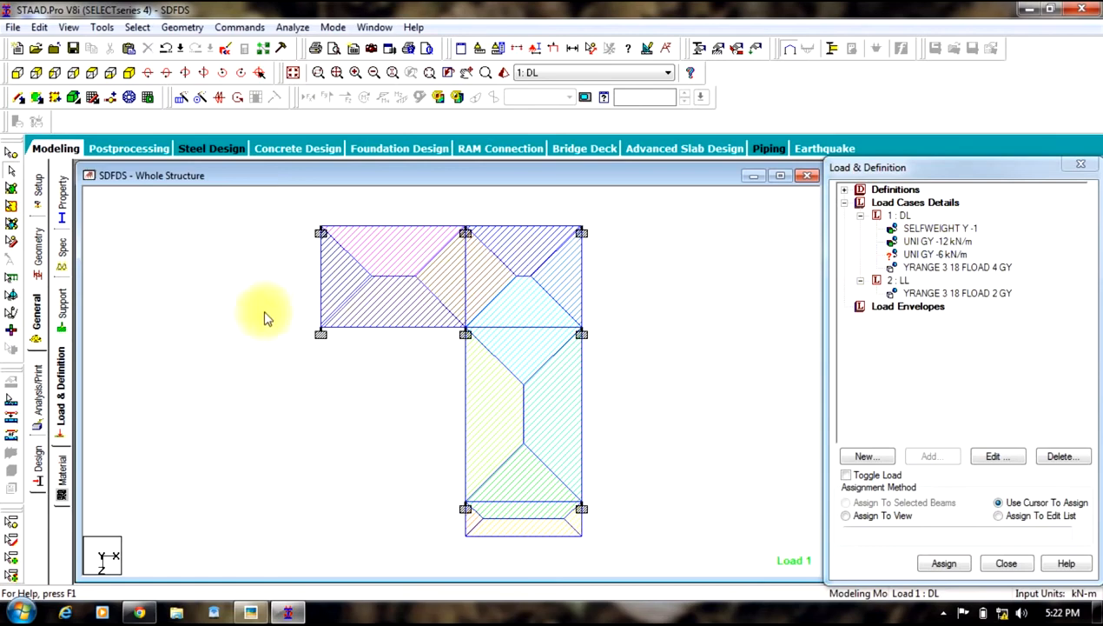
{"action": "left_click", "coordinate": [248, 513]}
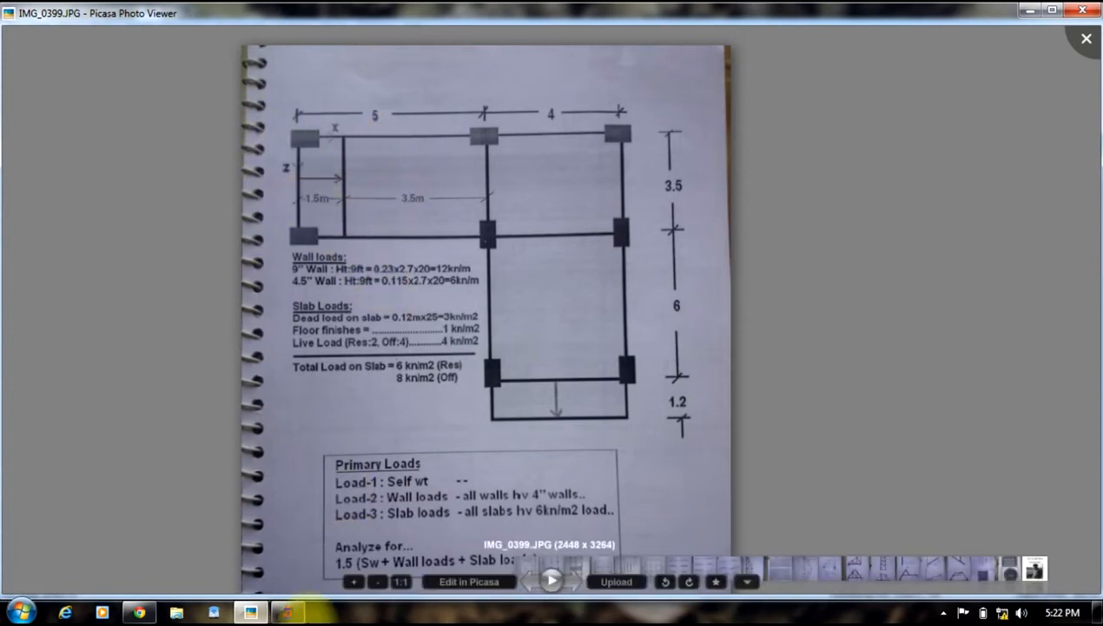
{"action": "left_click", "coordinate": [286, 611]}
Step: Copy the left edge beam and paste it offset 1.5 m in X to create the interior wall beam
{"action": "left_click", "coordinate": [64, 204]}
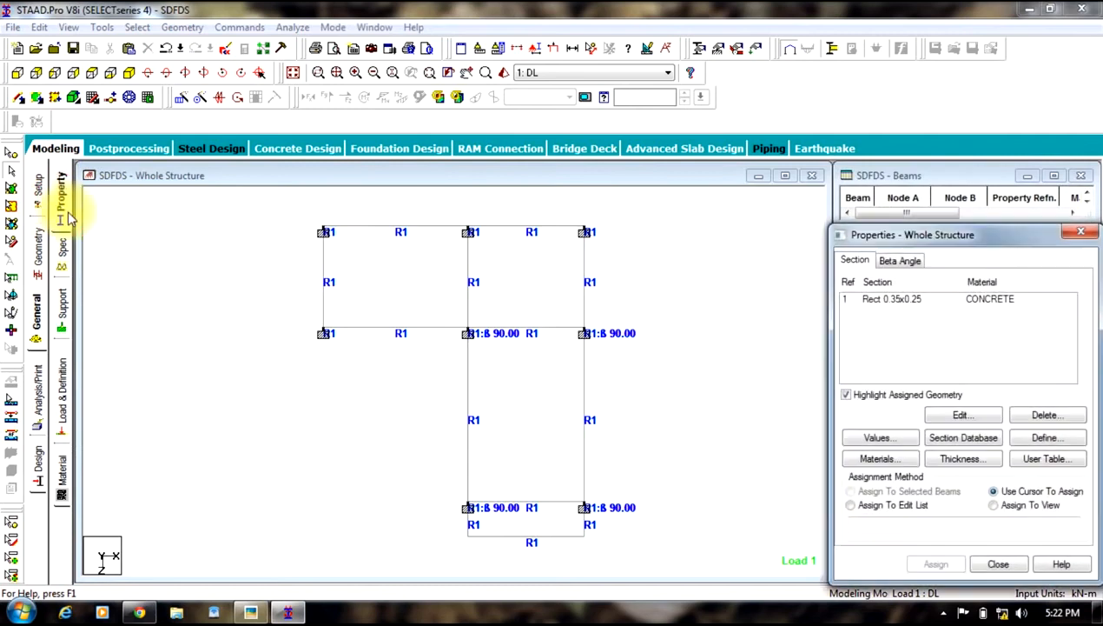
{"action": "right_click", "coordinate": [212, 284]}
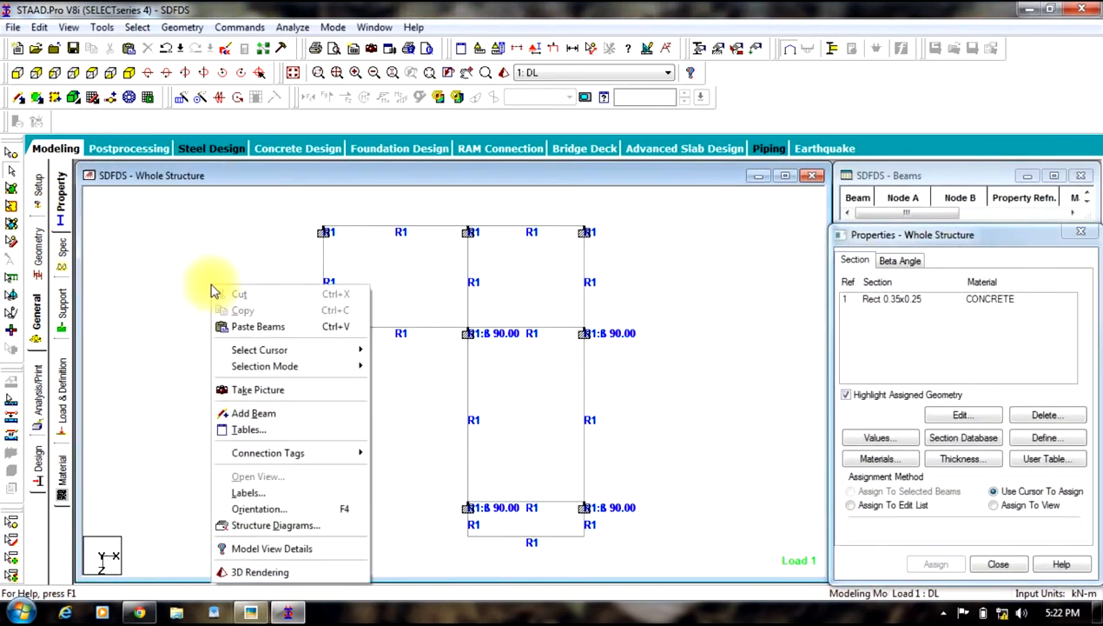
{"action": "left_click", "coordinate": [198, 228]}
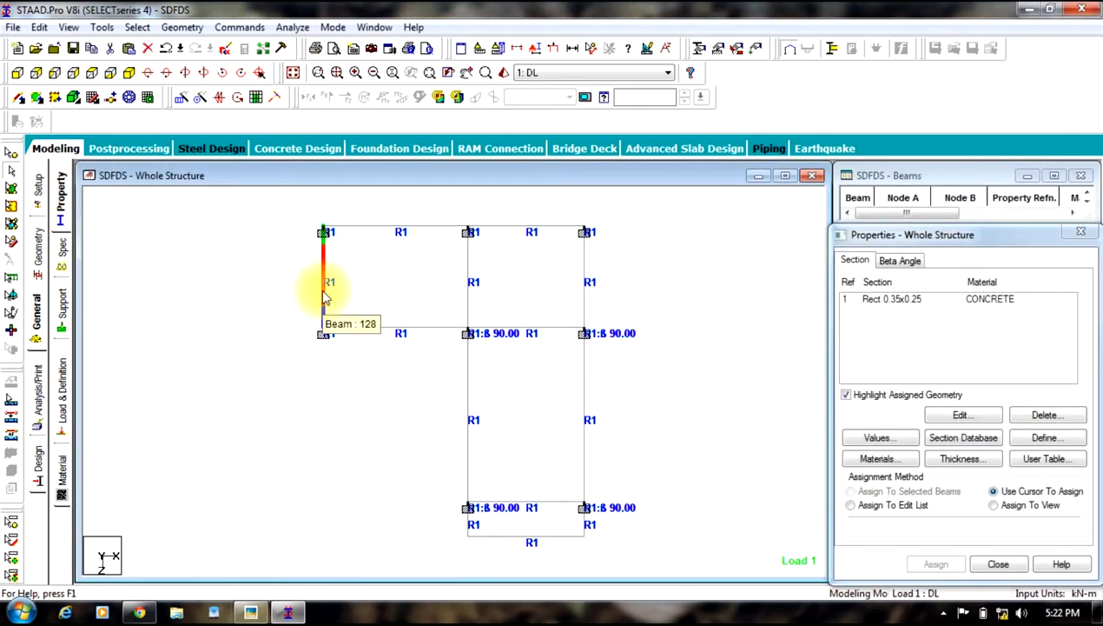
{"action": "right_click", "coordinate": [323, 296]}
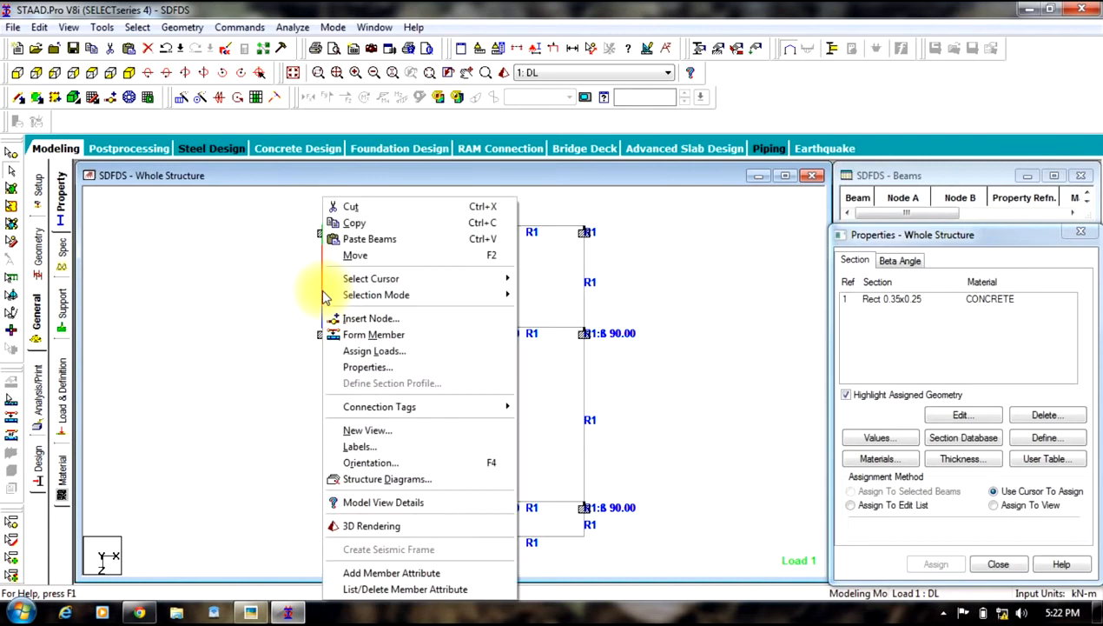
{"action": "left_click", "coordinate": [348, 226]}
{"action": "right_click", "coordinate": [231, 282]}
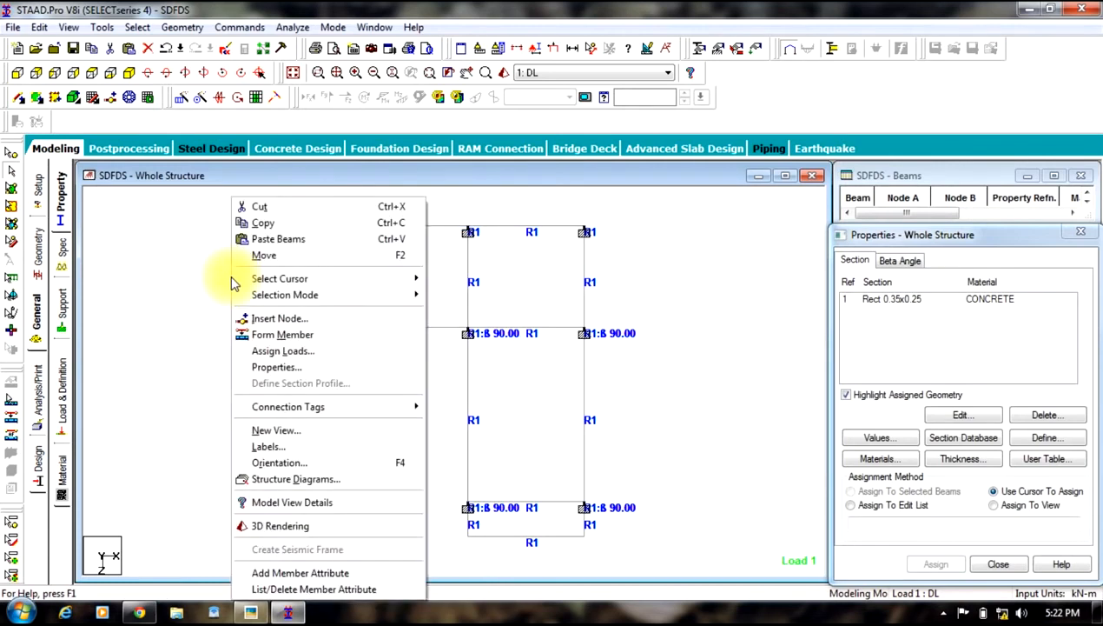
{"action": "left_click", "coordinate": [268, 240]}
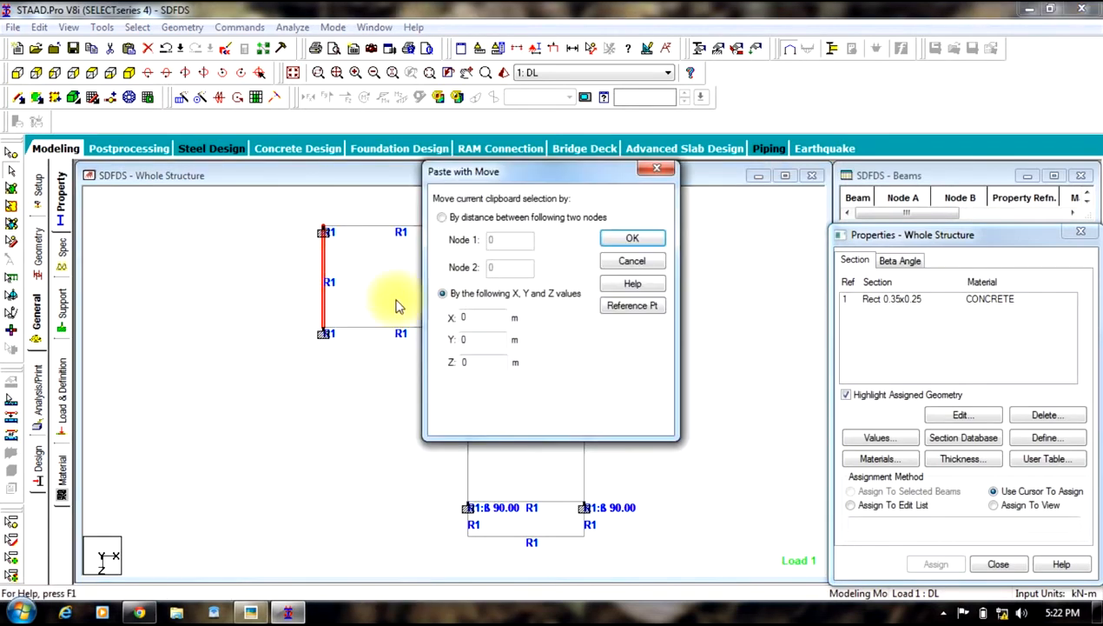
{"action": "double_click", "coordinate": [477, 318]}
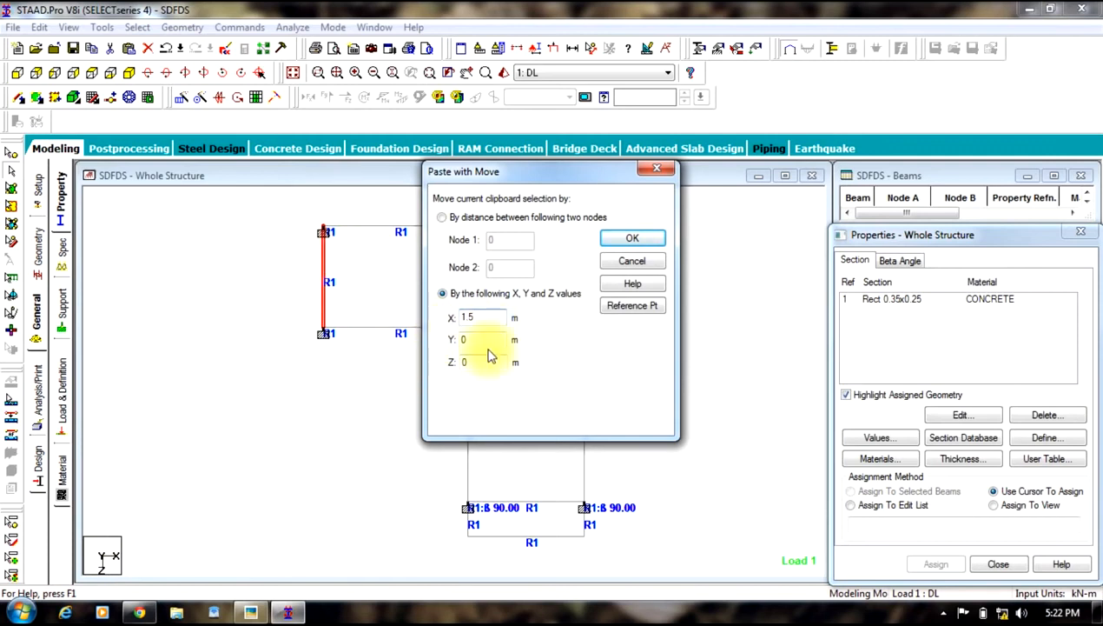
{"action": "left_click", "coordinate": [633, 238]}
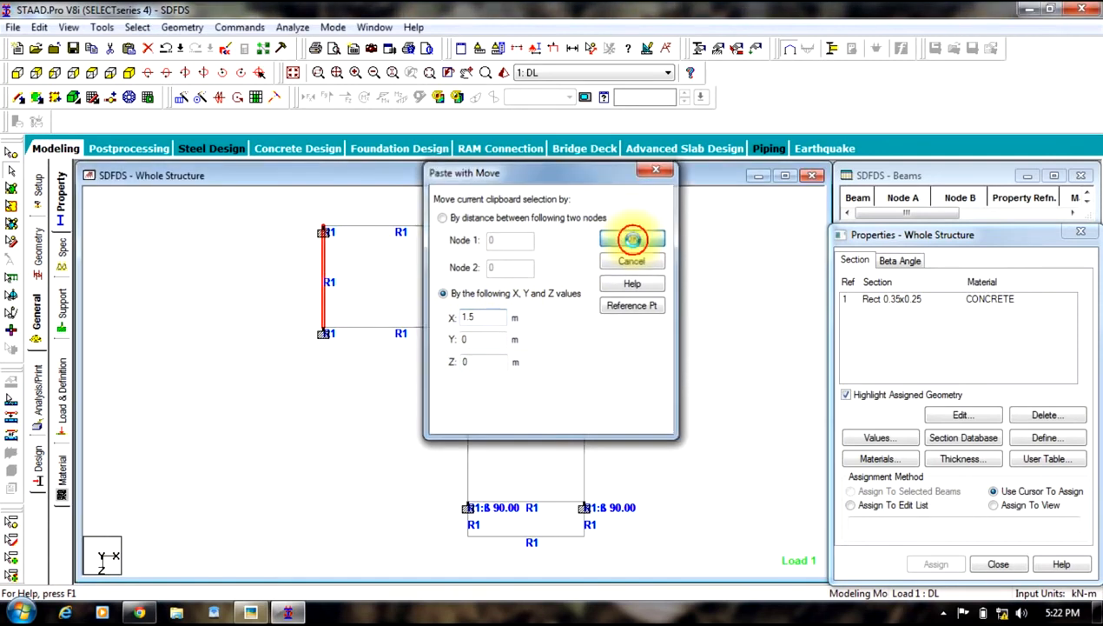
{"action": "left_click", "coordinate": [128, 72]}
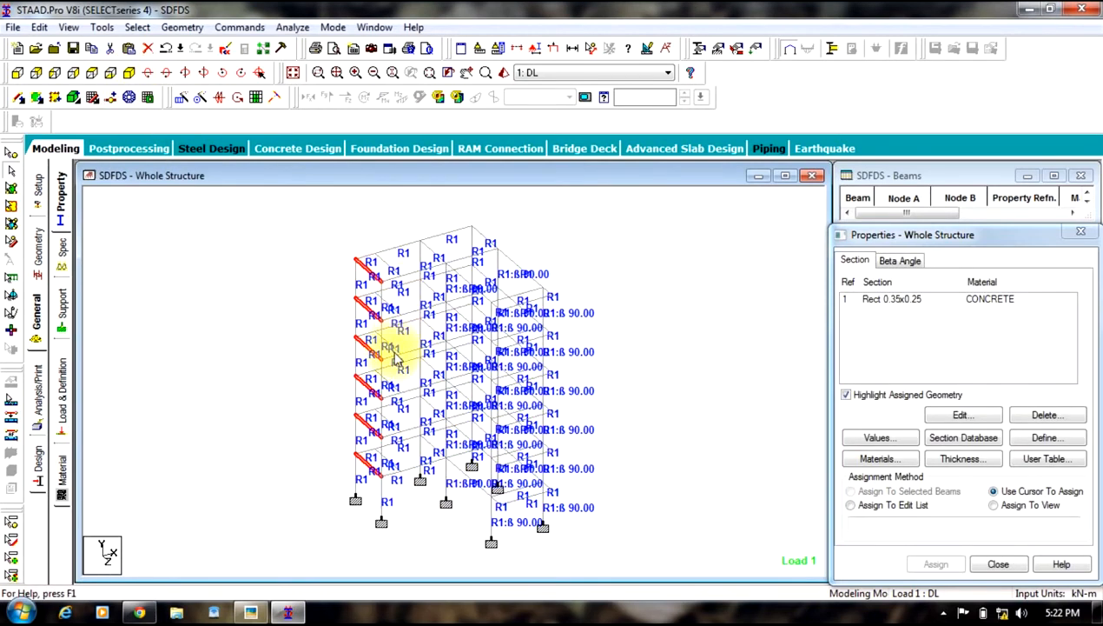
Step: Assign the -6 kN/m uniform dead load to the selected interior 4.5 inch wall beams on every floor
{"action": "left_click", "coordinate": [90, 75]}
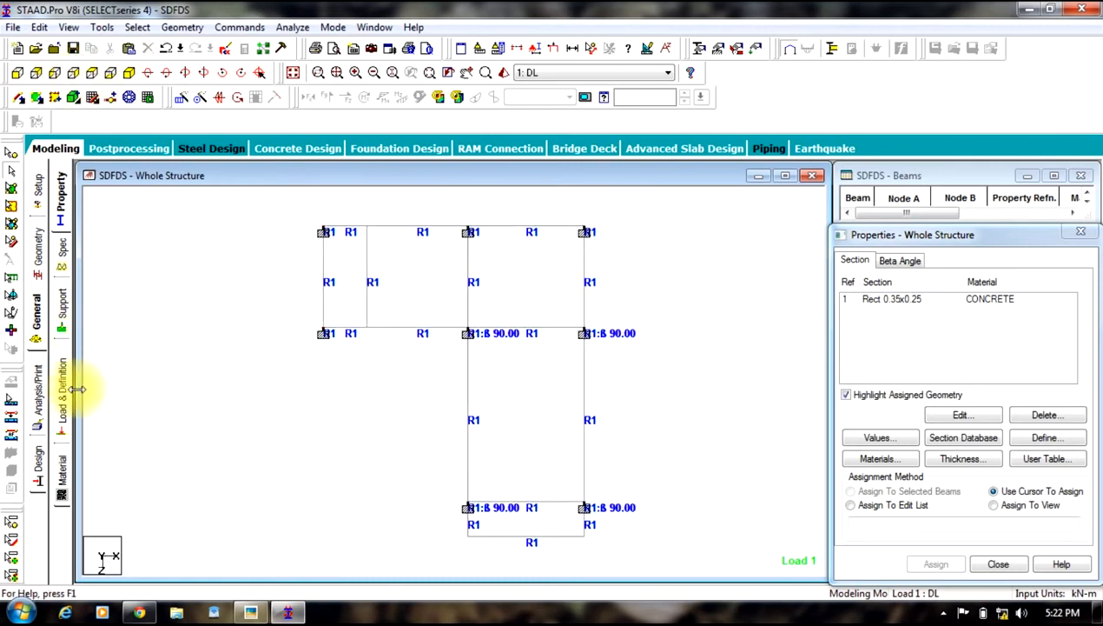
{"action": "left_click", "coordinate": [61, 387]}
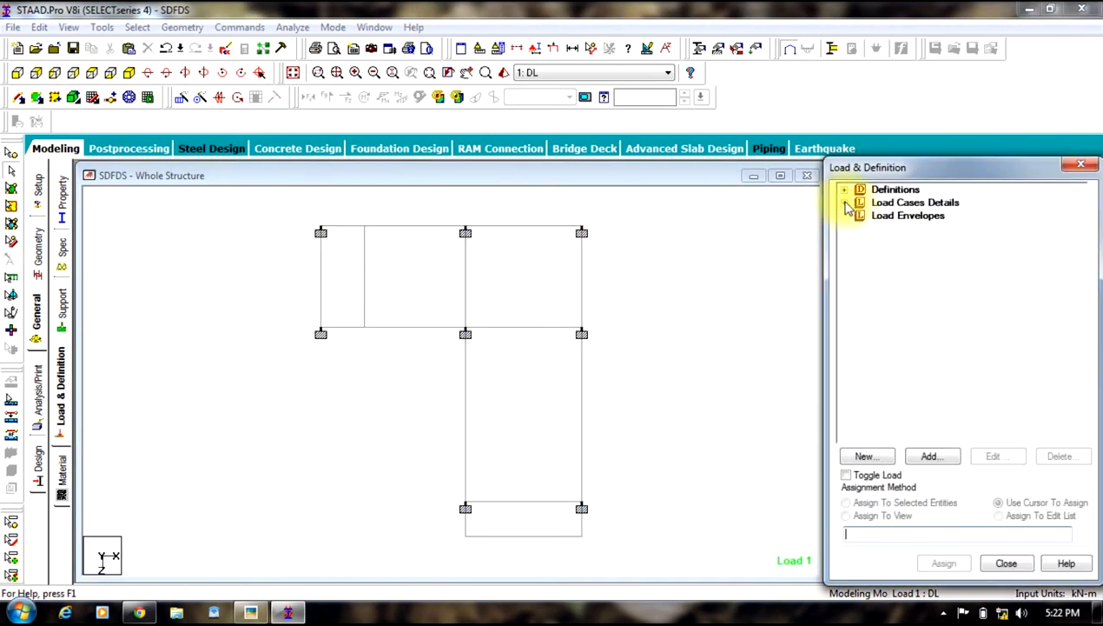
{"action": "left_click", "coordinate": [845, 202]}
{"action": "left_click", "coordinate": [861, 215]}
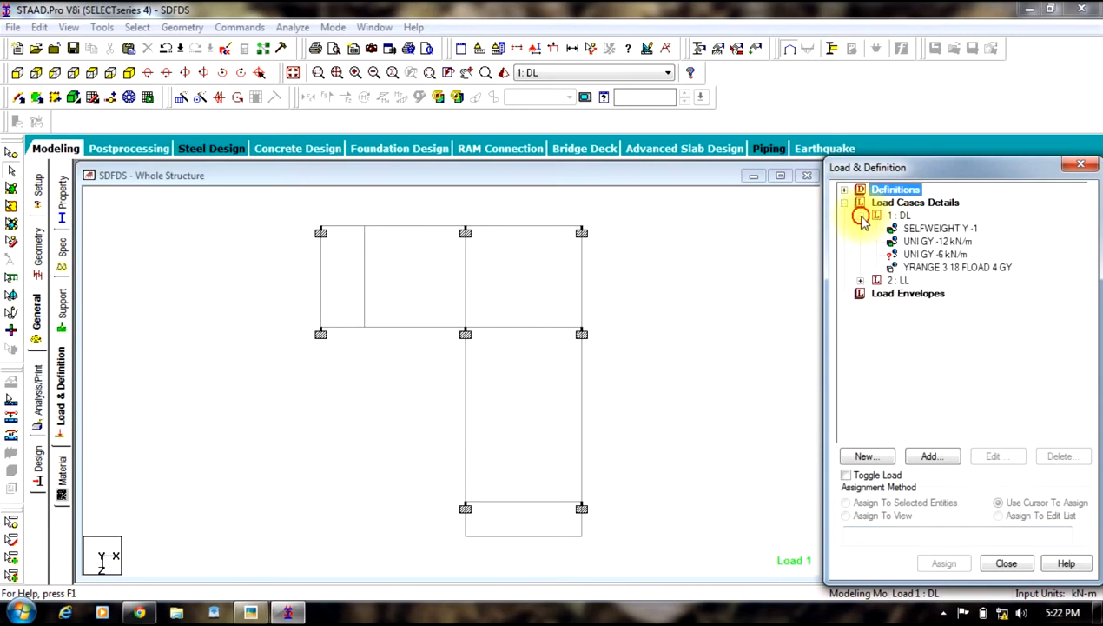
{"action": "left_click", "coordinate": [895, 253]}
{"action": "left_click", "coordinate": [363, 285]}
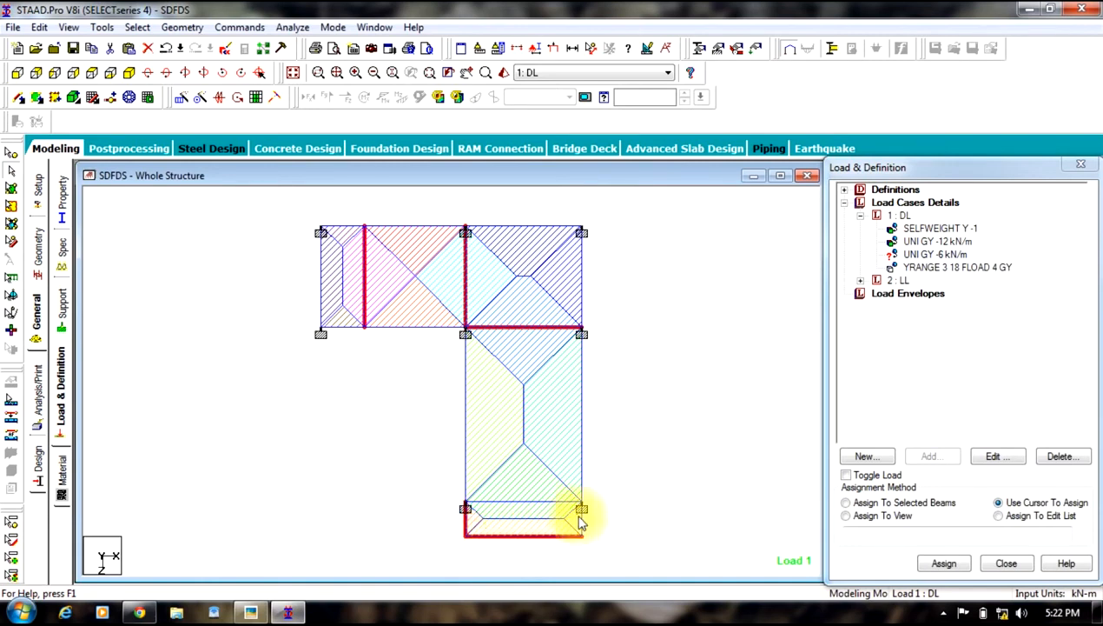
{"action": "left_click", "coordinate": [129, 74]}
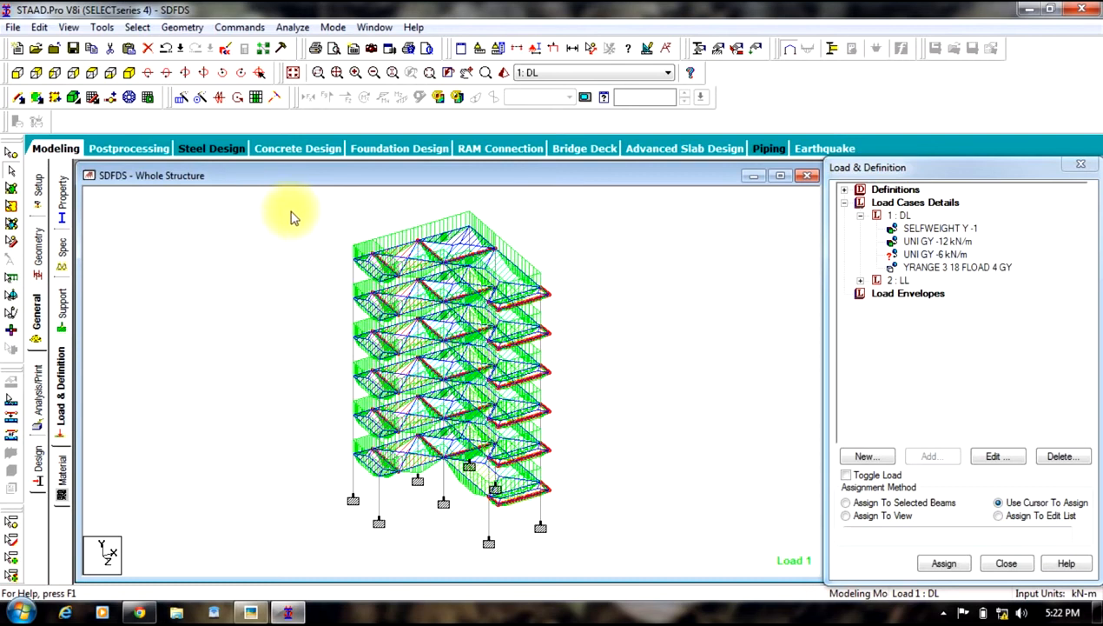
{"action": "left_click", "coordinate": [846, 502]}
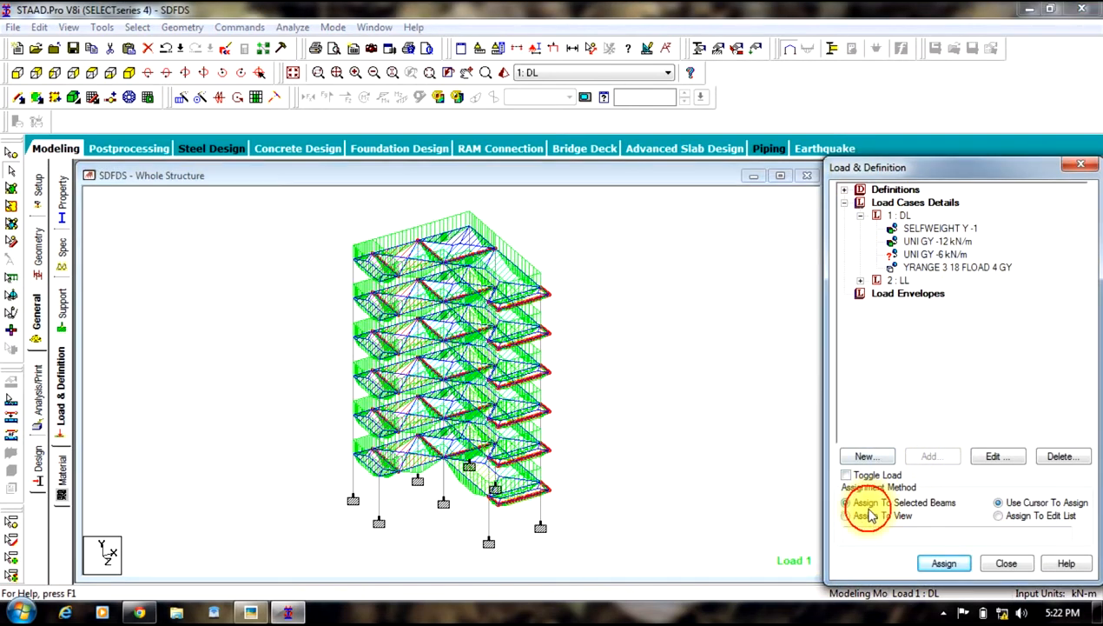
{"action": "left_click", "coordinate": [943, 564]}
{"action": "left_click", "coordinate": [962, 408]}
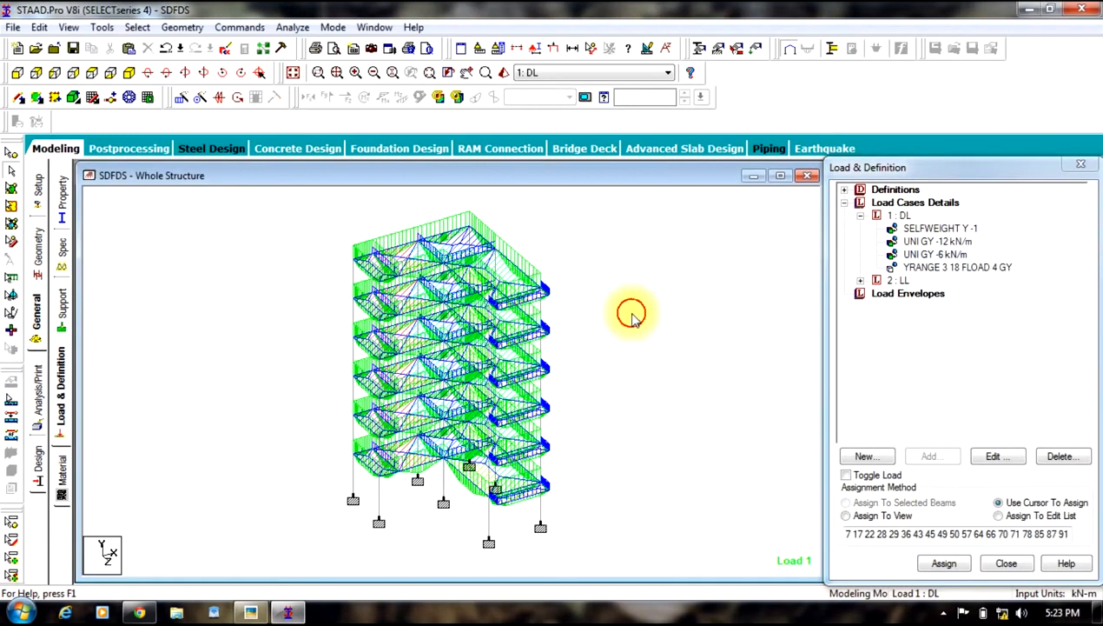
Step: Set the concrete design code to IS456
{"action": "left_click", "coordinate": [39, 474]}
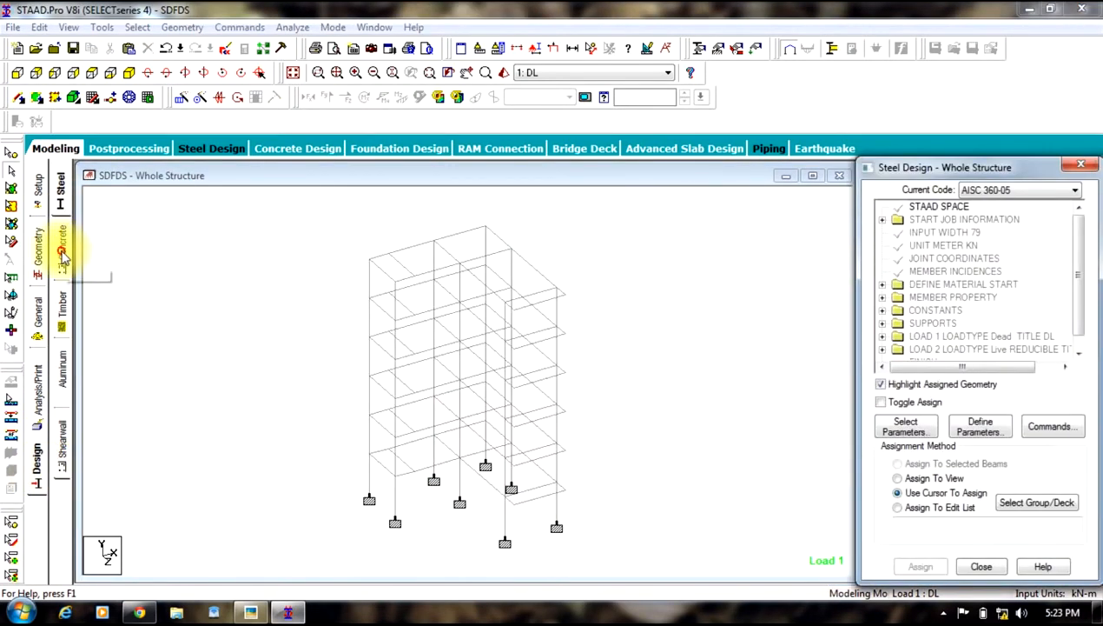
{"action": "left_click", "coordinate": [62, 252]}
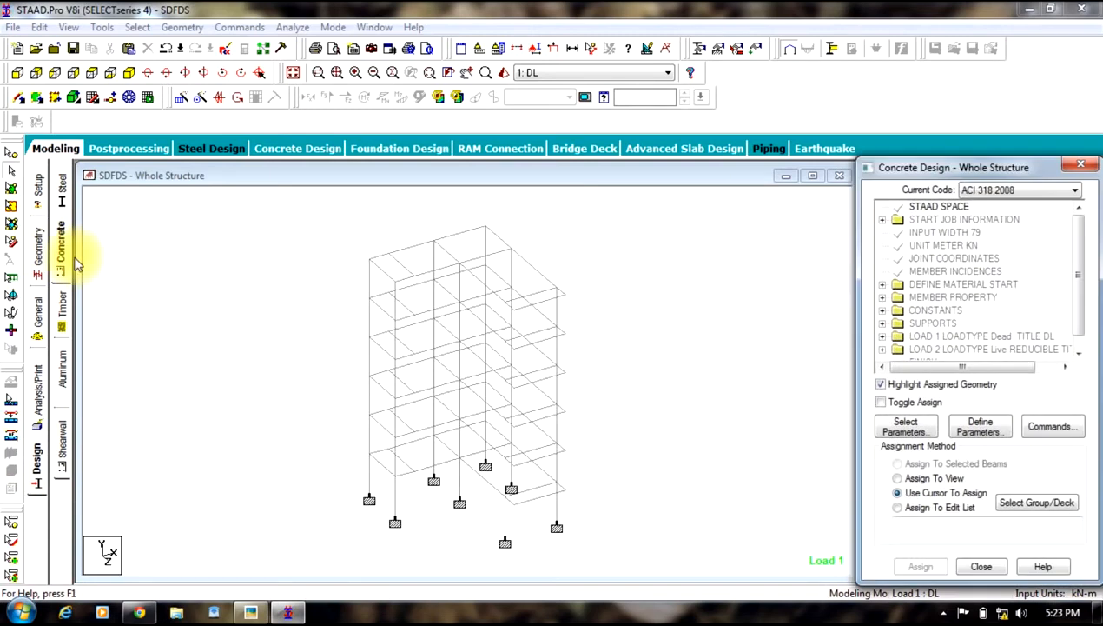
{"action": "left_click", "coordinate": [1022, 193]}
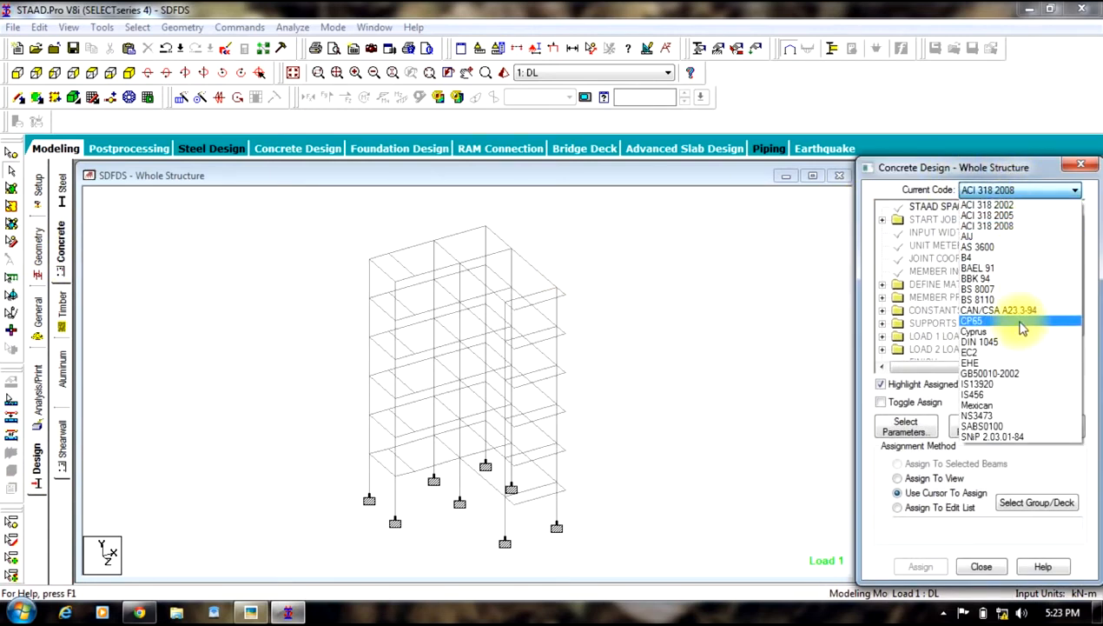
{"action": "left_click", "coordinate": [988, 395]}
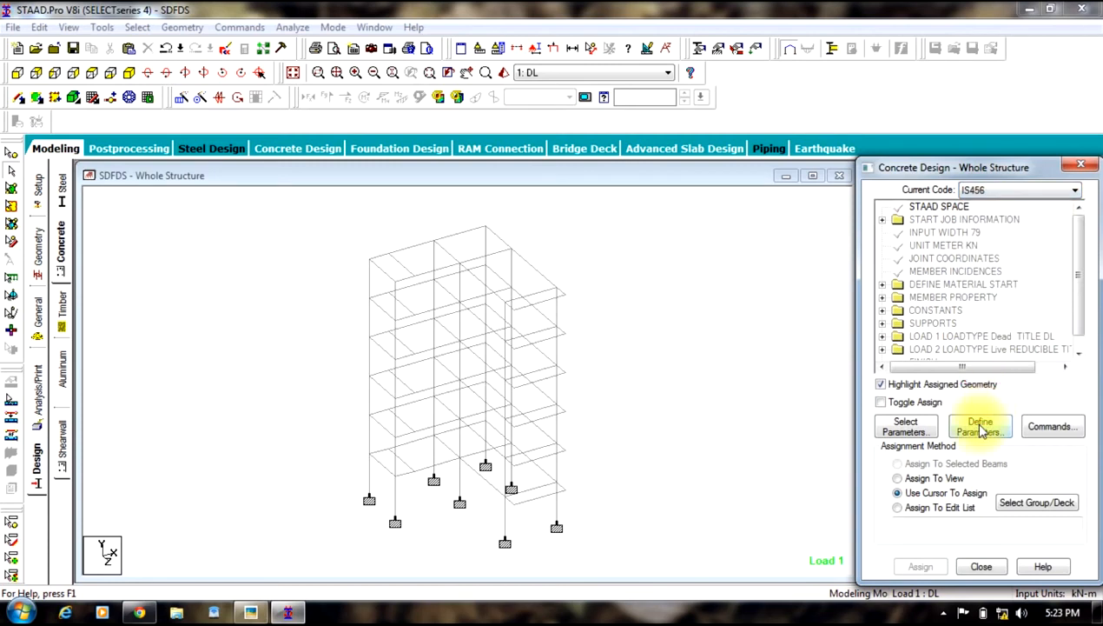
Step: Define the FC design parameter as 30000 kN/m2
{"action": "left_click", "coordinate": [980, 426]}
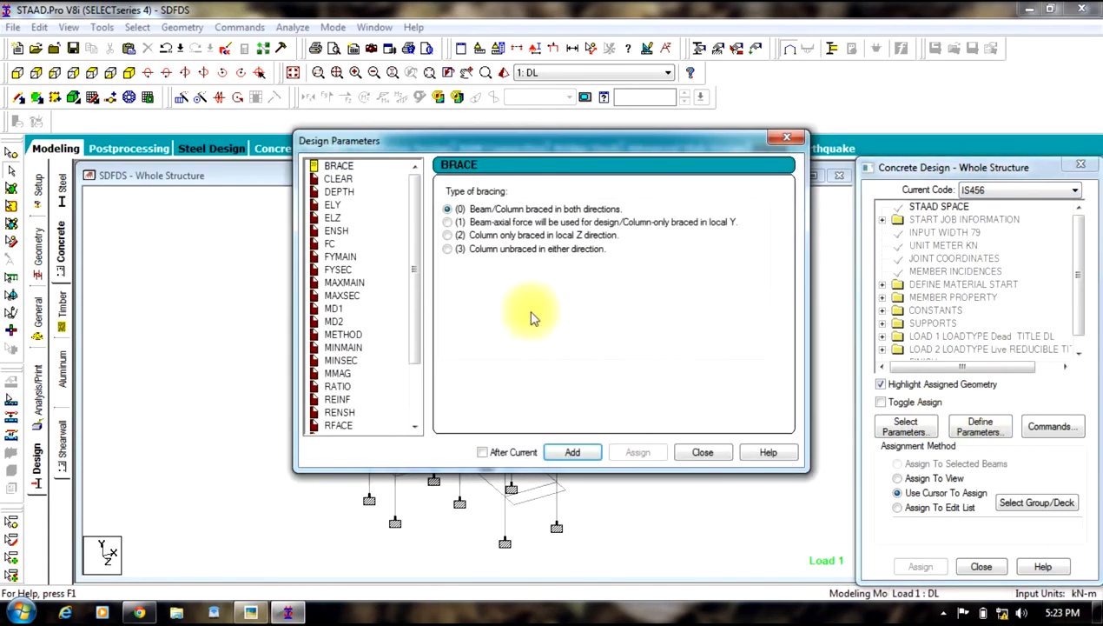
{"action": "left_click", "coordinate": [330, 245]}
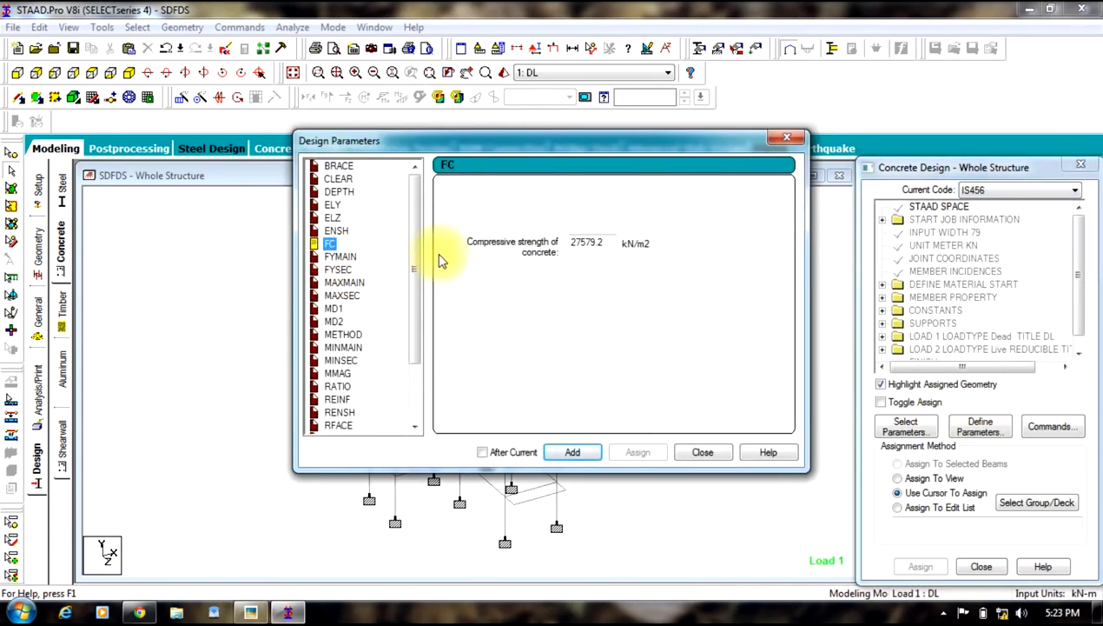
{"action": "double_click", "coordinate": [599, 243]}
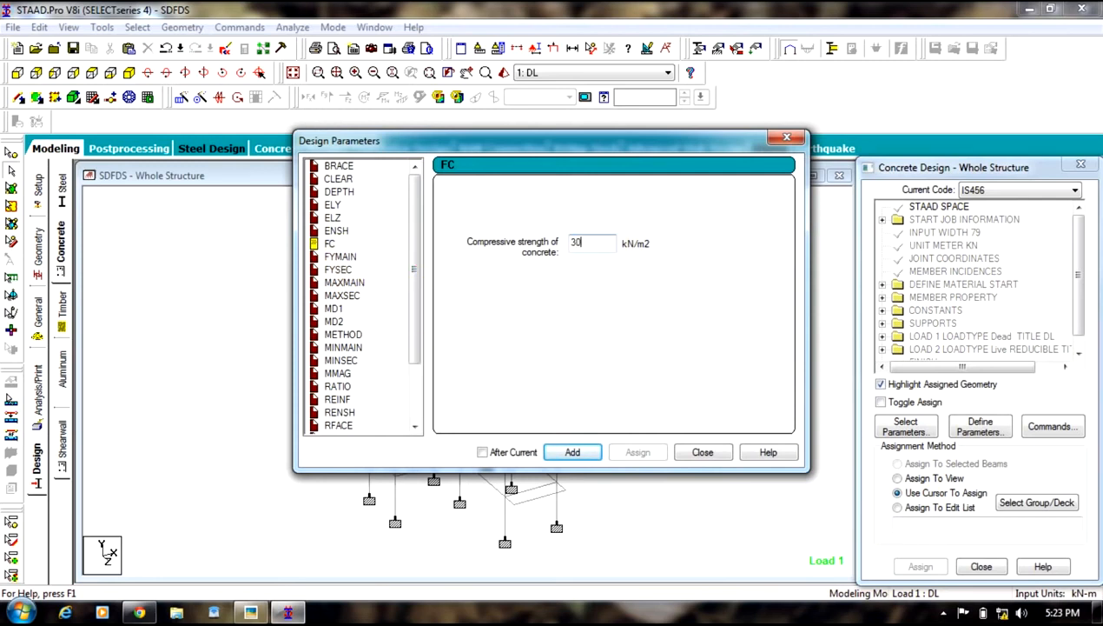
{"action": "left_click", "coordinate": [566, 451]}
Step: Add the FYMAIN and FYSEC design parameters, each at 415000 kN/m2
{"action": "left_click", "coordinate": [352, 258]}
{"action": "double_click", "coordinate": [585, 242]}
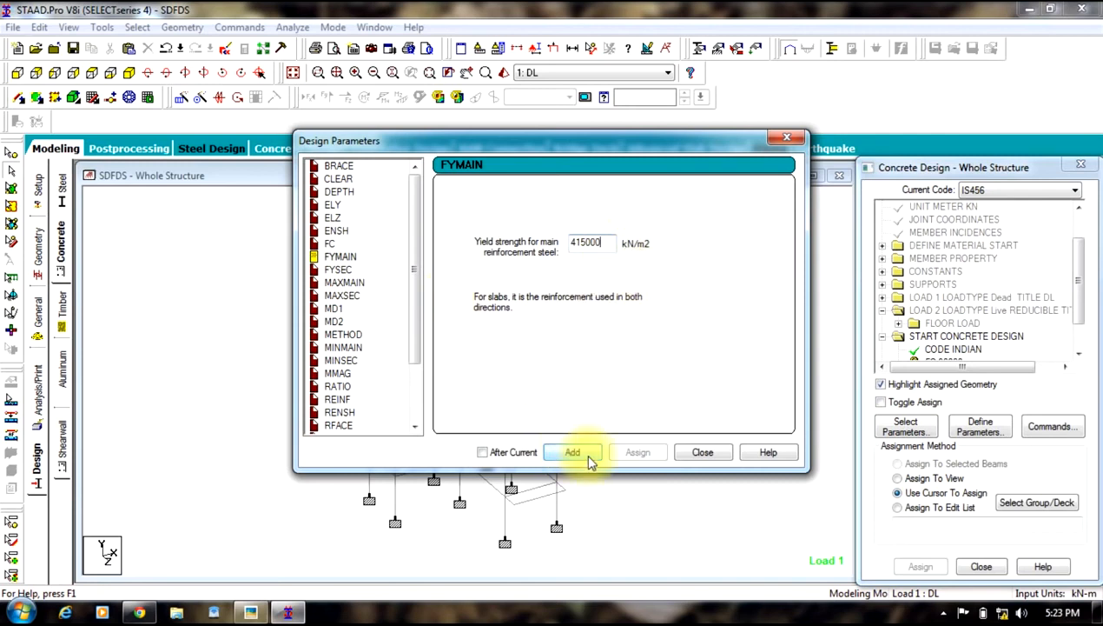
{"action": "left_click", "coordinate": [573, 453]}
{"action": "left_click", "coordinate": [338, 269]}
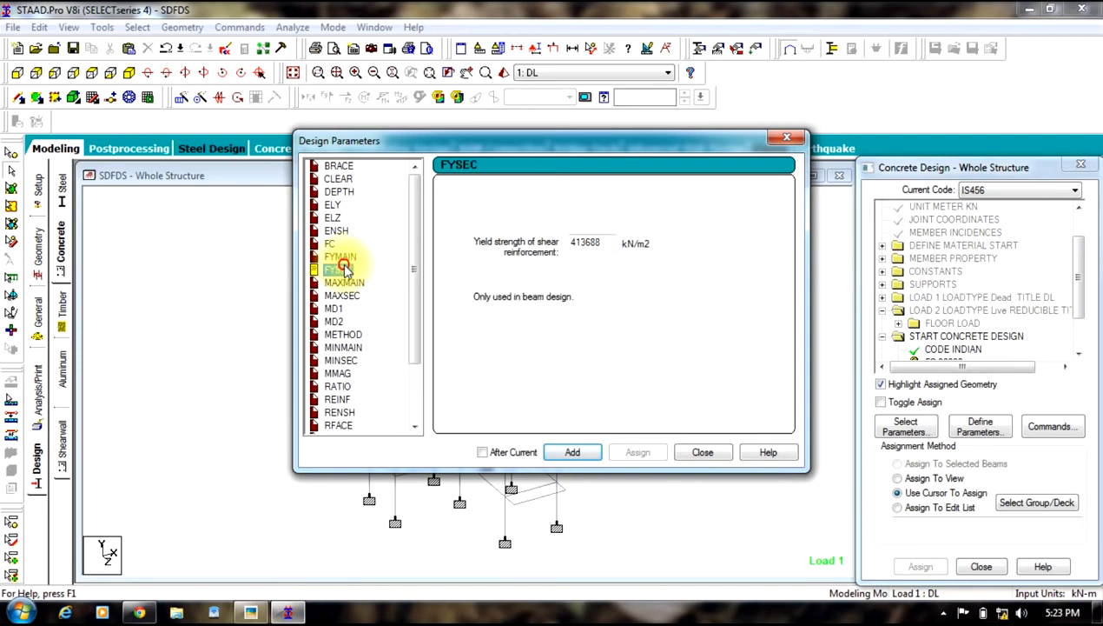
{"action": "double_click", "coordinate": [586, 242]}
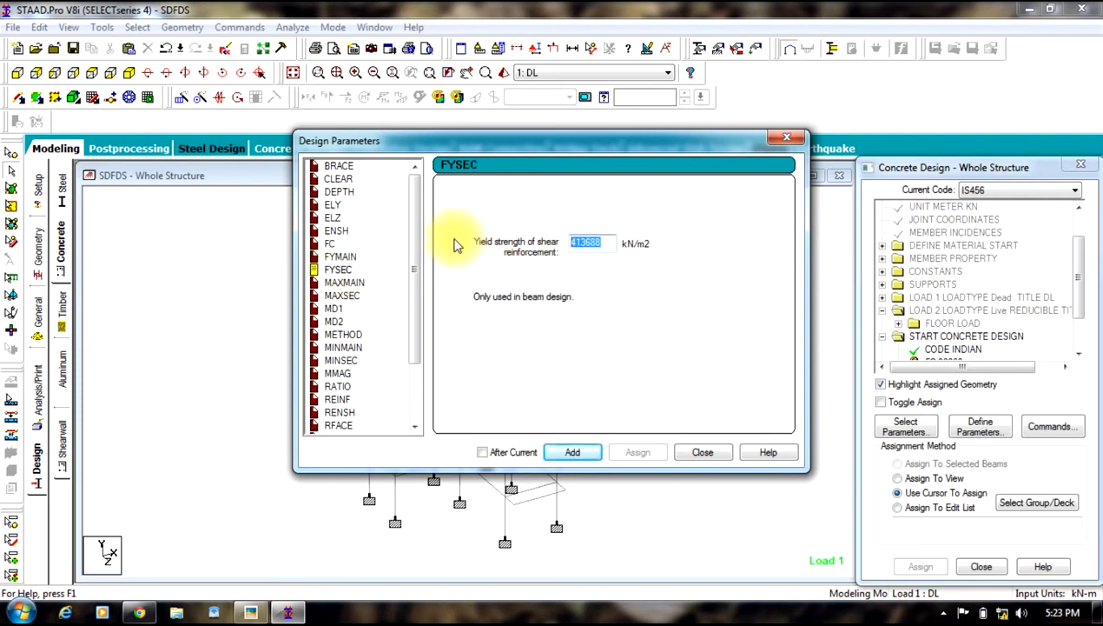
{"action": "left_click", "coordinate": [574, 448]}
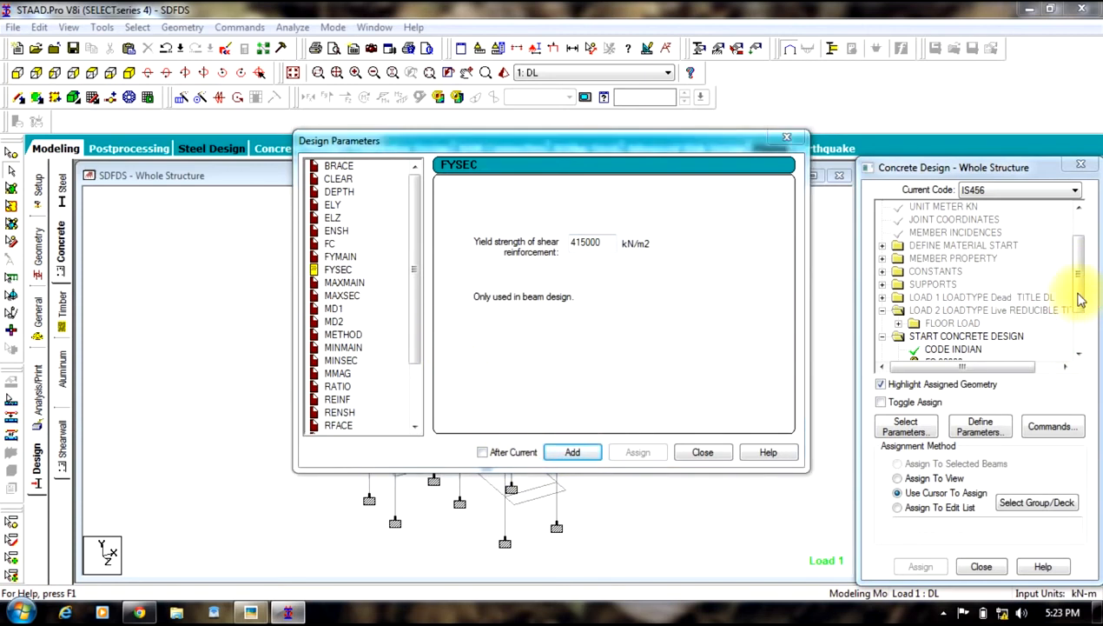
Step: Add a RATIO design parameter of 3 and close the design parameters dialog
{"action": "scroll", "coordinate": [411, 358], "scroll_direction": "down", "scroll_amount": 1}
{"action": "left_click", "coordinate": [411, 358]}
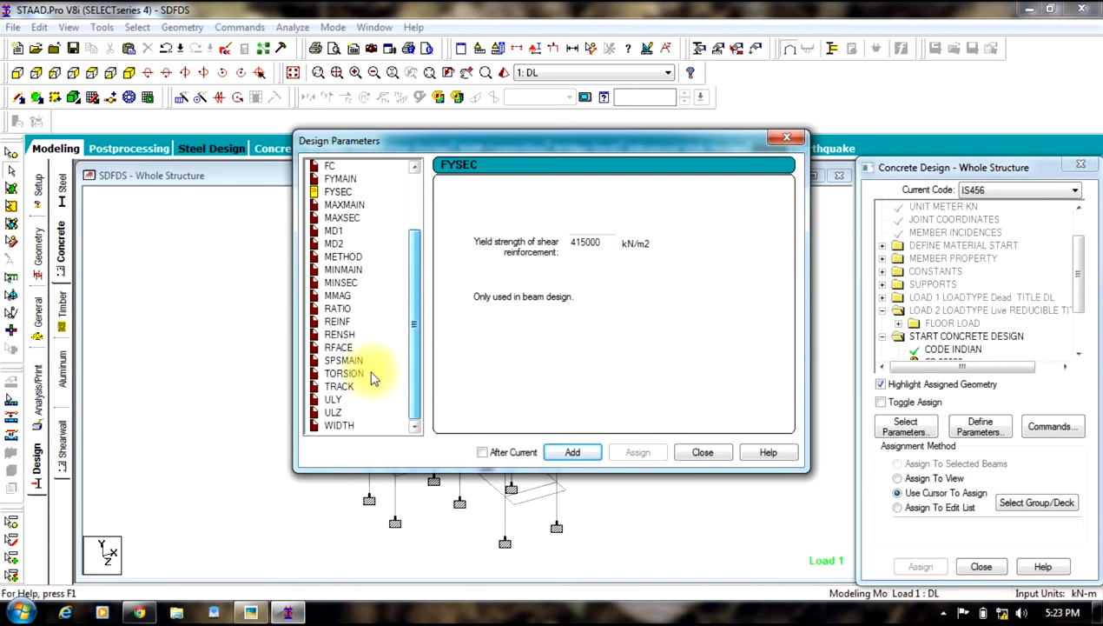
{"action": "left_click", "coordinate": [338, 309]}
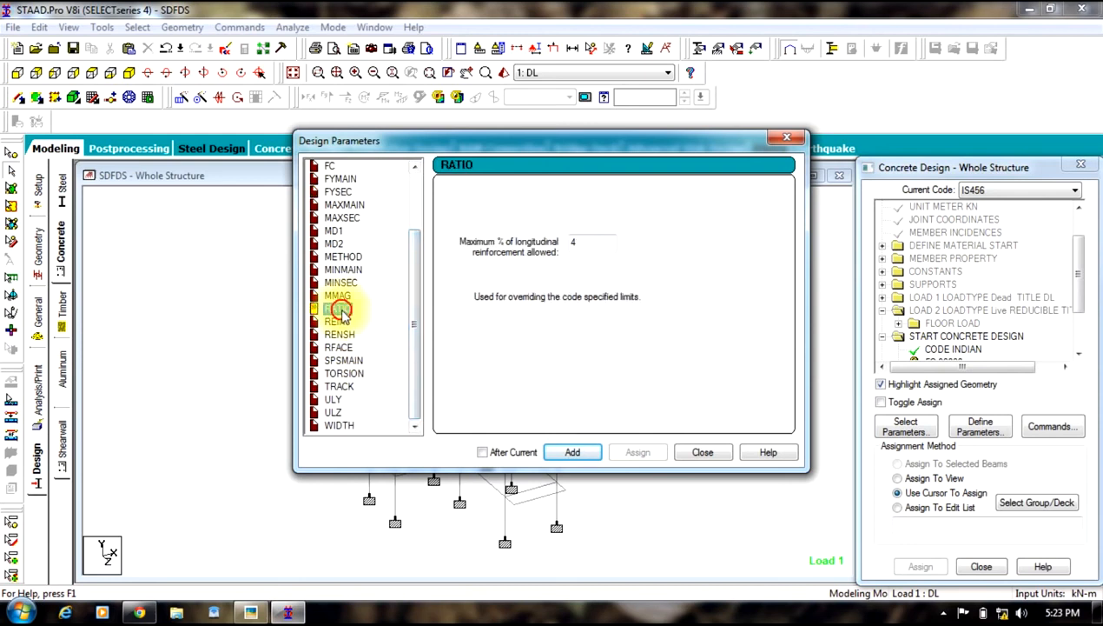
{"action": "left_click", "coordinate": [591, 242]}
{"action": "type", "text": "3"}
{"action": "left_click", "coordinate": [564, 454]}
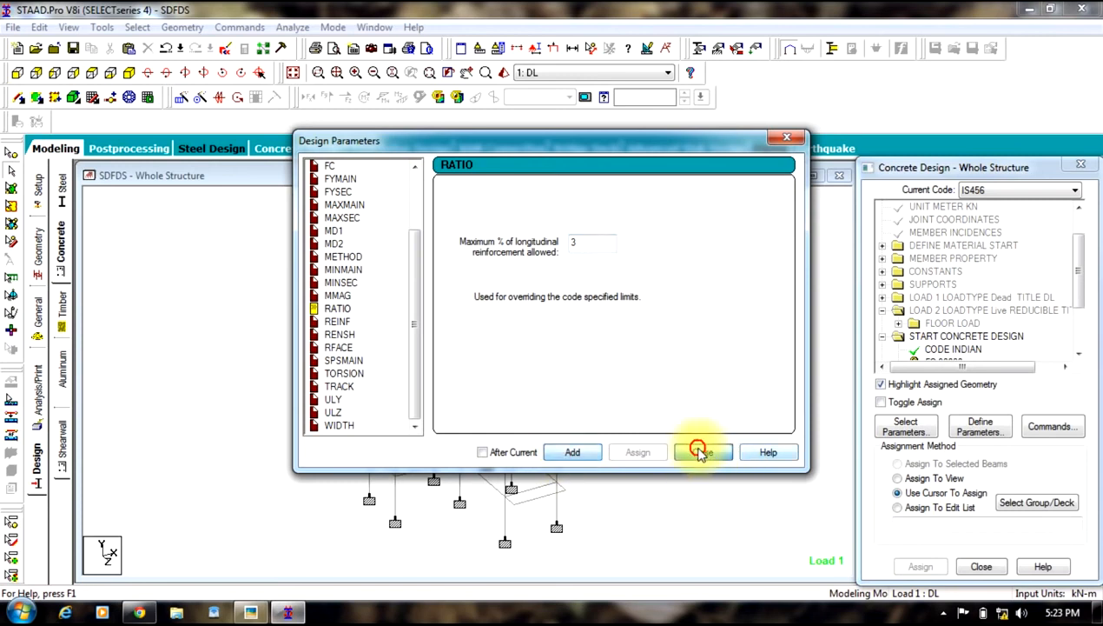
{"action": "left_click", "coordinate": [702, 451]}
Step: Add the DESIGN BEAM, DESIGN COLUMN and TAKE OFF concrete design commands
{"action": "scroll", "coordinate": [1077, 294], "scroll_direction": "down", "scroll_amount": 1}
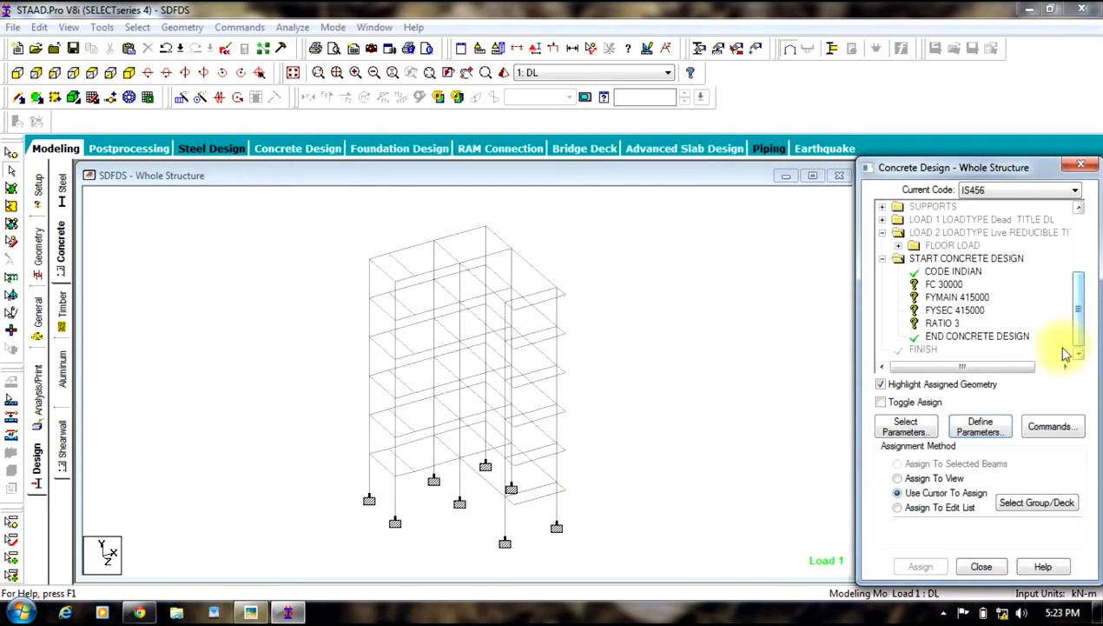
{"action": "left_click", "coordinate": [1048, 426]}
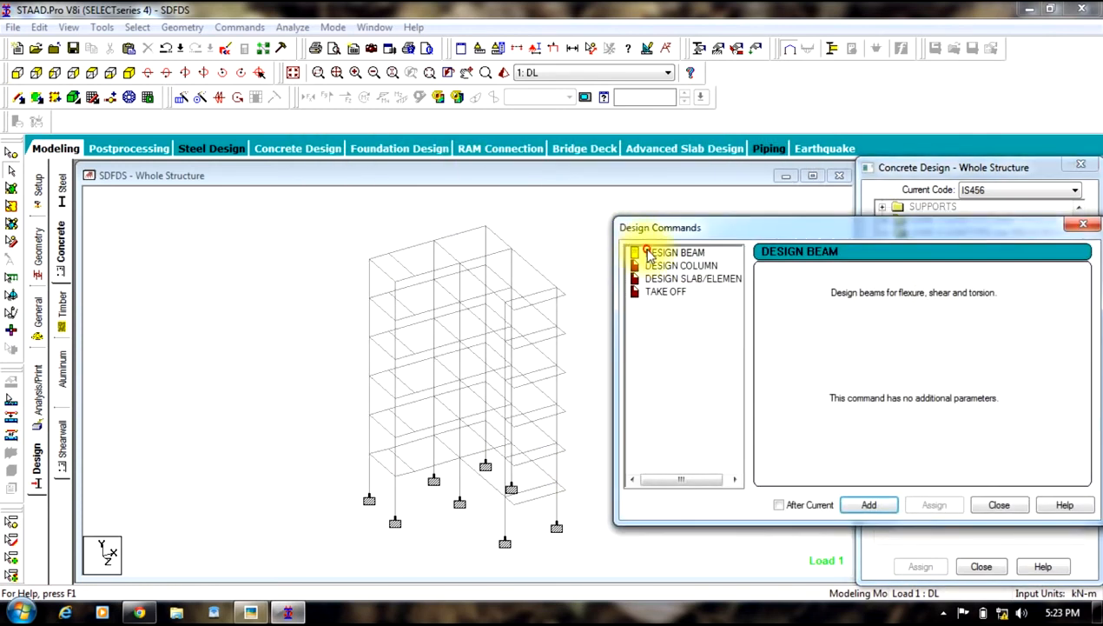
{"action": "left_click", "coordinate": [868, 505]}
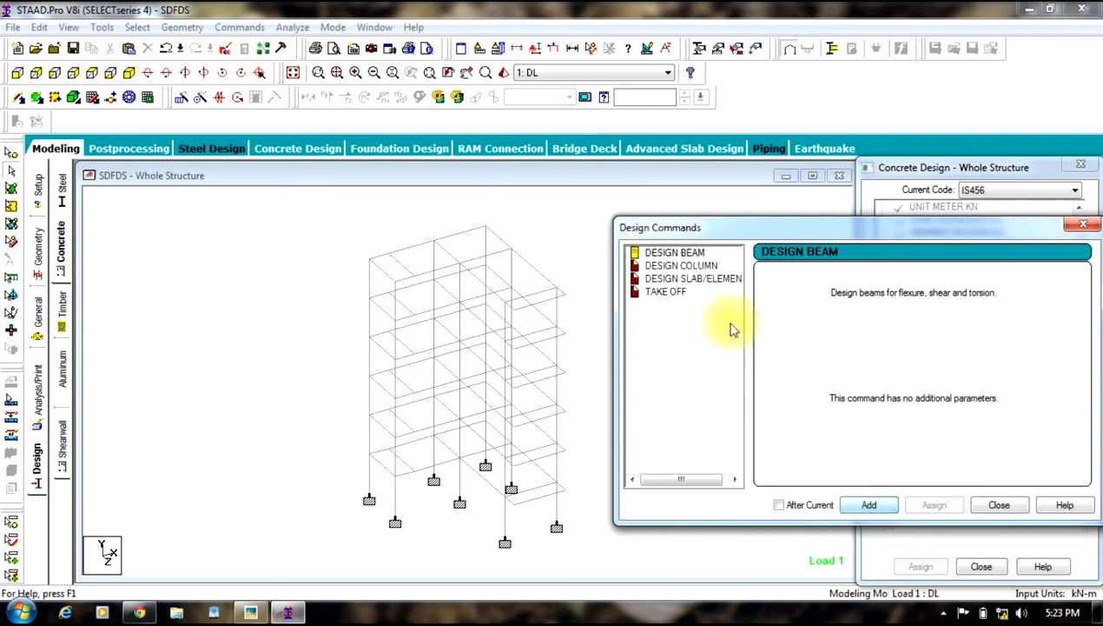
{"action": "left_click", "coordinate": [684, 265]}
{"action": "left_click", "coordinate": [862, 503]}
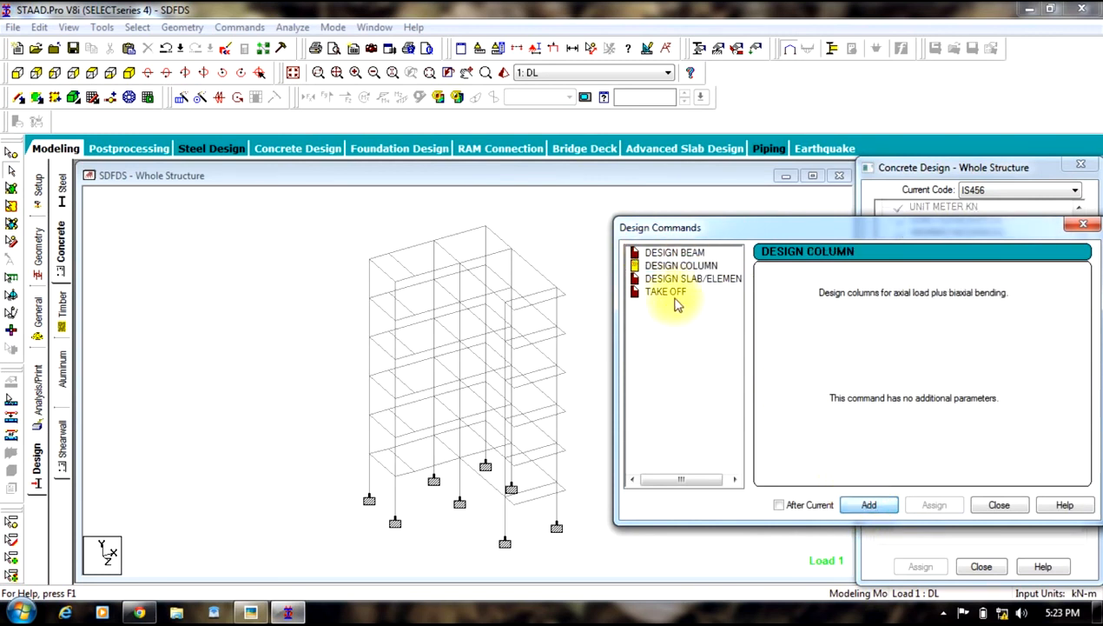
{"action": "left_click", "coordinate": [665, 292]}
{"action": "left_click", "coordinate": [864, 505]}
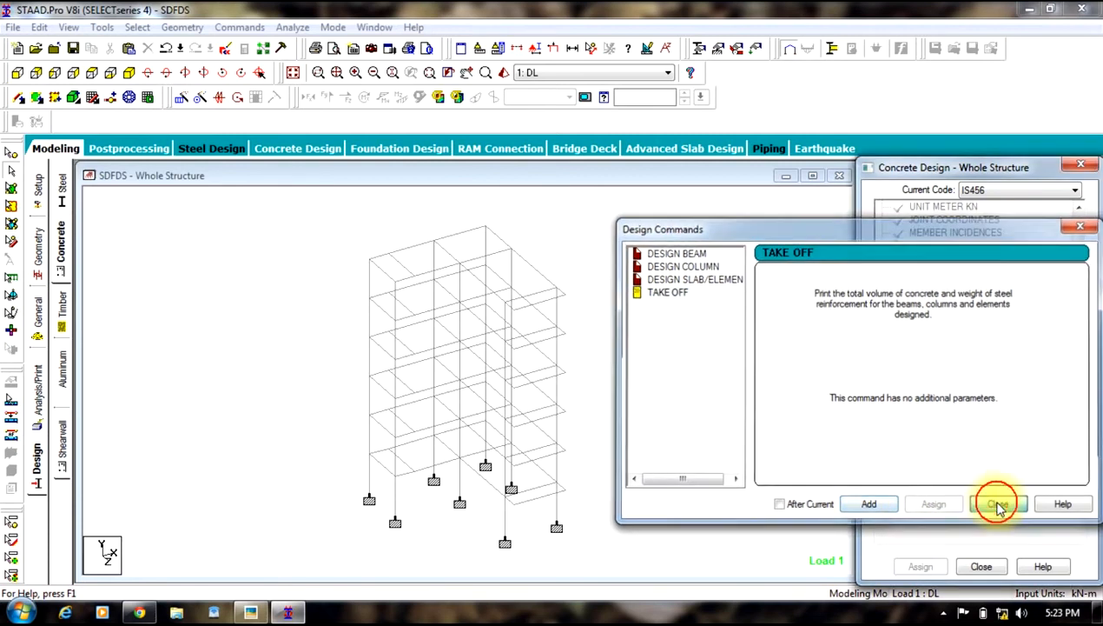
{"action": "left_click", "coordinate": [995, 505]}
Step: Assign the FC 30000 parameter to all members of the structure
{"action": "left_click_drag", "start_coordinate": [1081, 267], "coordinate": [1076, 313]}
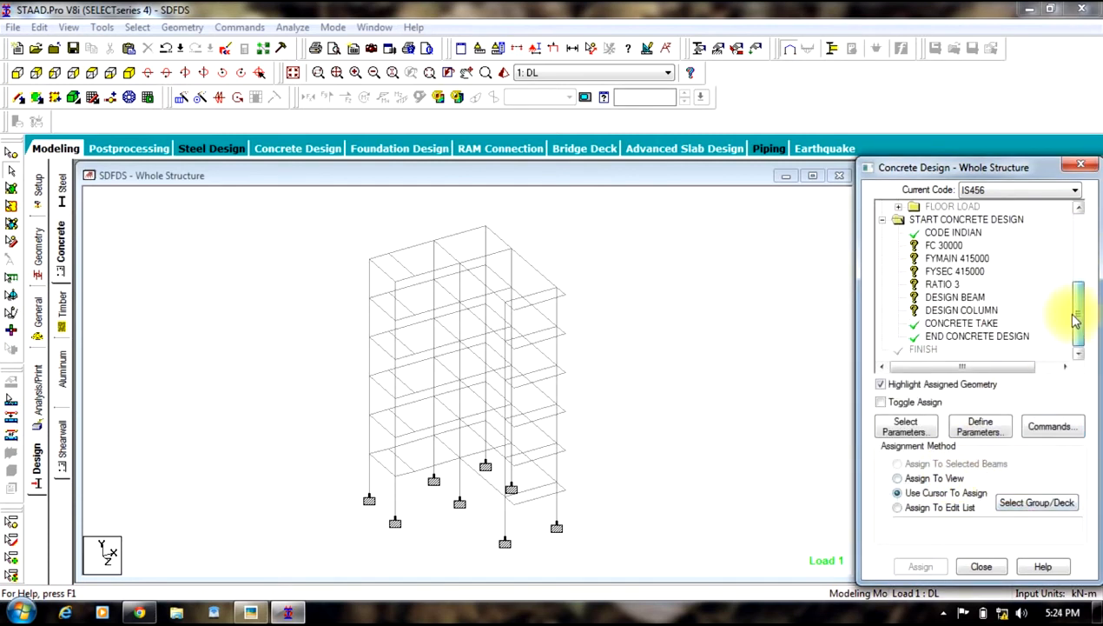
{"action": "left_click", "coordinate": [948, 246]}
{"action": "left_click_drag", "start_coordinate": [633, 197], "coordinate": [266, 575]}
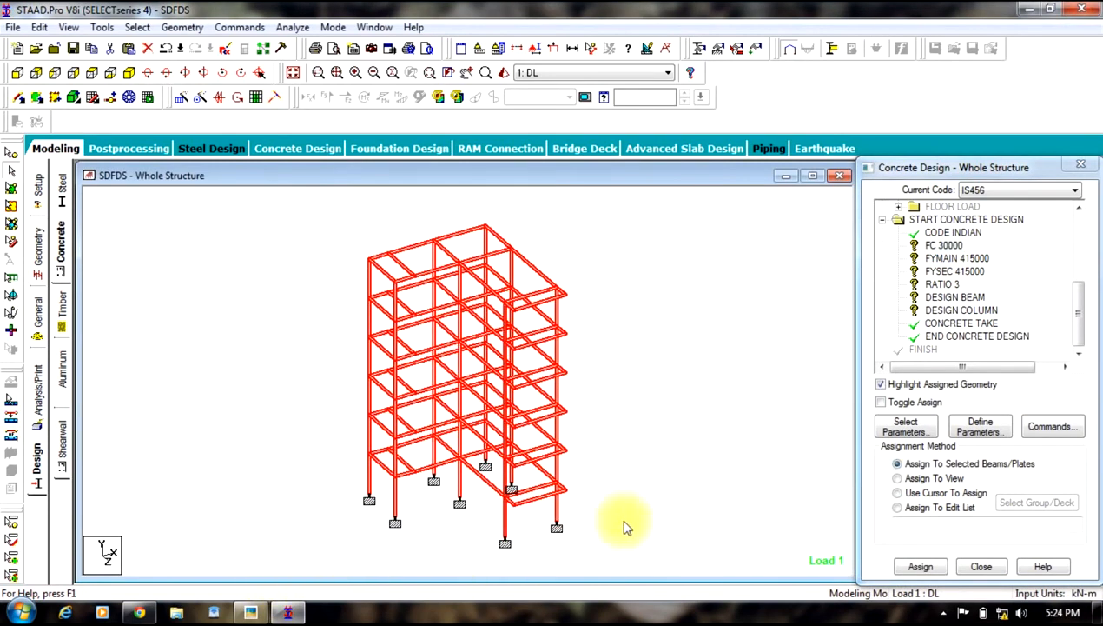
{"action": "left_click", "coordinate": [921, 565]}
{"action": "left_click", "coordinate": [980, 422]}
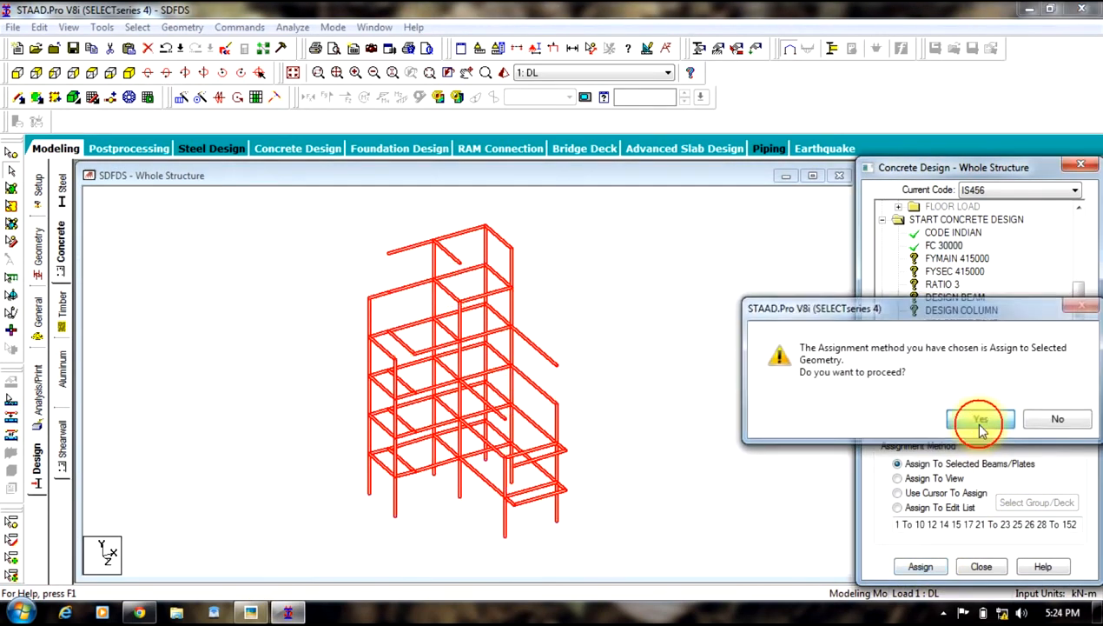
Step: Assign the FYMAIN 415000 parameter to all members of the structure
{"action": "left_click", "coordinate": [962, 259]}
{"action": "left_click_drag", "start_coordinate": [604, 201], "coordinate": [231, 591]}
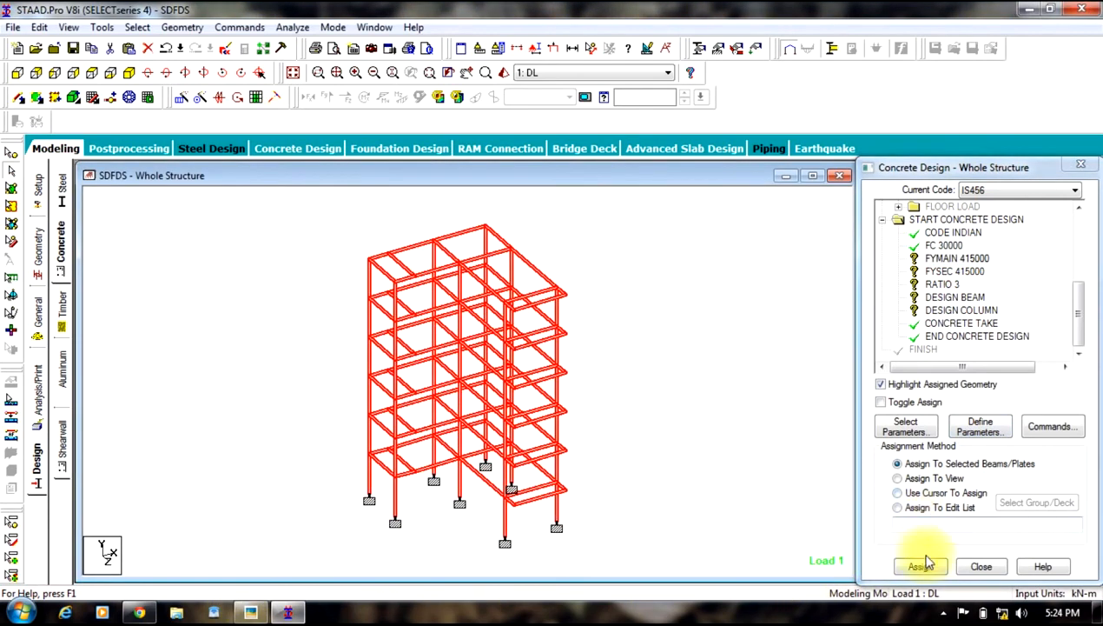
{"action": "left_click", "coordinate": [920, 566]}
{"action": "left_click", "coordinate": [977, 420]}
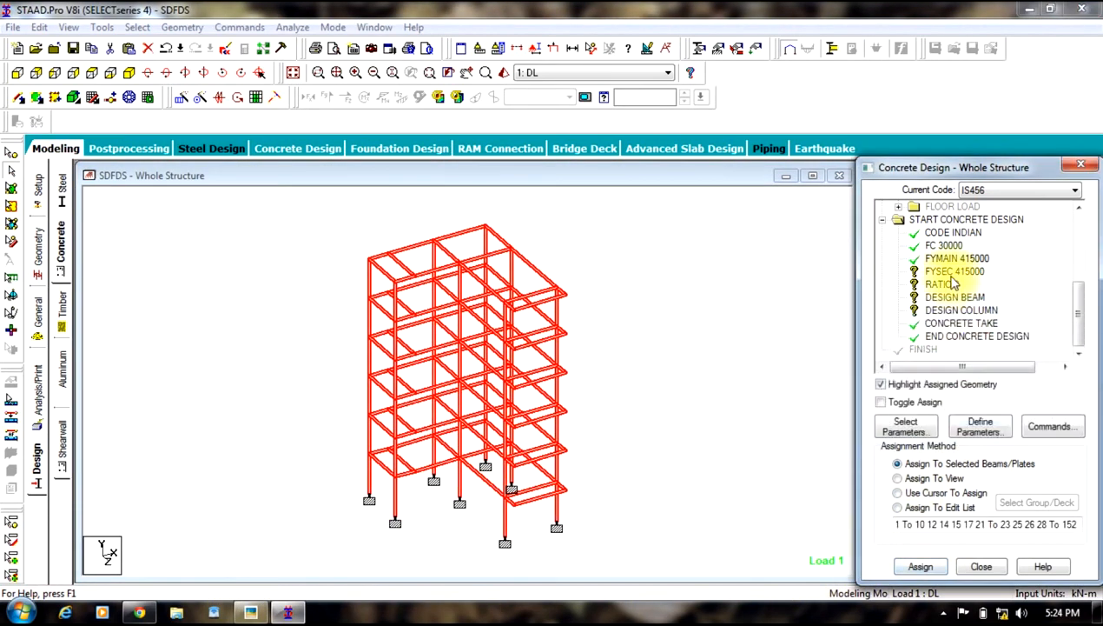
Step: Assign the FYSEC 415000 parameter to all members of the structure
{"action": "left_click", "coordinate": [954, 284]}
{"action": "left_click_drag", "start_coordinate": [661, 200], "coordinate": [228, 594]}
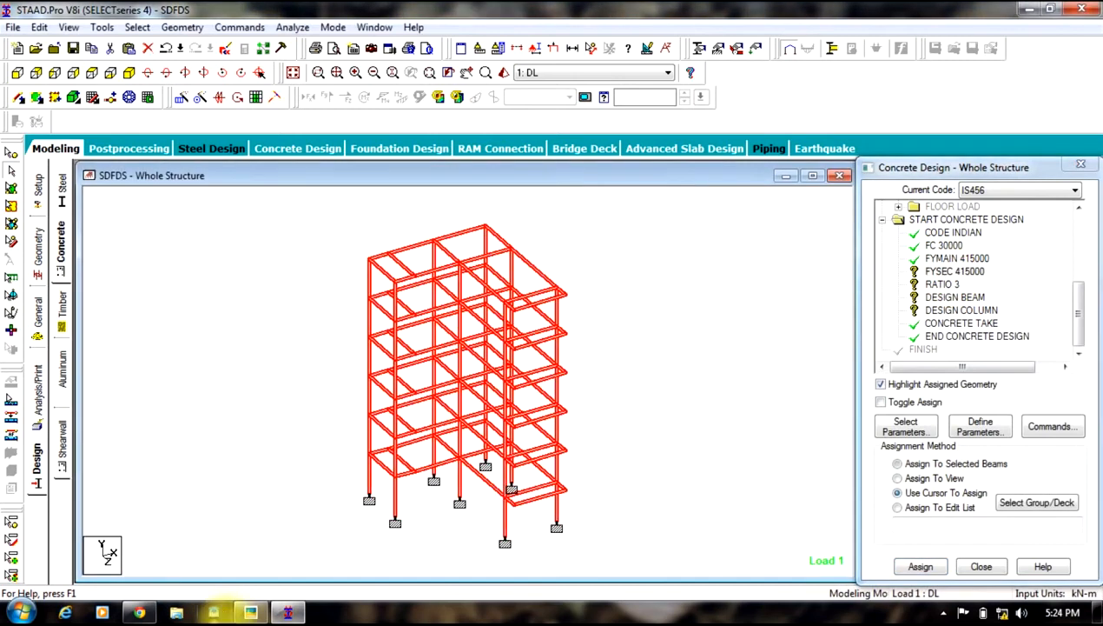
{"action": "left_click", "coordinate": [921, 565]}
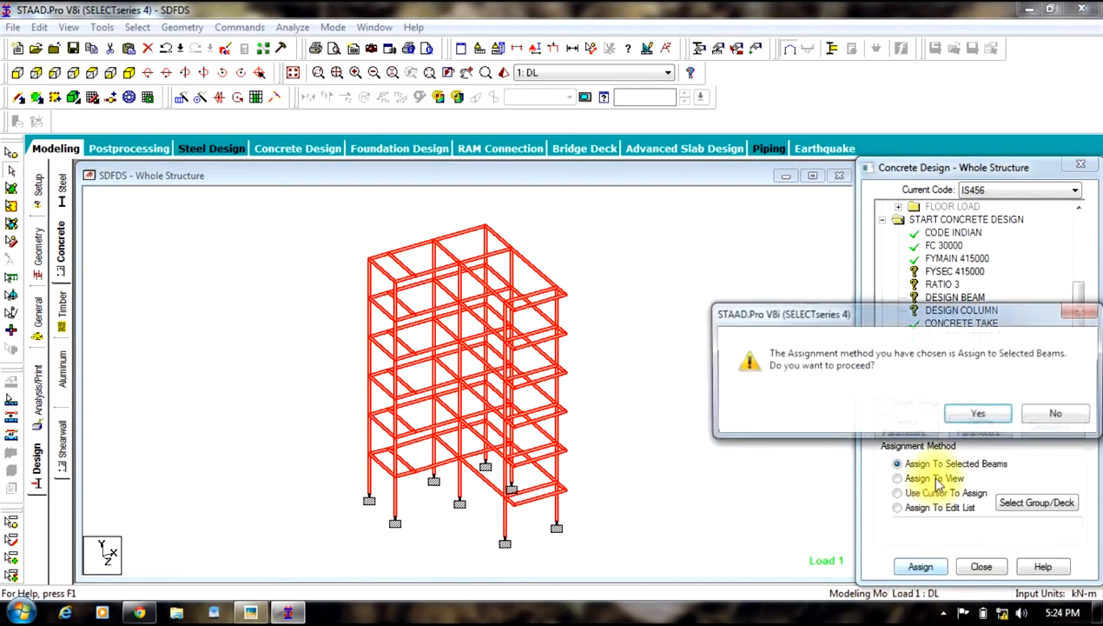
{"action": "left_click", "coordinate": [978, 411]}
Step: Assign the RATIO 3 parameter to all members of the structure
{"action": "left_click", "coordinate": [943, 286]}
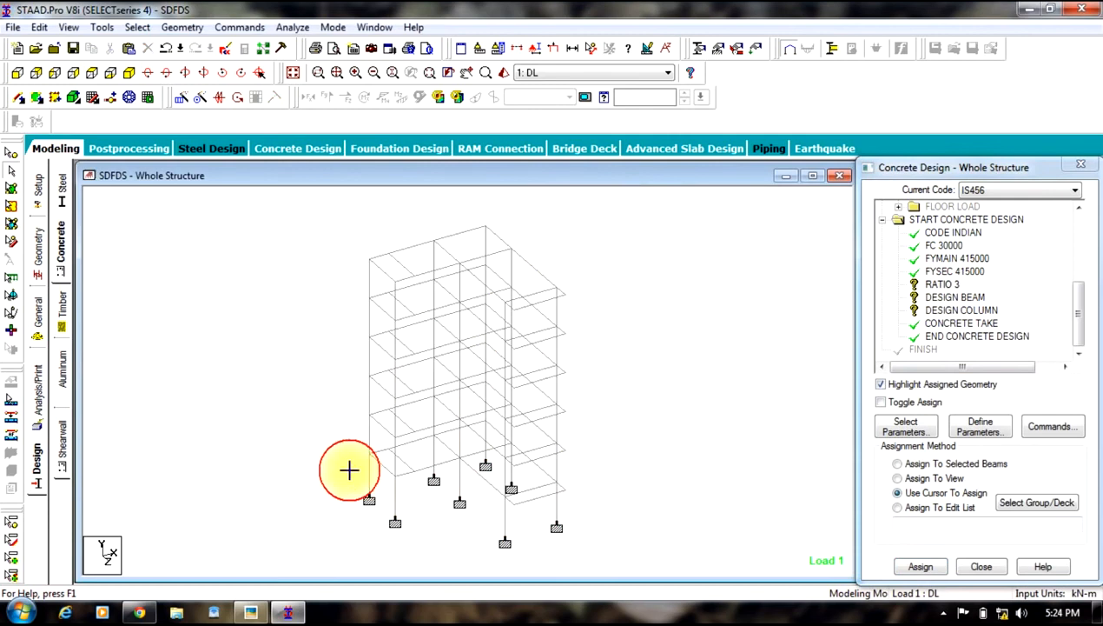
{"action": "left_click", "coordinate": [921, 565]}
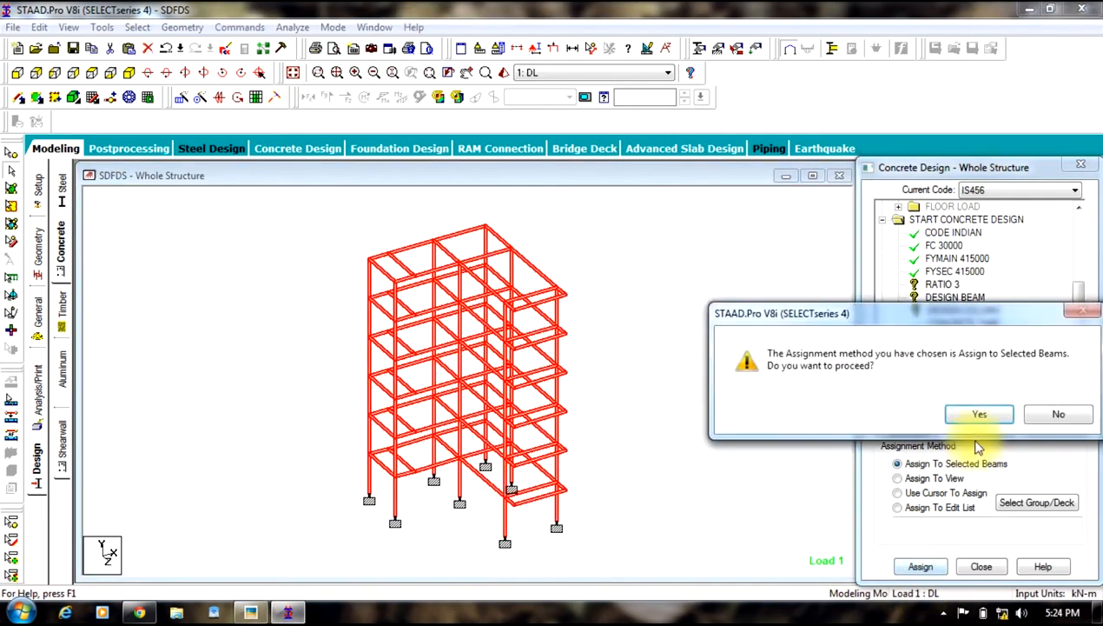
{"action": "left_click", "coordinate": [965, 417]}
Step: Assign the DESIGN BEAM command to all beams parallel to the X and Z directions
{"action": "left_click", "coordinate": [955, 298]}
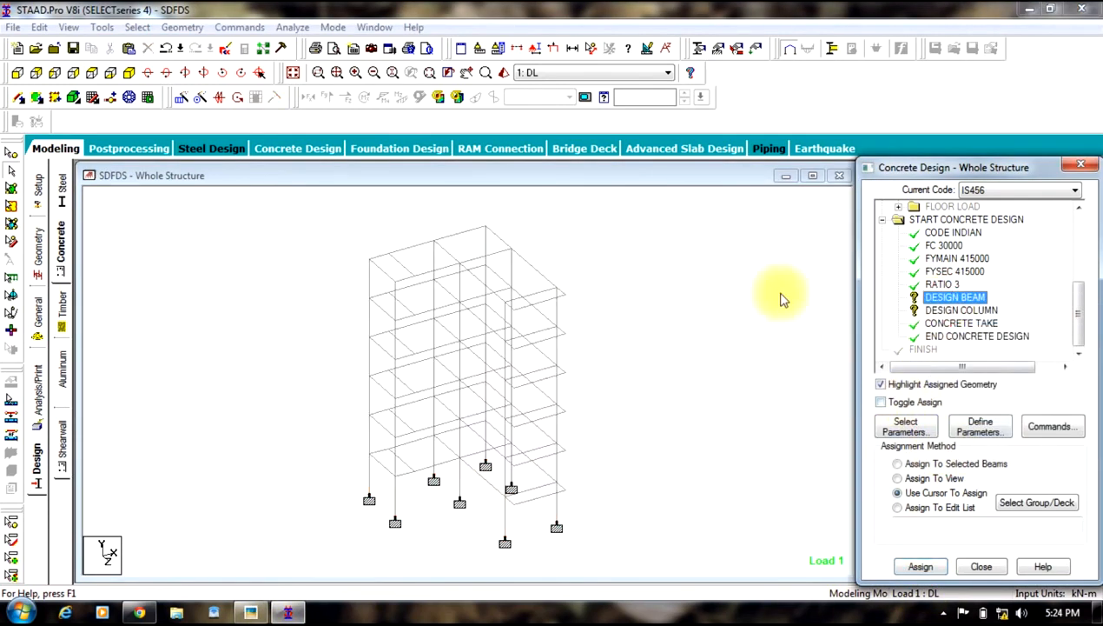
{"action": "left_click", "coordinate": [137, 27]}
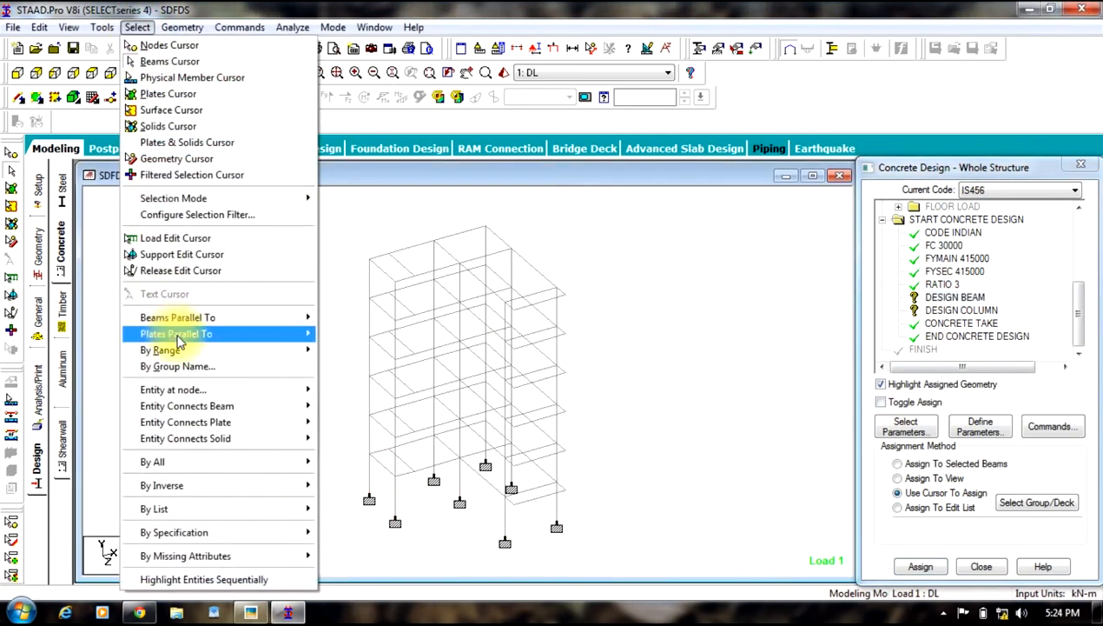
{"action": "mouse_move", "coordinate": [295, 318]}
{"action": "left_click", "coordinate": [332, 320]}
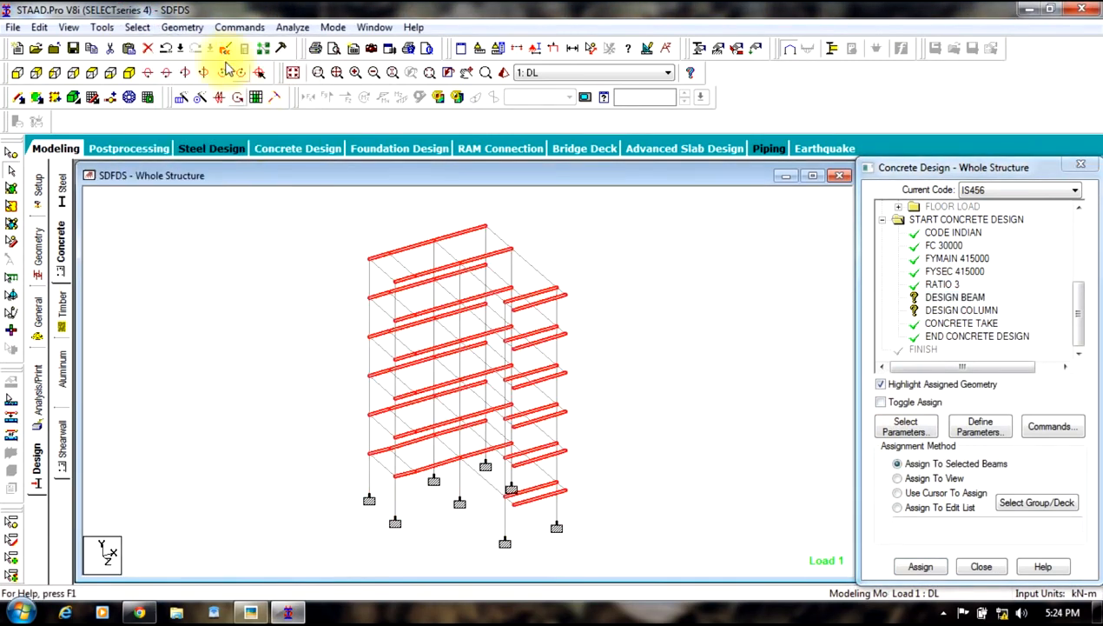
{"action": "left_click", "coordinate": [137, 27]}
{"action": "mouse_move", "coordinate": [261, 318]}
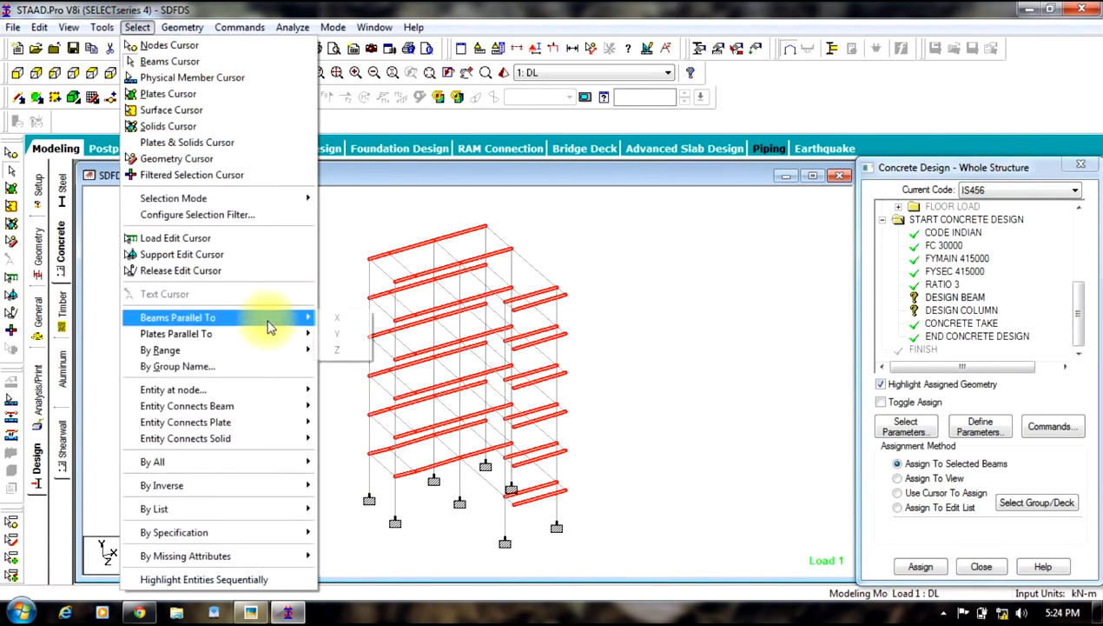
{"action": "left_click", "coordinate": [348, 350]}
{"action": "left_click", "coordinate": [921, 566]}
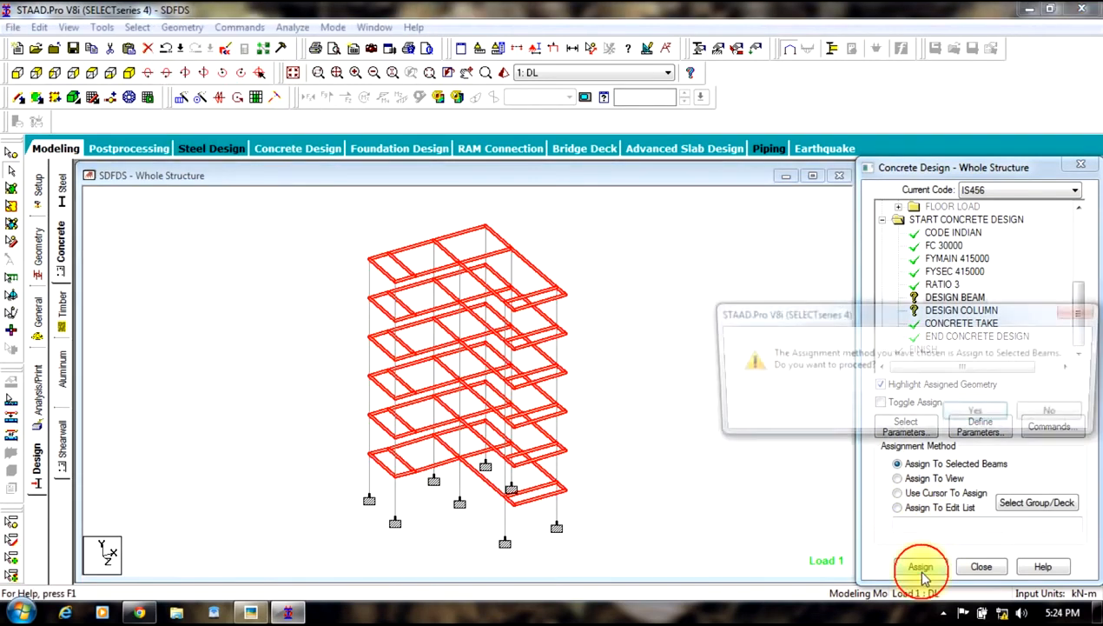
{"action": "left_click", "coordinate": [979, 410]}
Step: Assign the DESIGN COLUMN command to all members parallel to the Y direction
{"action": "left_click", "coordinate": [960, 310]}
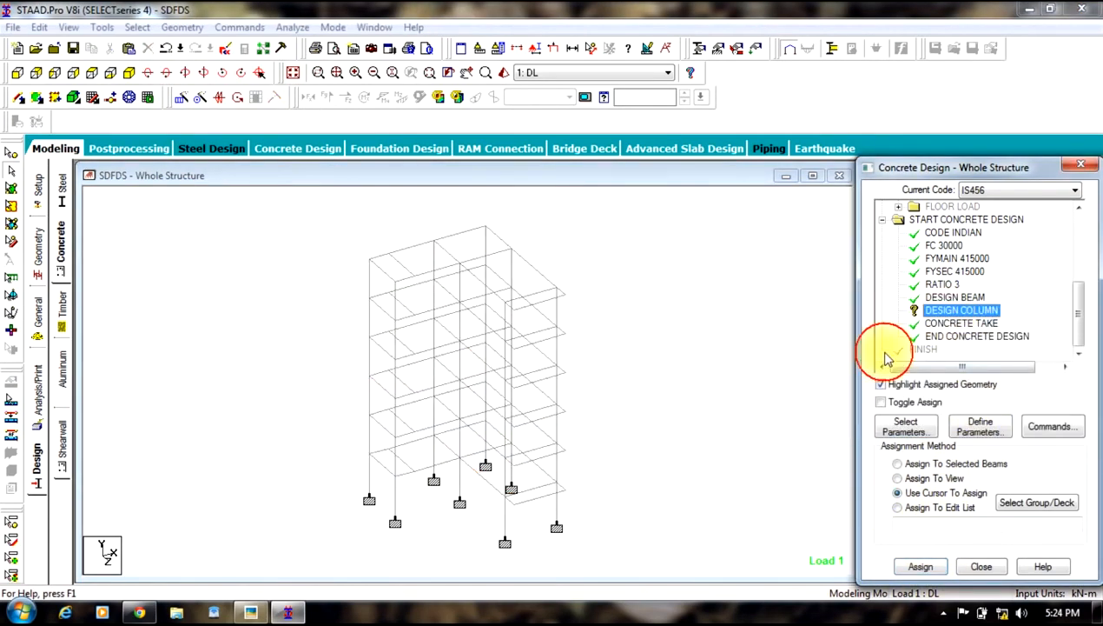
{"action": "left_click", "coordinate": [138, 27]}
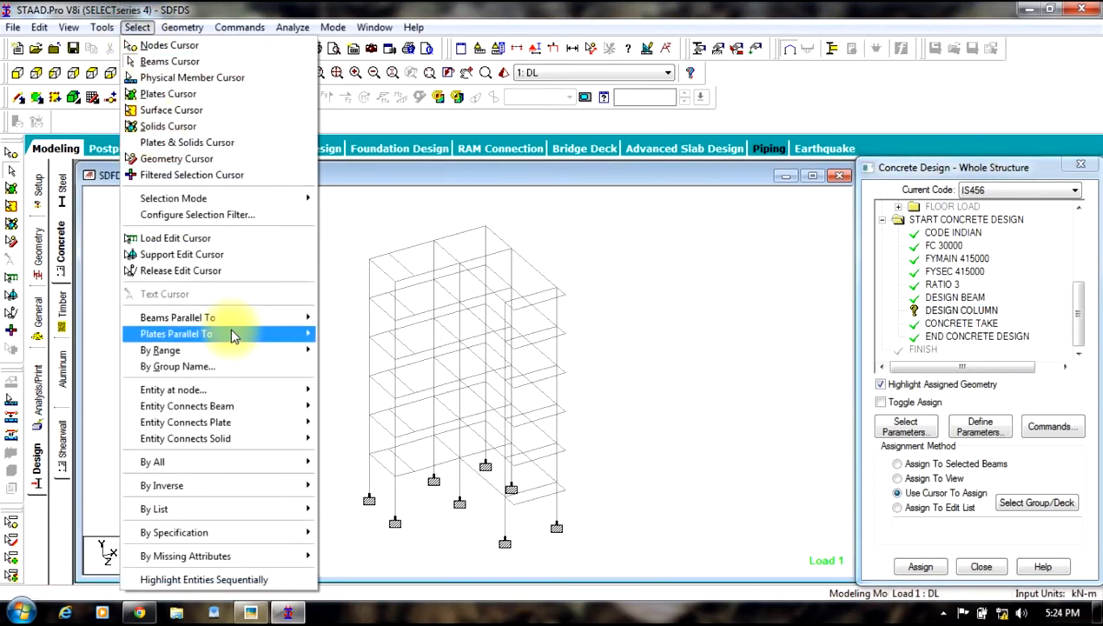
{"action": "mouse_move", "coordinate": [260, 317]}
{"action": "left_click", "coordinate": [354, 342]}
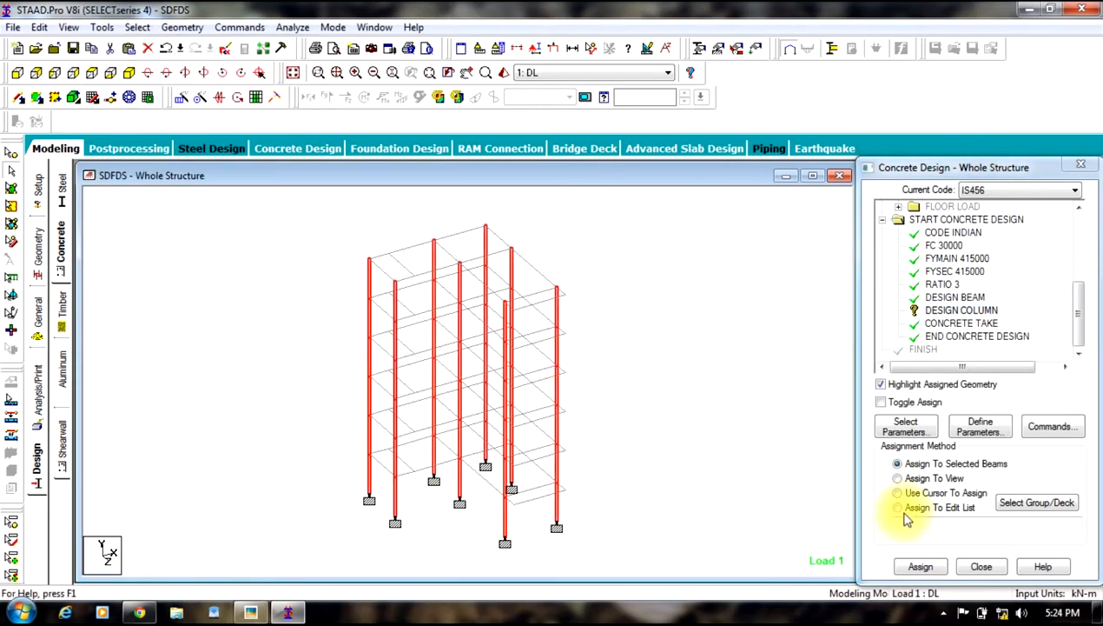
{"action": "left_click", "coordinate": [920, 565]}
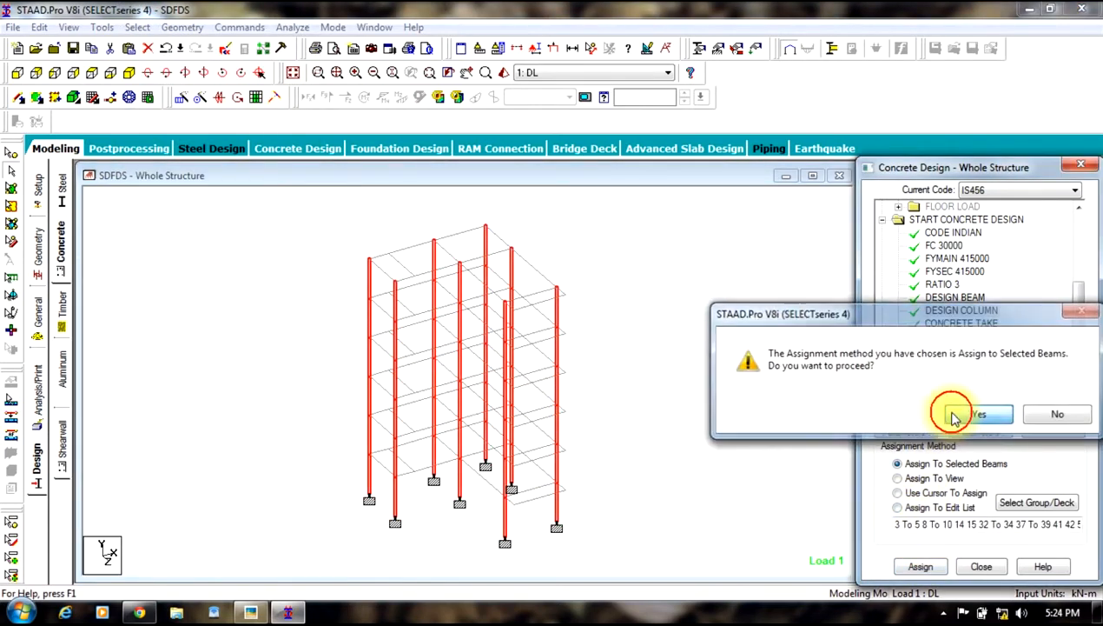
{"action": "left_click", "coordinate": [914, 414]}
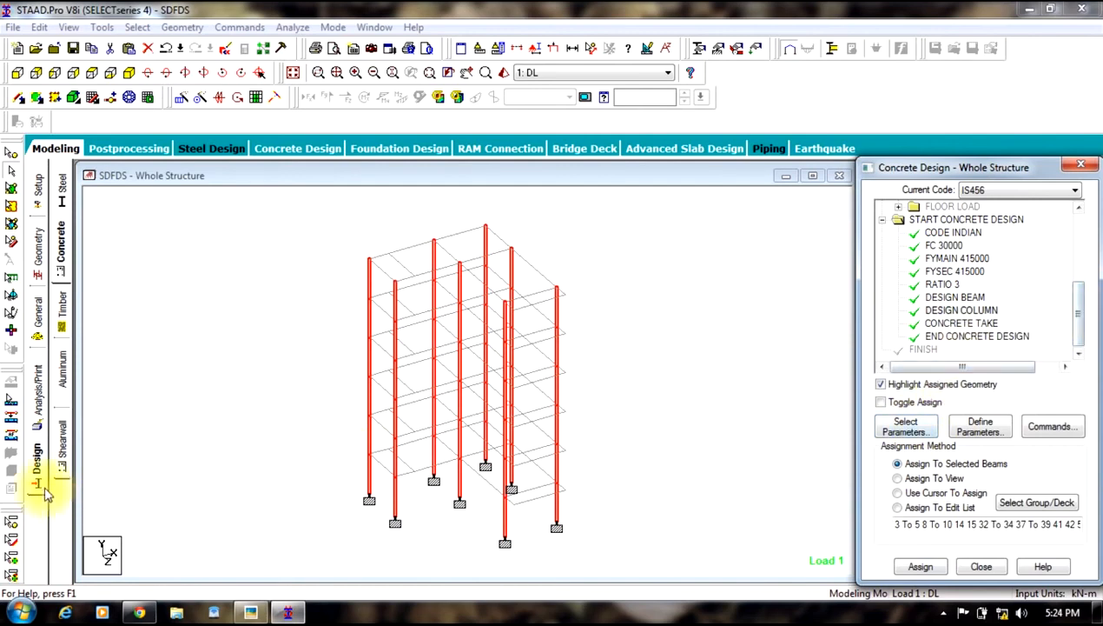
Step: Add a Perform Analysis command with the No Print option
{"action": "left_click", "coordinate": [150, 467]}
{"action": "left_click", "coordinate": [38, 408]}
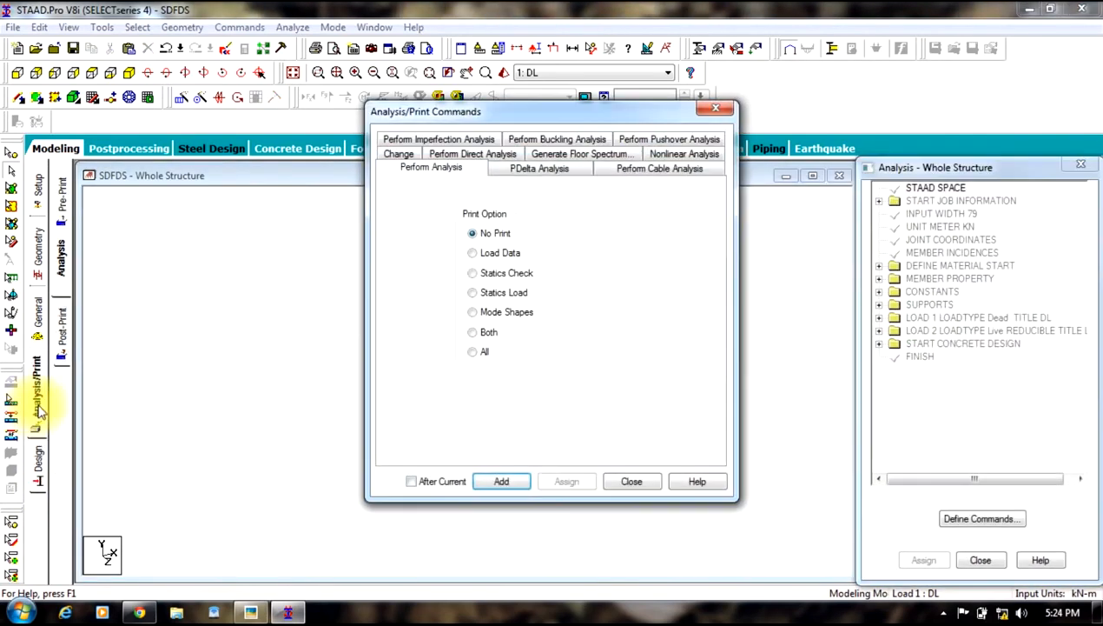
{"action": "left_click", "coordinate": [504, 480]}
{"action": "left_click", "coordinate": [622, 481]}
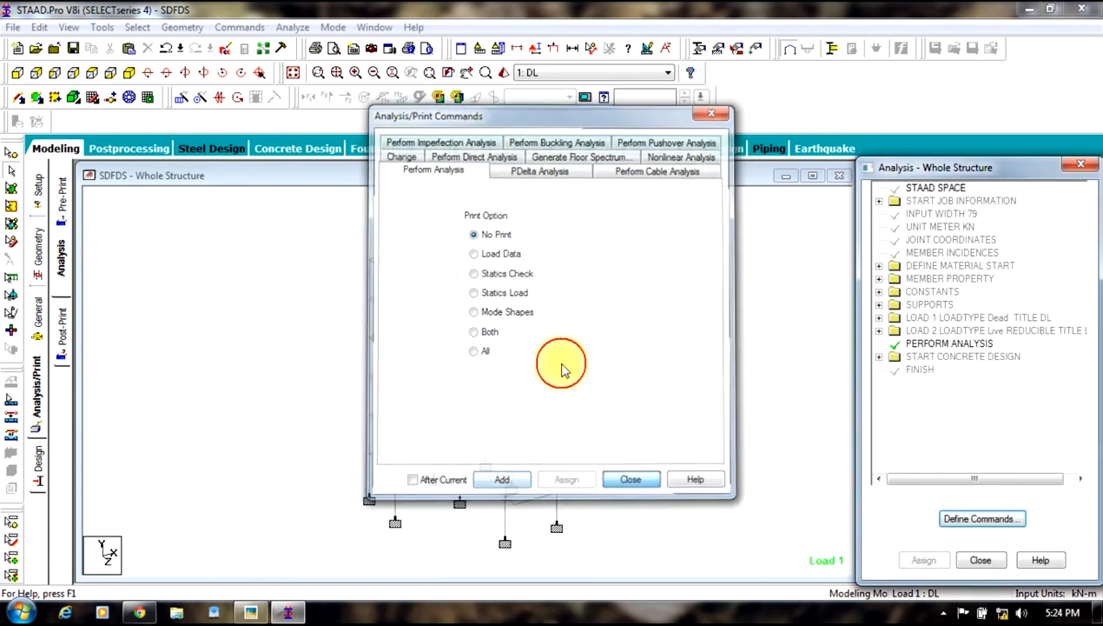
Step: Run the analysis and open the results in post-processing with load cases 1 DL and 2 LL
{"action": "left_click", "coordinate": [293, 27]}
{"action": "left_click", "coordinate": [295, 41]}
{"action": "left_click", "coordinate": [448, 332]}
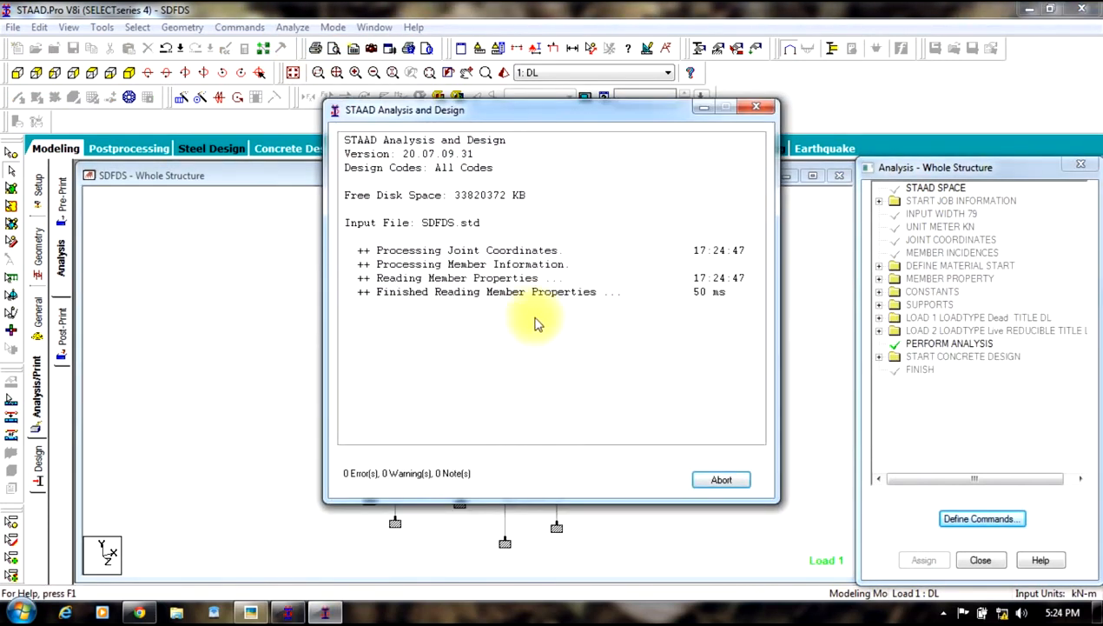
{"action": "left_click_drag", "start_coordinate": [569, 100], "coordinate": [592, 46]}
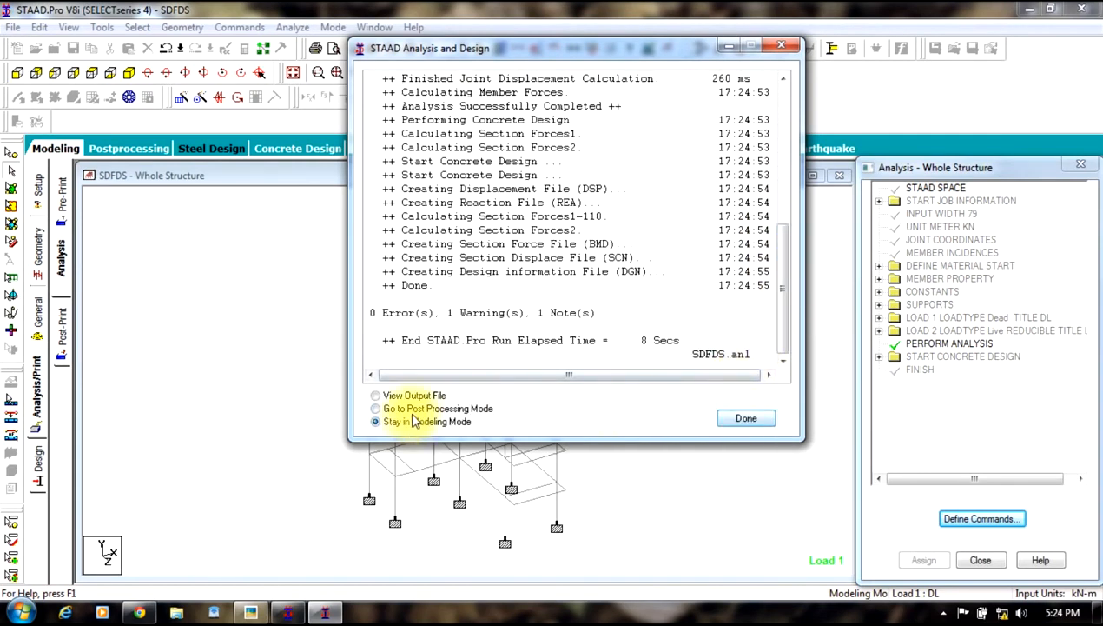
{"action": "left_click", "coordinate": [746, 418]}
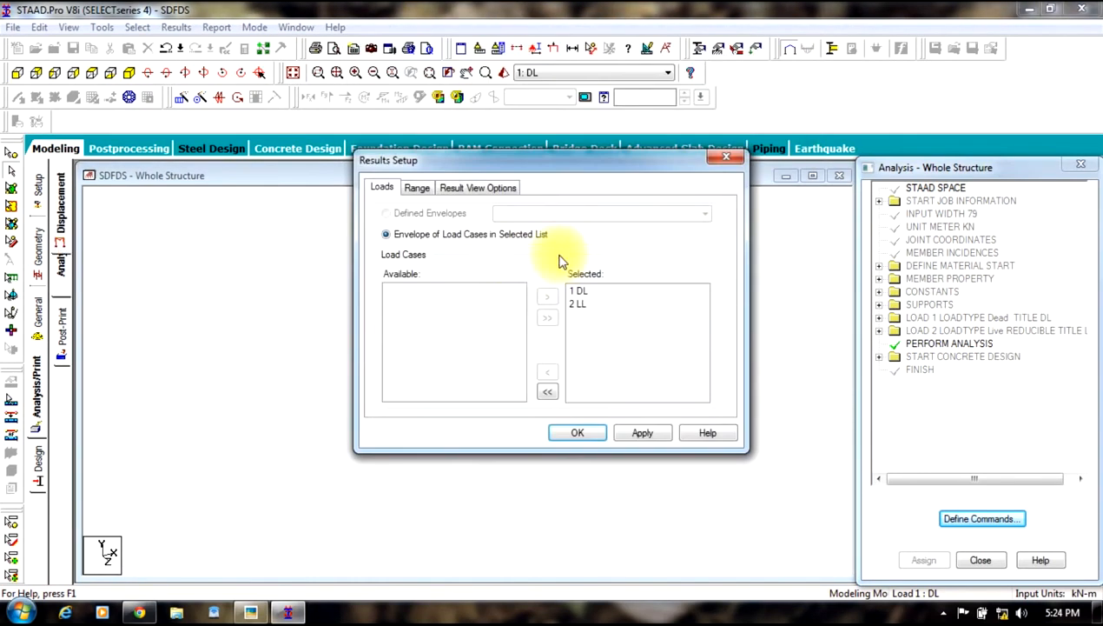
{"action": "left_click", "coordinate": [578, 432]}
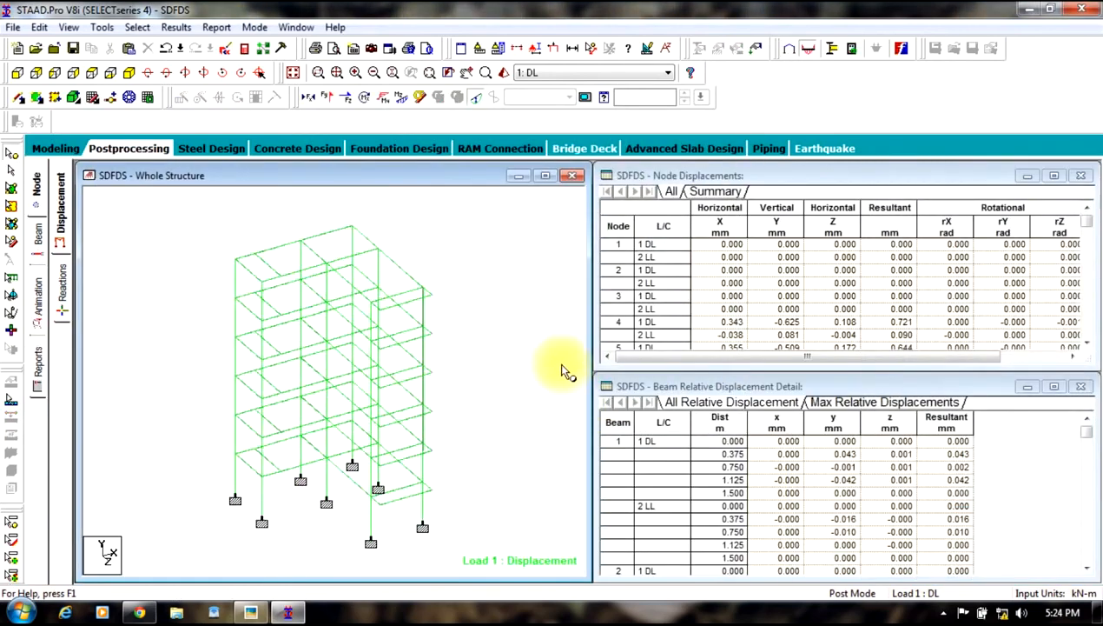
Step: Maximize the structure view and display the displacement for load case 2 LL
{"action": "double_click", "coordinate": [543, 178]}
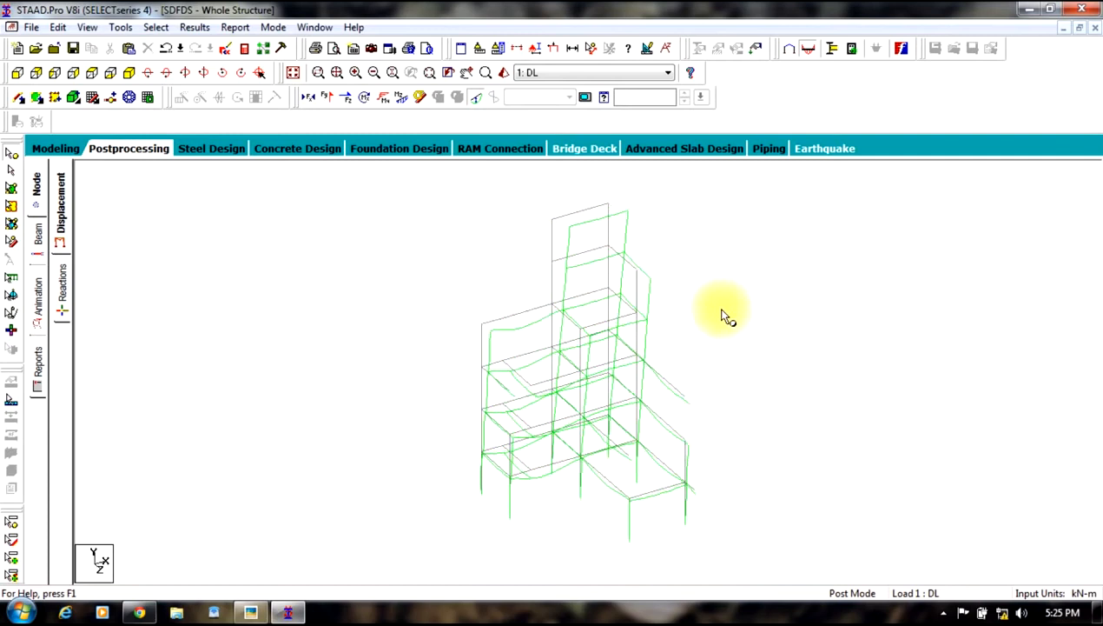
{"action": "left_click", "coordinate": [553, 76]}
{"action": "left_click", "coordinate": [557, 106]}
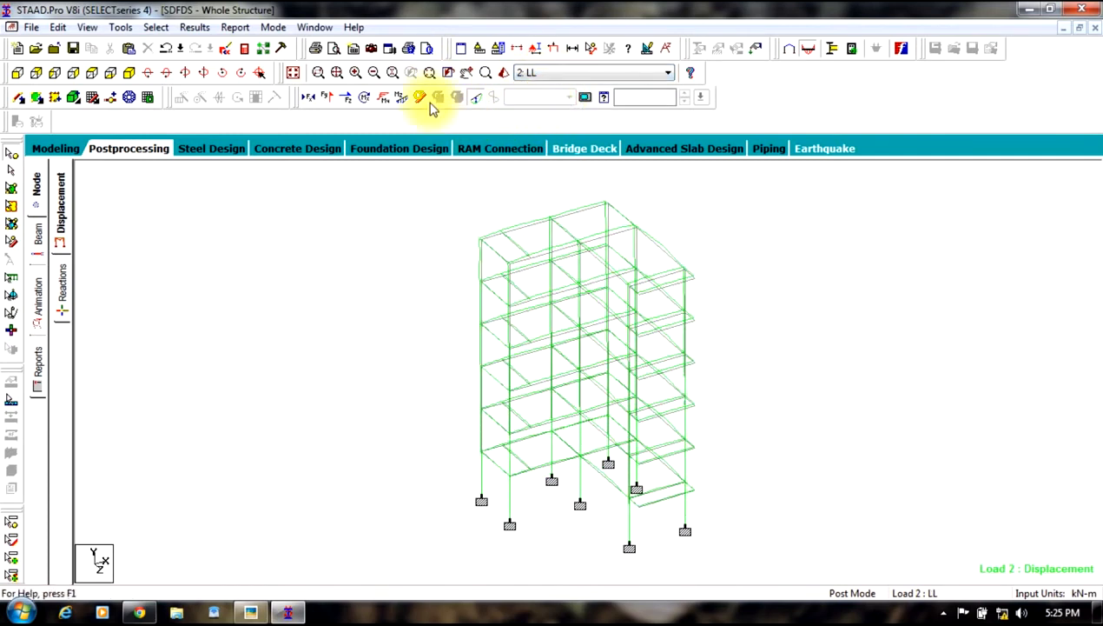
Step: Display torsion, shear, bending and axial force diagrams on the structure
{"action": "left_click", "coordinate": [401, 97]}
{"action": "left_click", "coordinate": [383, 97]}
{"action": "left_click", "coordinate": [329, 101]}
{"action": "left_click", "coordinate": [347, 101]}
{"action": "left_click", "coordinate": [365, 101]}
{"action": "left_click", "coordinate": [300, 97]}
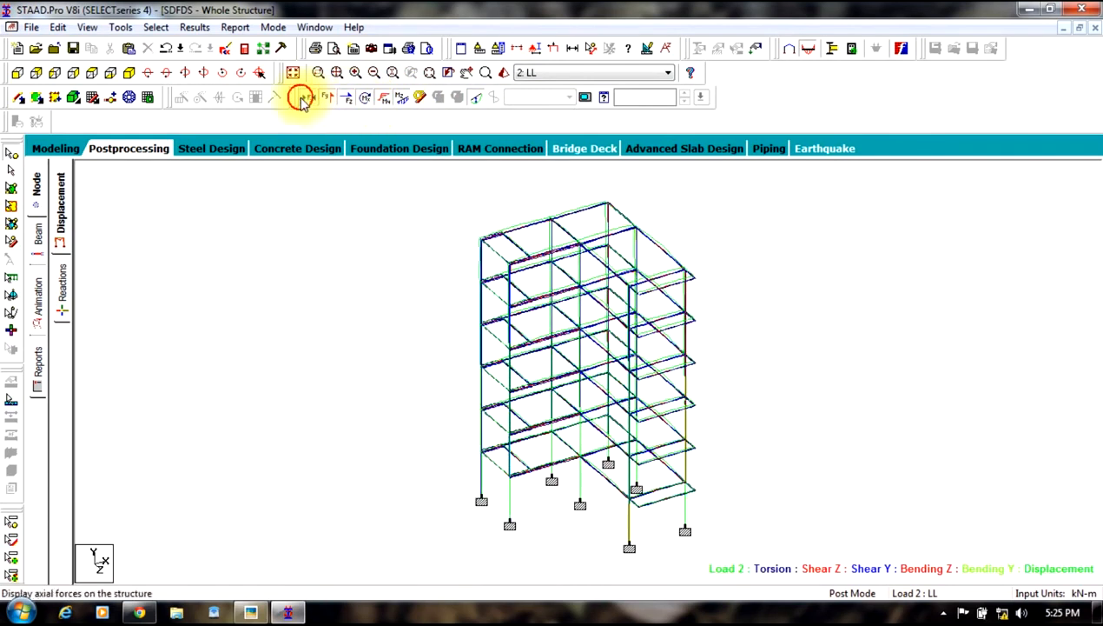
Step: Switch the displayed load case between 1 DL and 2 LL to compare the force diagrams
{"action": "left_click", "coordinate": [530, 72]}
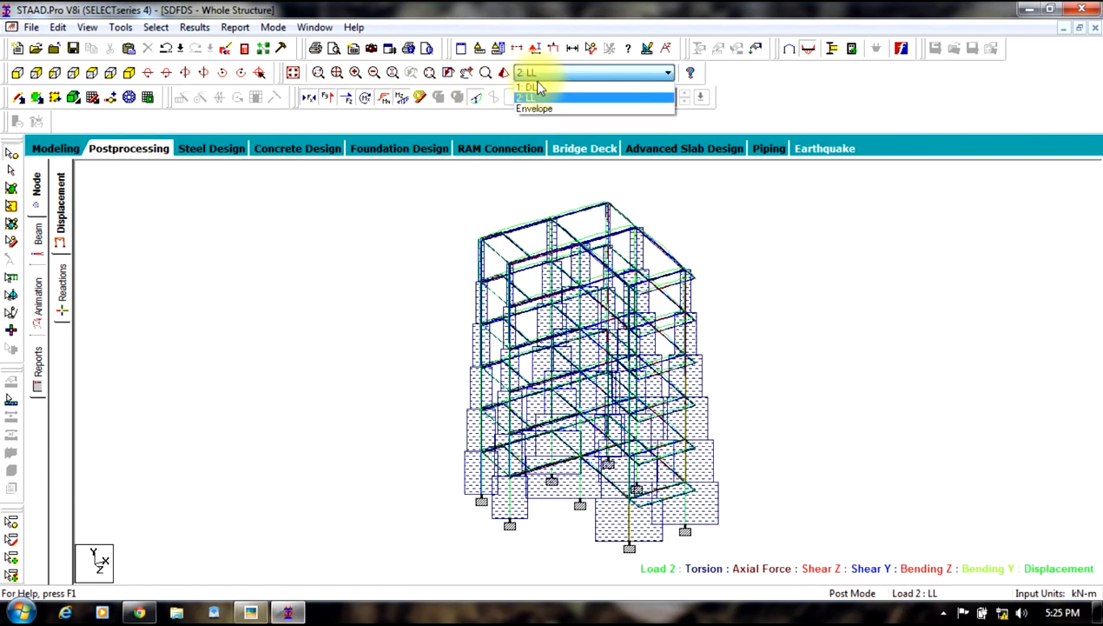
{"action": "left_click", "coordinate": [533, 83]}
{"action": "left_click", "coordinate": [534, 72]}
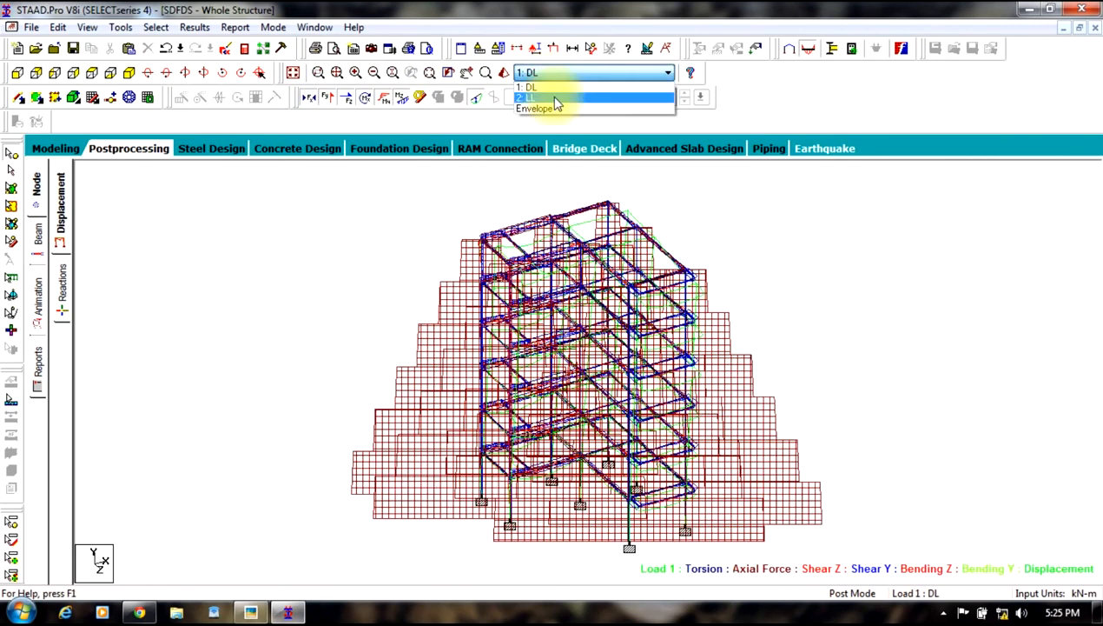
{"action": "left_click", "coordinate": [533, 96]}
{"action": "left_click", "coordinate": [543, 75]}
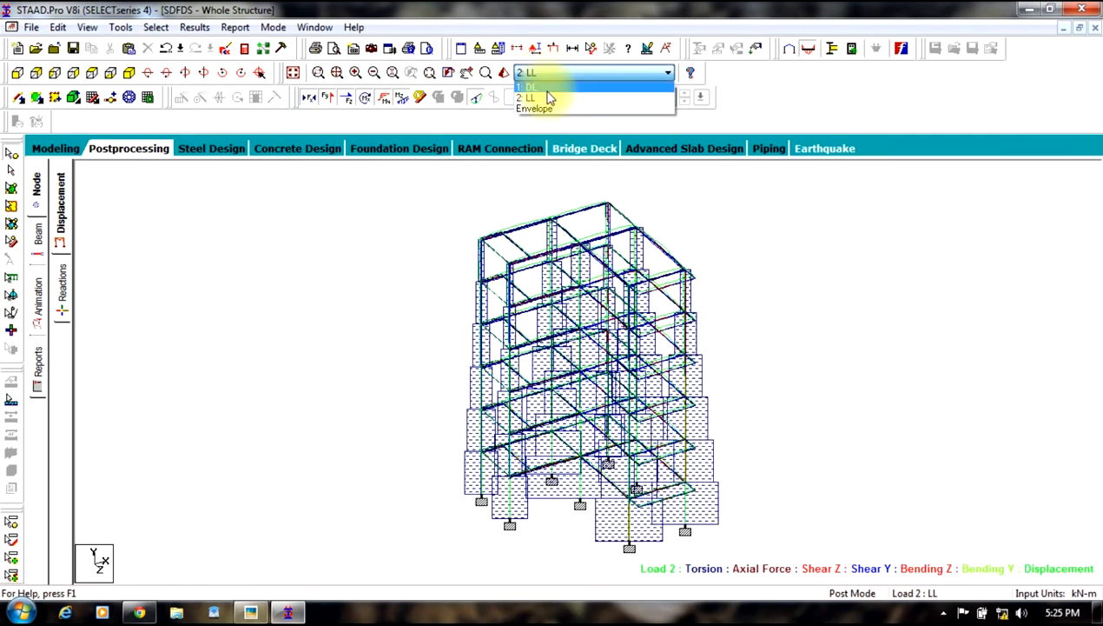
{"action": "left_click", "coordinate": [539, 84]}
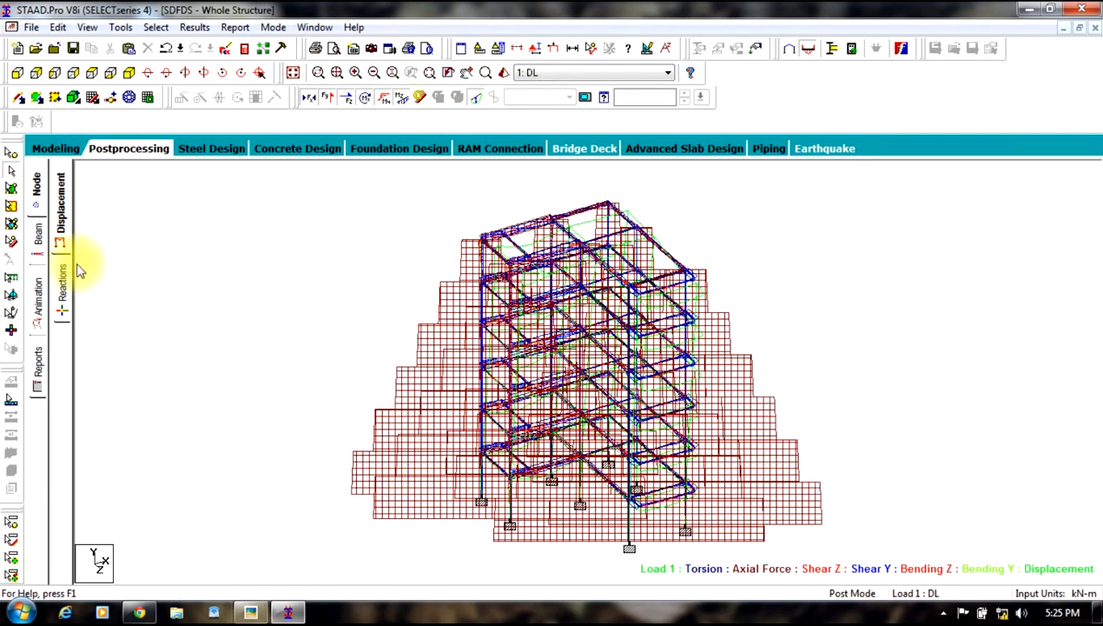
Step: Turn off all the force and moment diagrams on the structure
{"action": "left_click", "coordinate": [308, 98]}
{"action": "left_click", "coordinate": [326, 100]}
{"action": "left_click", "coordinate": [346, 100]}
{"action": "left_click", "coordinate": [365, 100]}
{"action": "left_click", "coordinate": [385, 100]}
{"action": "left_click", "coordinate": [403, 100]}
{"action": "left_click", "coordinate": [473, 100]}
{"action": "left_click", "coordinate": [474, 100]}
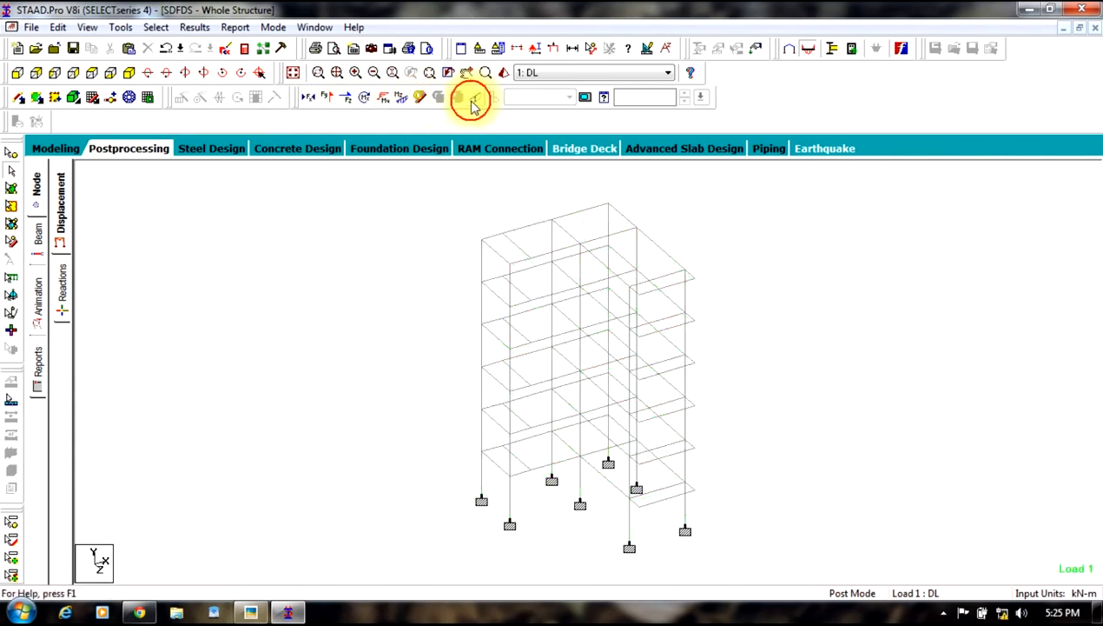
Step: View the support reaction results with the structure window maximized
{"action": "left_click", "coordinate": [64, 291]}
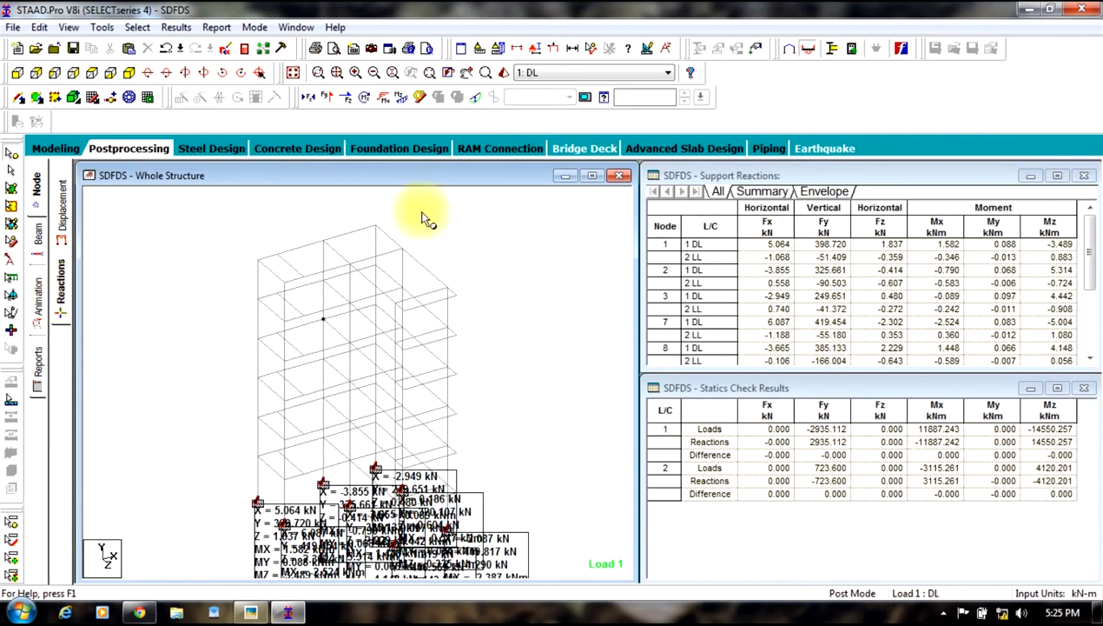
{"action": "left_click", "coordinate": [592, 176]}
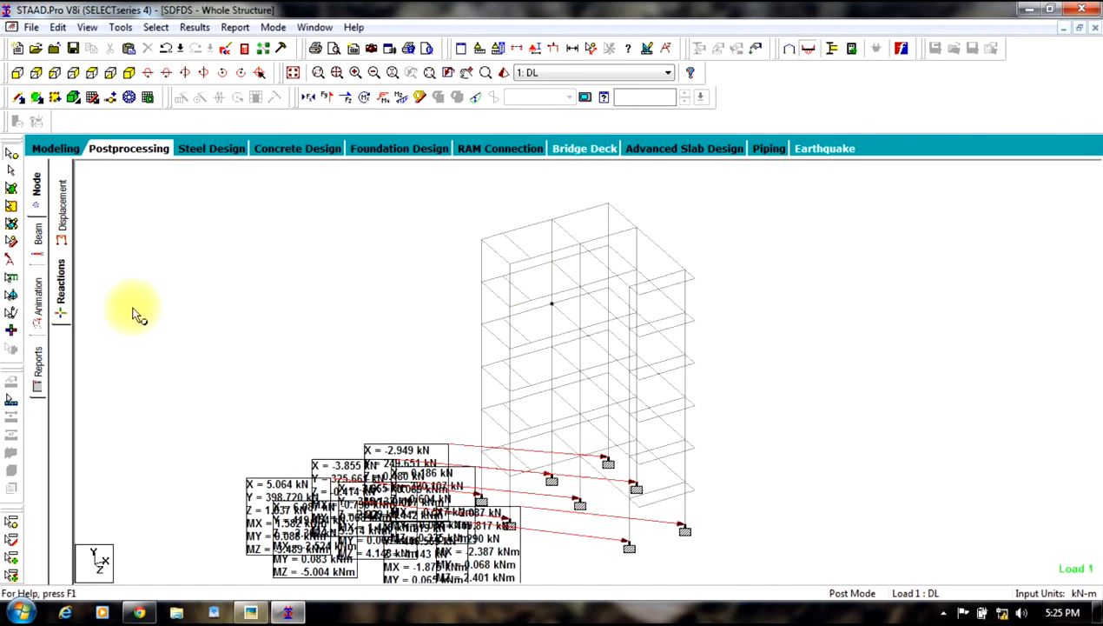
Step: Animate the structure's section displacement
{"action": "left_click", "coordinate": [39, 315]}
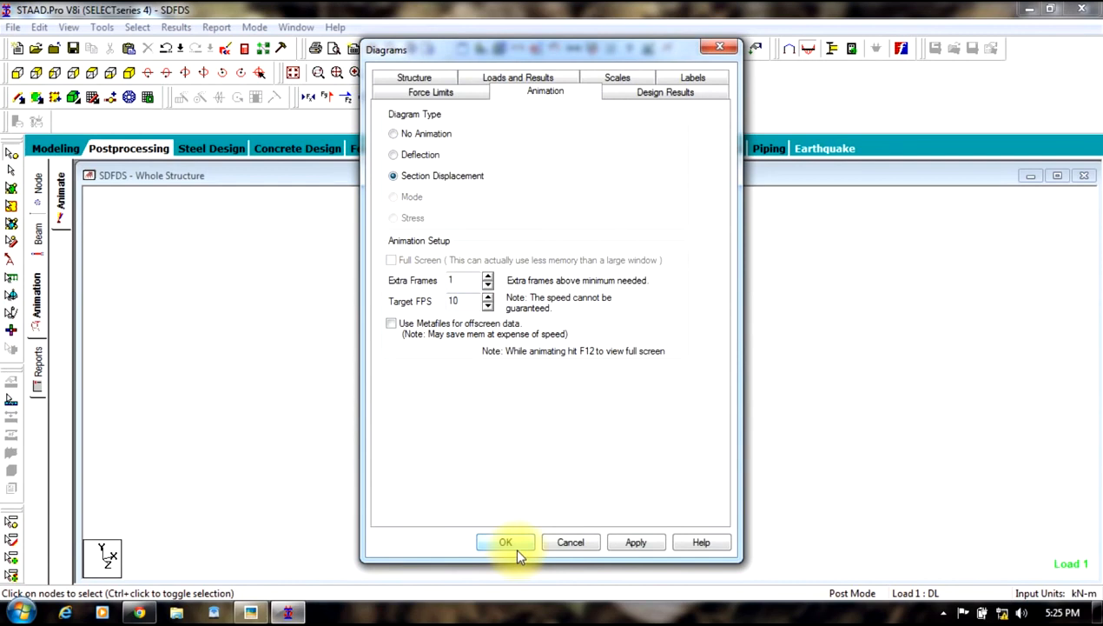
{"action": "left_click", "coordinate": [635, 541]}
{"action": "left_click", "coordinate": [505, 542]}
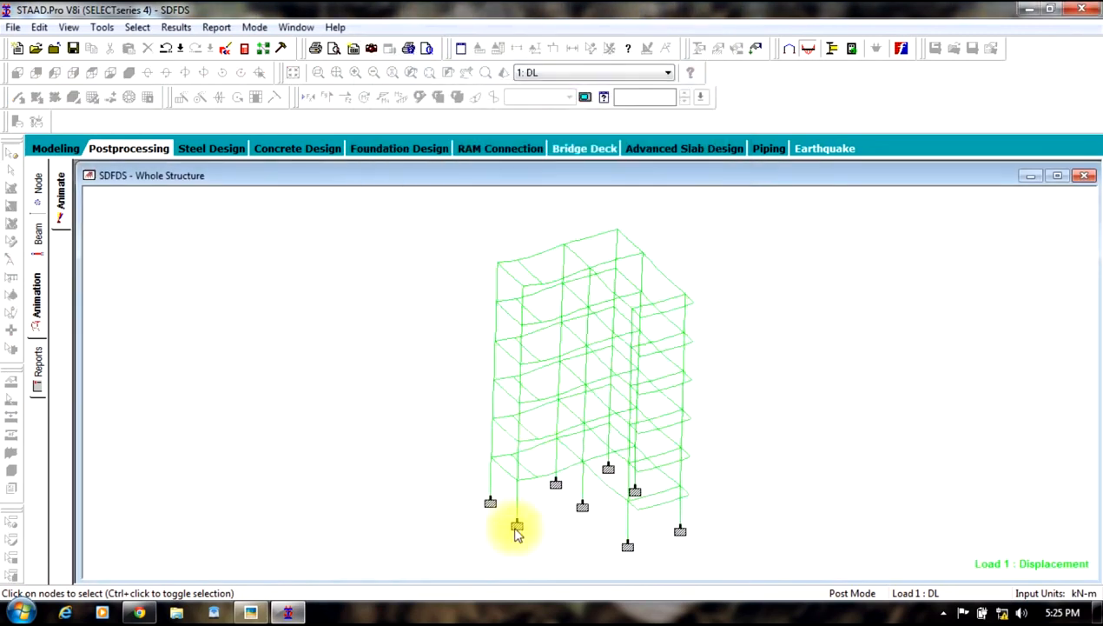
Step: Switch to load case 2 LL and return to the maximized displacement results page
{"action": "left_click", "coordinate": [590, 73]}
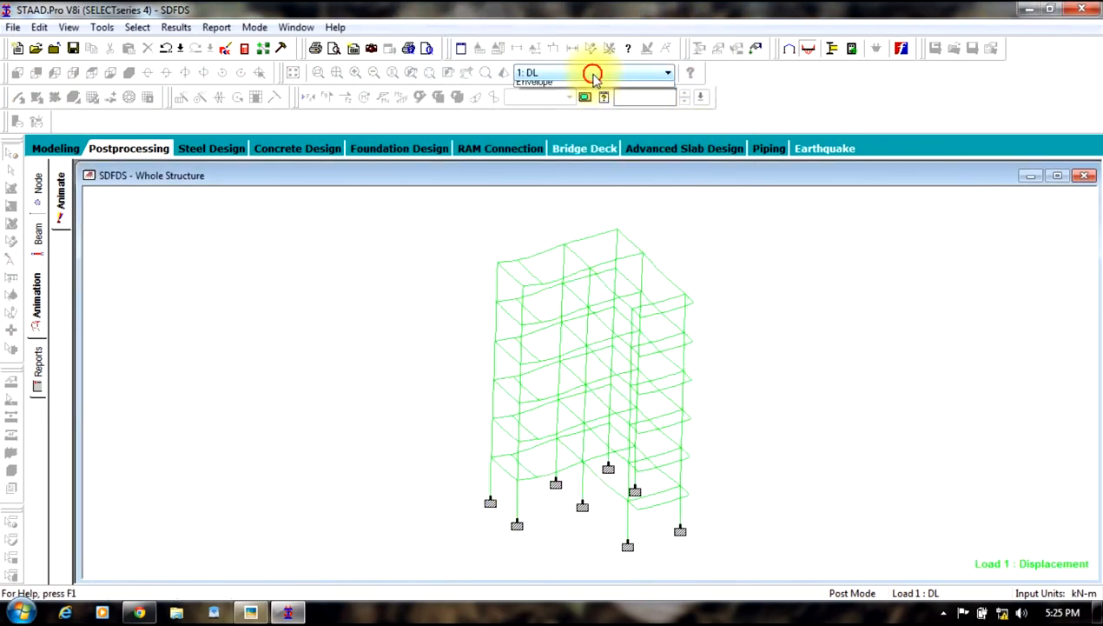
{"action": "left_click", "coordinate": [591, 97]}
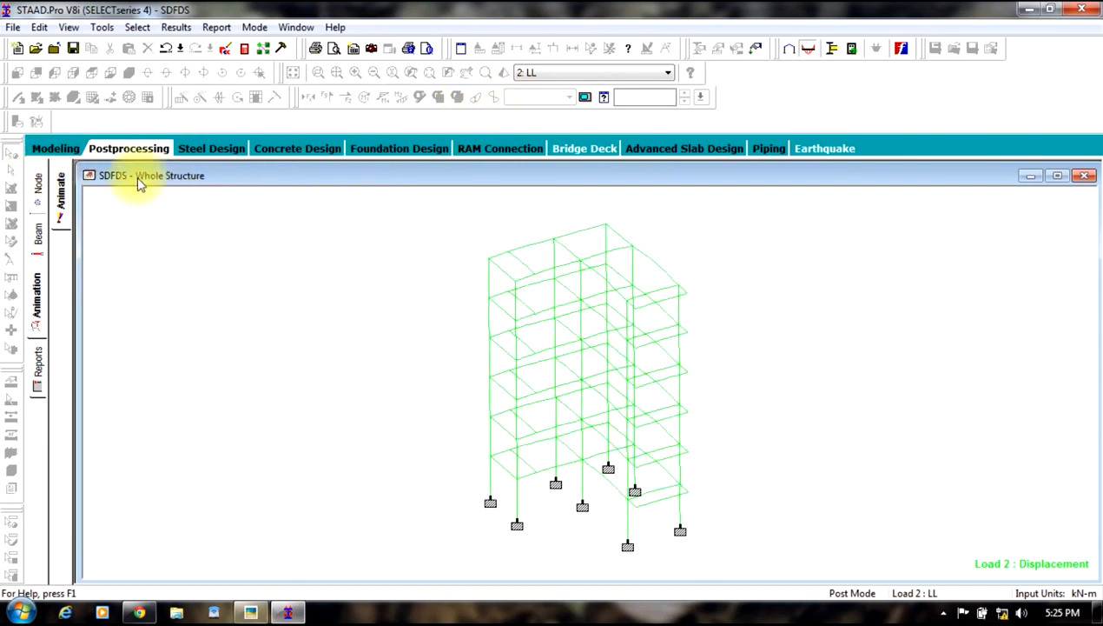
{"action": "left_click", "coordinate": [128, 147]}
{"action": "left_click", "coordinate": [542, 178]}
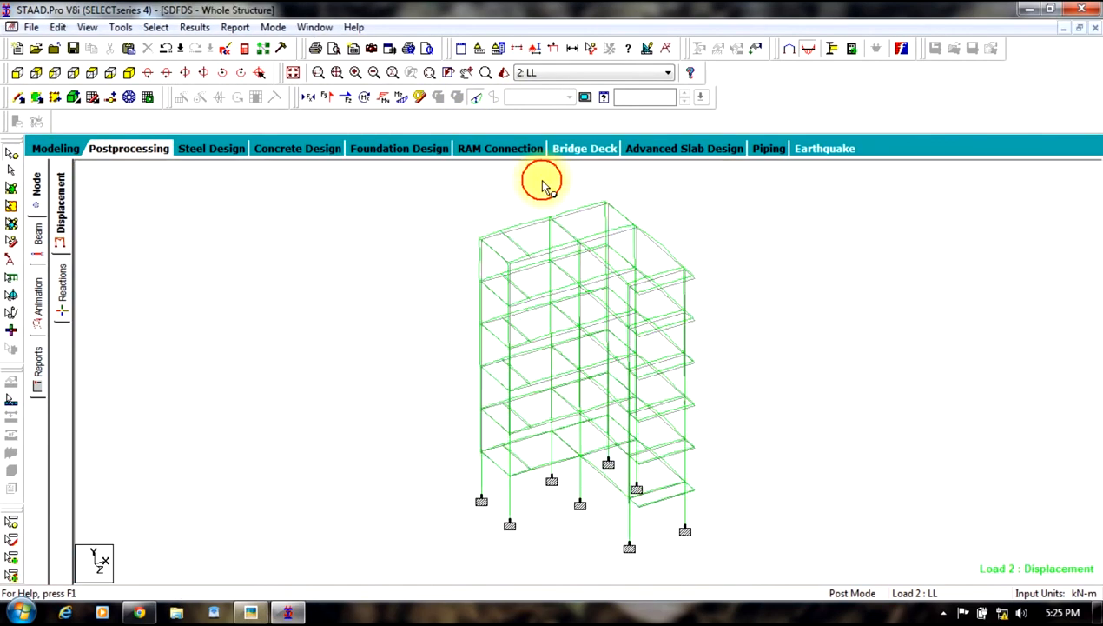